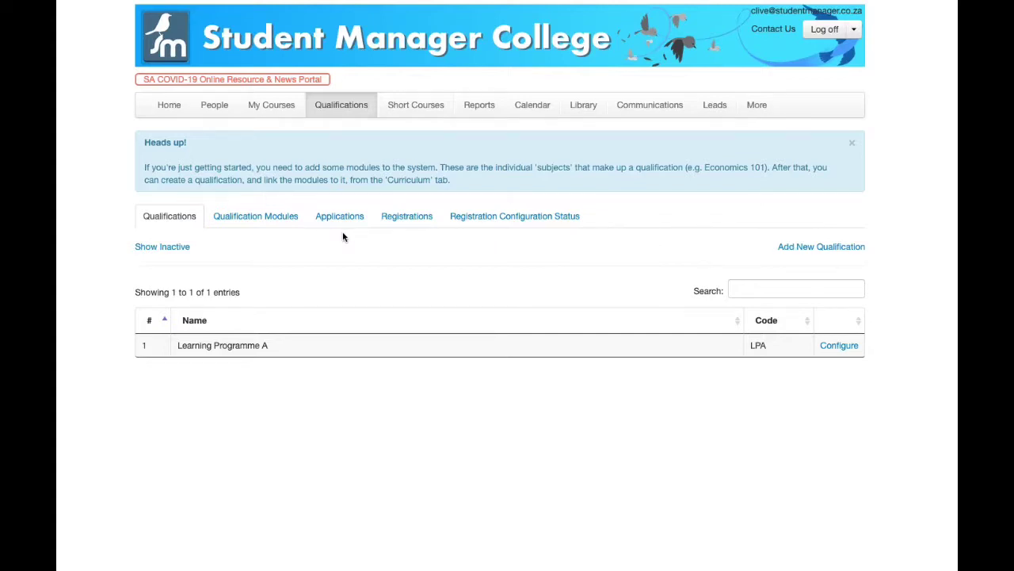
# Step: Show the Qualification Modules list of 15 modules, opening and cancelling the Add New Module form
pyautogui.click(287, 220)
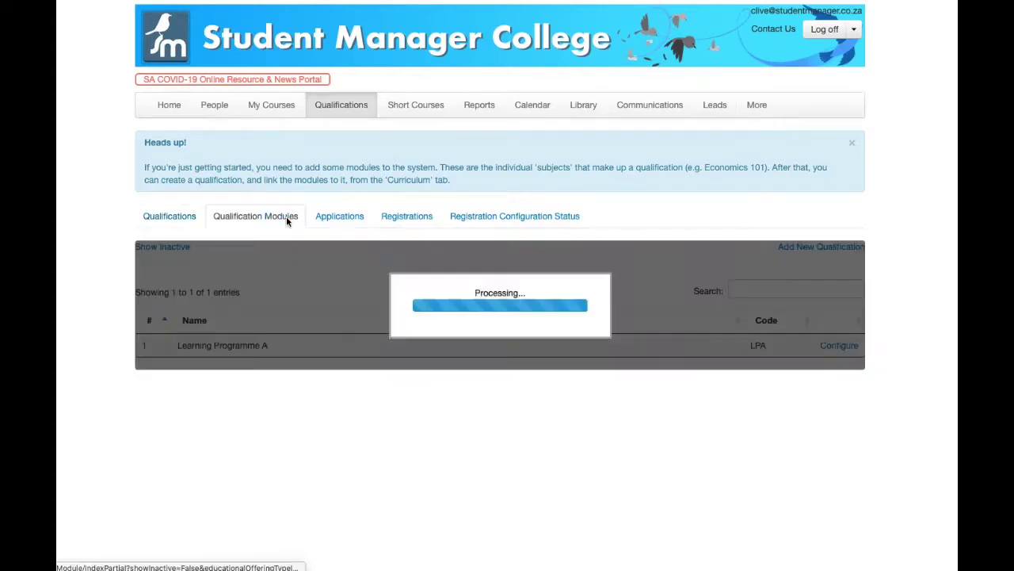
pyautogui.scroll(-3, 387, 313)
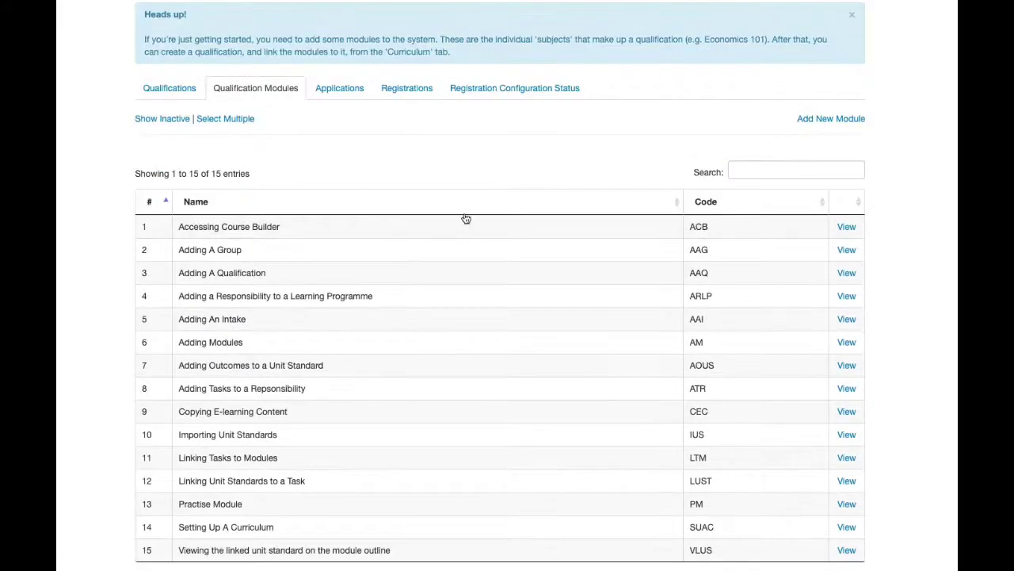
pyautogui.click(846, 118)
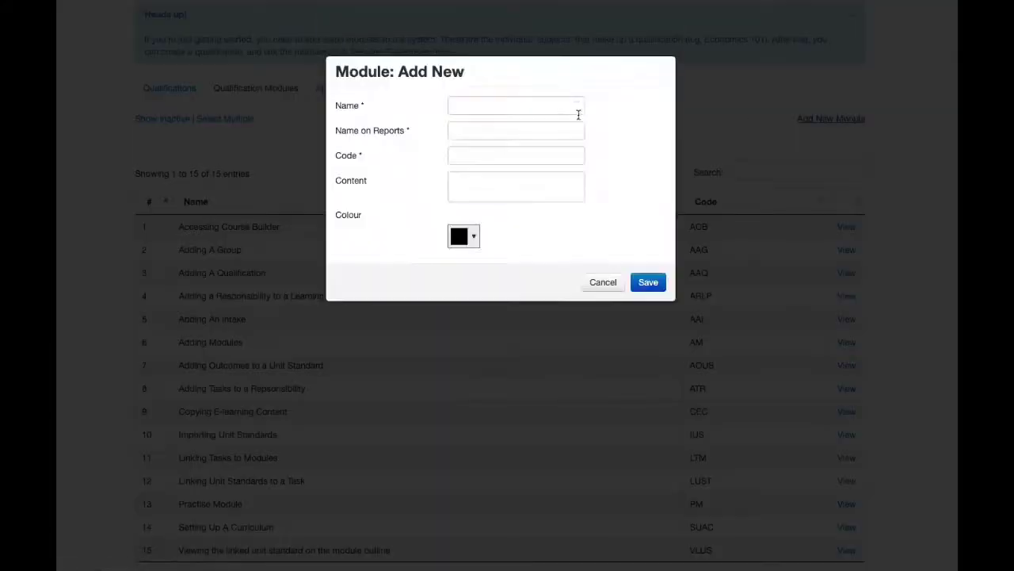
pyautogui.click(603, 281)
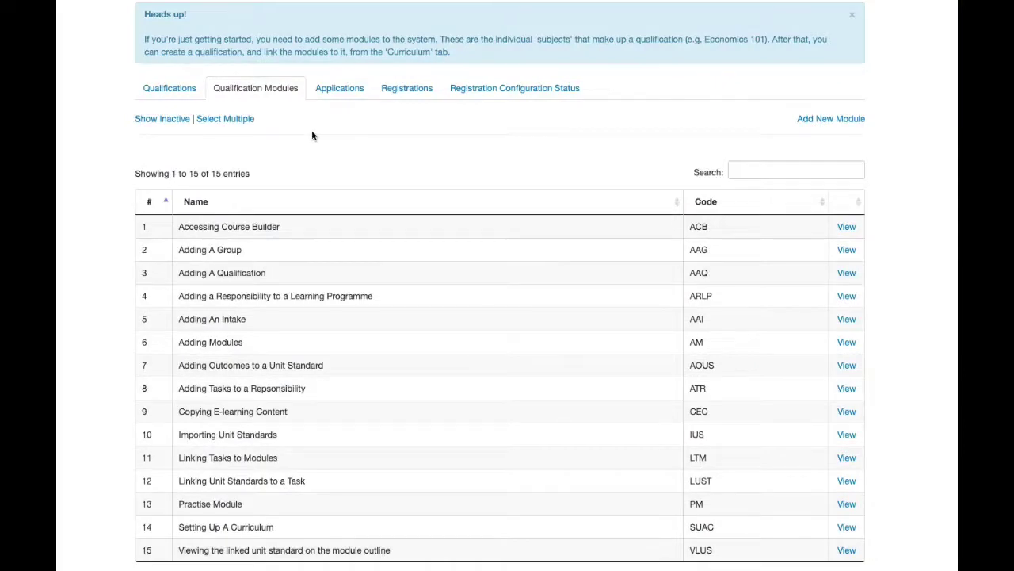
pyautogui.scroll(3, 312, 135)
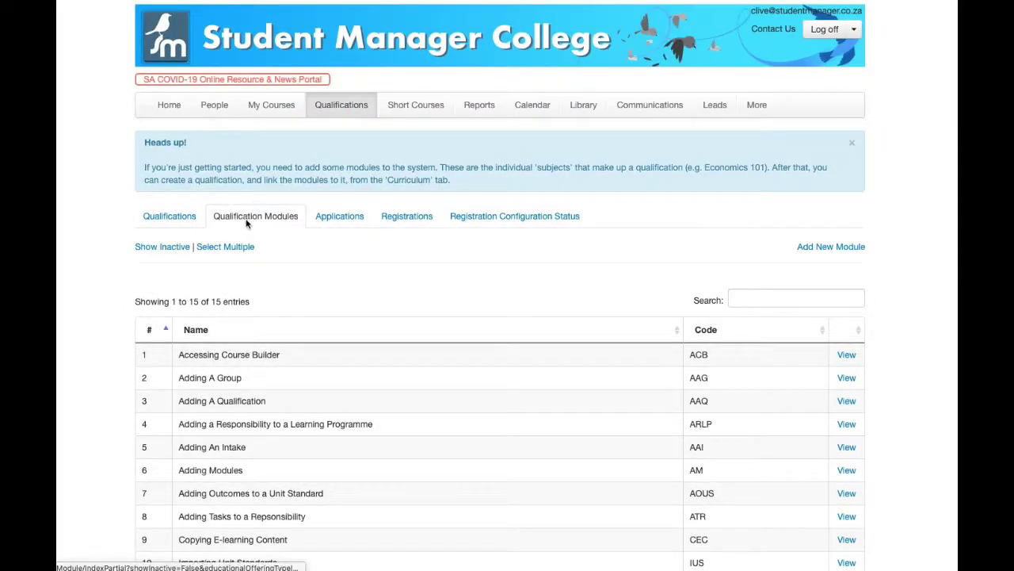
# Step: Open an empty Add New Module form and step through its Name and Name on Reports fields
pyautogui.click(824, 247)
pyautogui.click(472, 101)
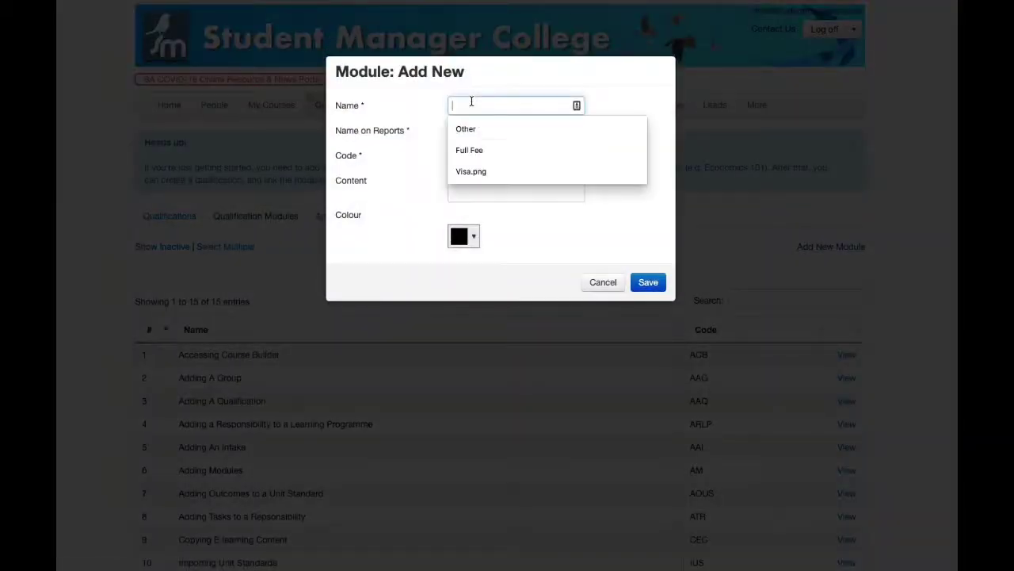
pyautogui.click(418, 129)
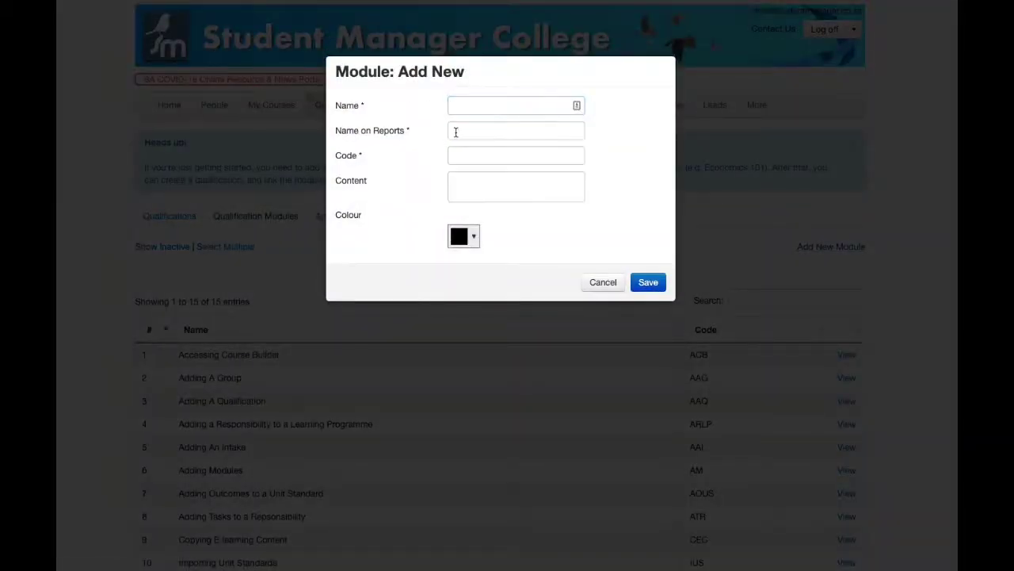
pyautogui.click(455, 132)
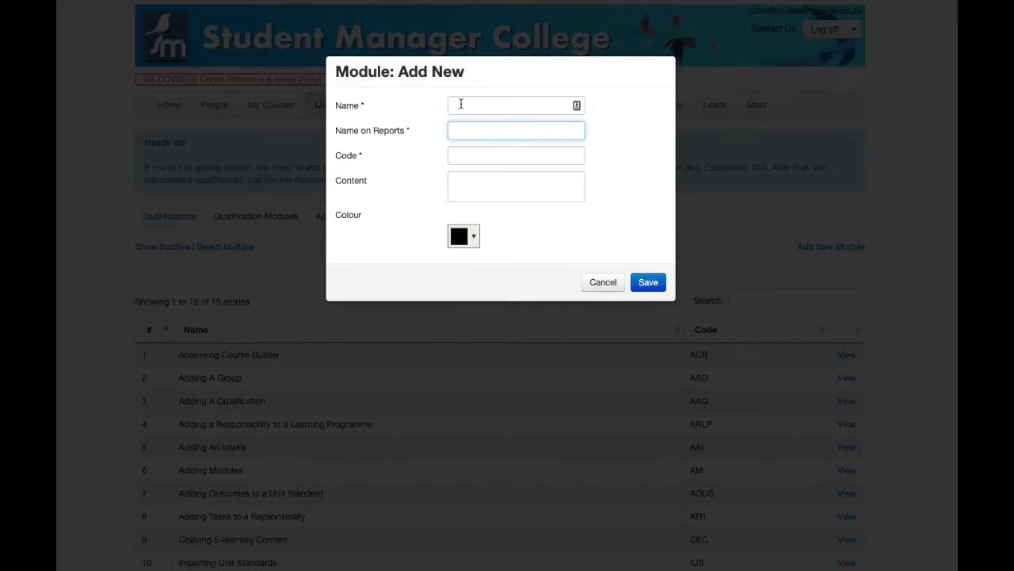
pyautogui.click(461, 103)
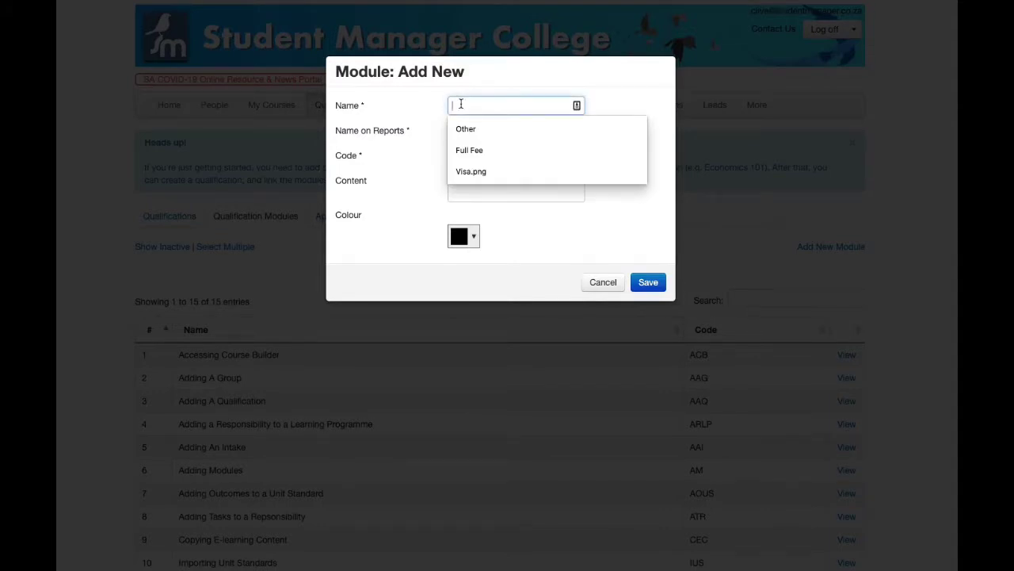
pyautogui.click(465, 129)
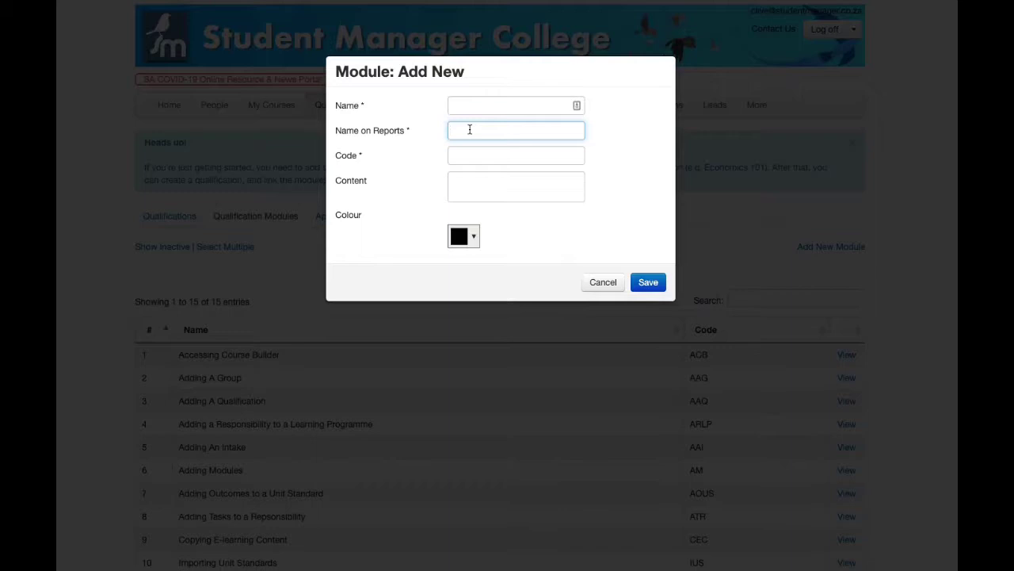
# Step: Move through the Code and Content fields and bring up the module colour palette
pyautogui.click(467, 155)
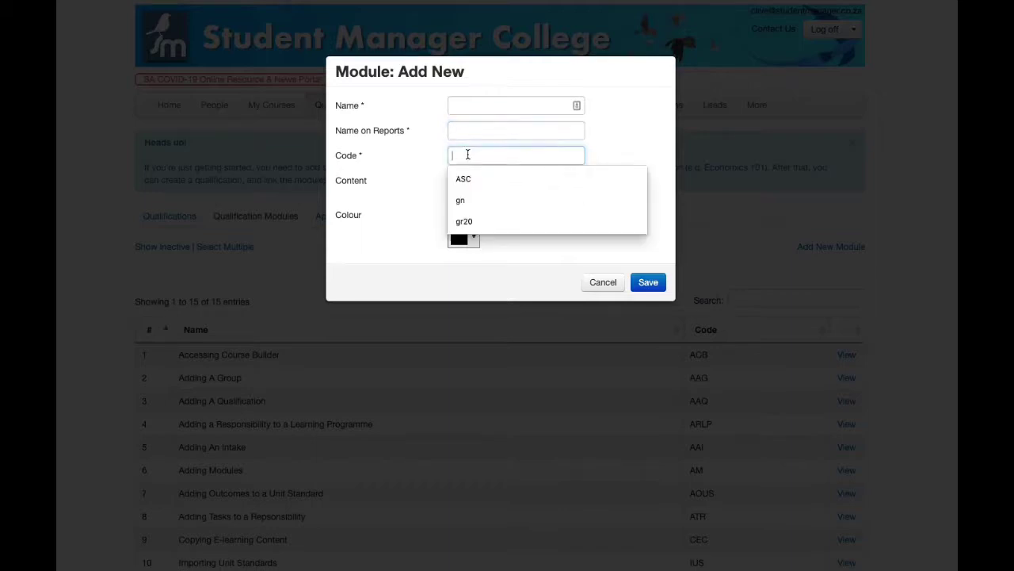
pyautogui.click(402, 168)
pyautogui.click(466, 187)
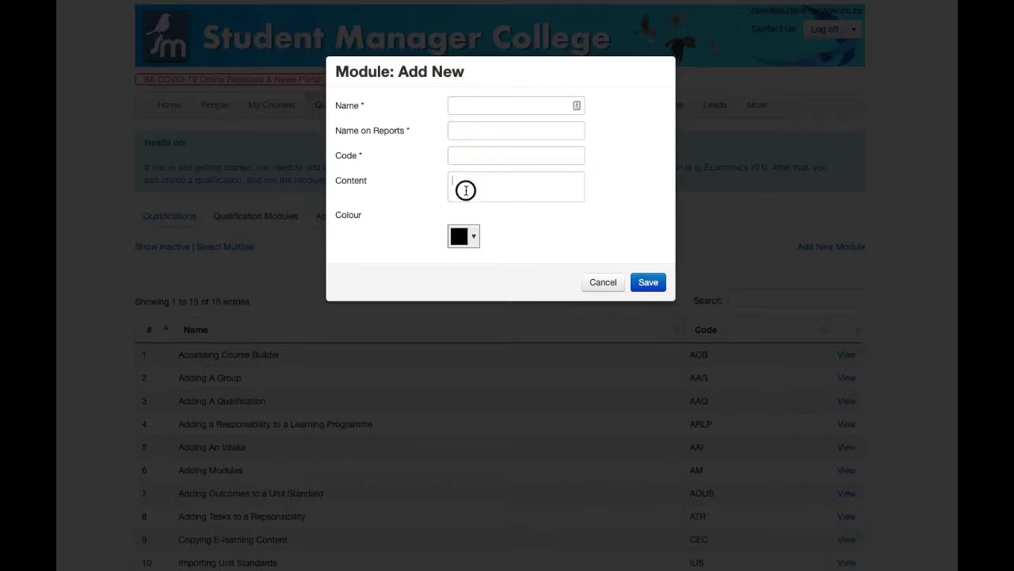
pyautogui.click(464, 179)
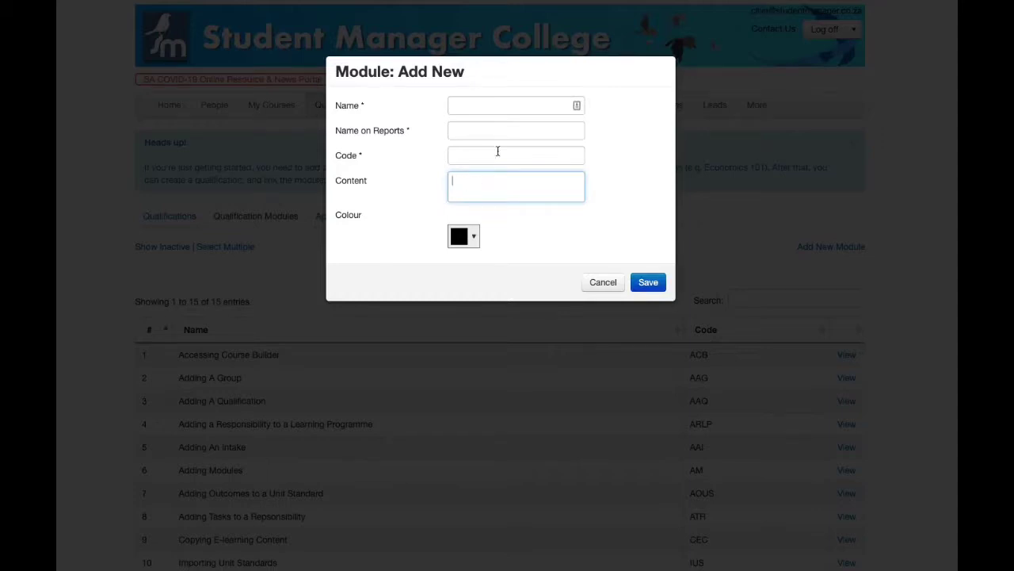
pyautogui.click(474, 236)
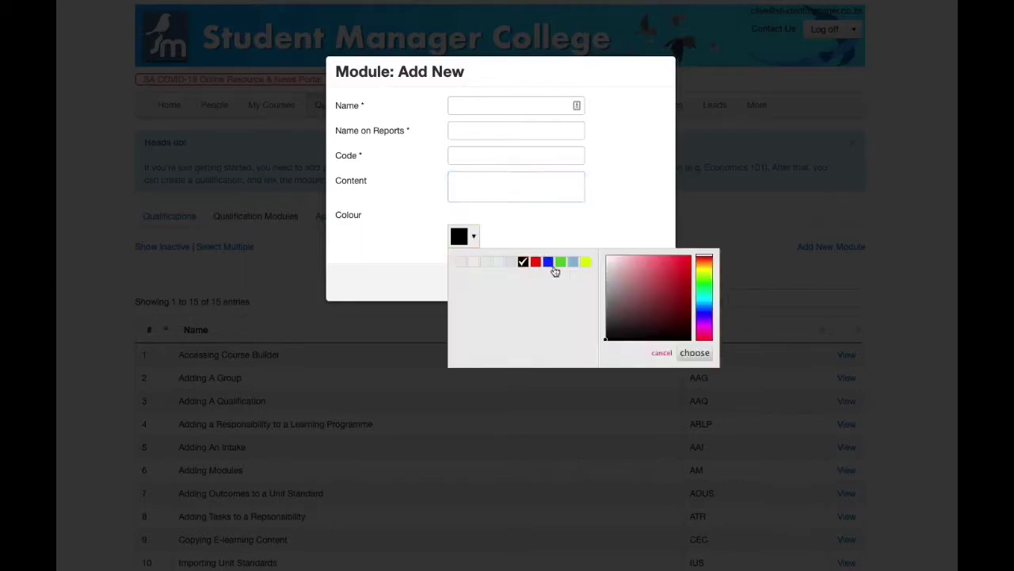
# Step: Try a different module colour, cancel it to keep black, and close the form unsaved
pyautogui.moveTo(607, 342)
pyautogui.mouseDown()
pyautogui.moveTo(683, 263)
pyautogui.moveTo(666, 291)
pyautogui.moveTo(654, 265)
pyautogui.moveTo(675, 271)
pyautogui.moveTo(655, 263)
pyautogui.moveTo(658, 282)
pyautogui.moveTo(704, 277)
pyautogui.moveTo(705, 311)
pyautogui.moveTo(705, 263)
pyautogui.mouseUp()
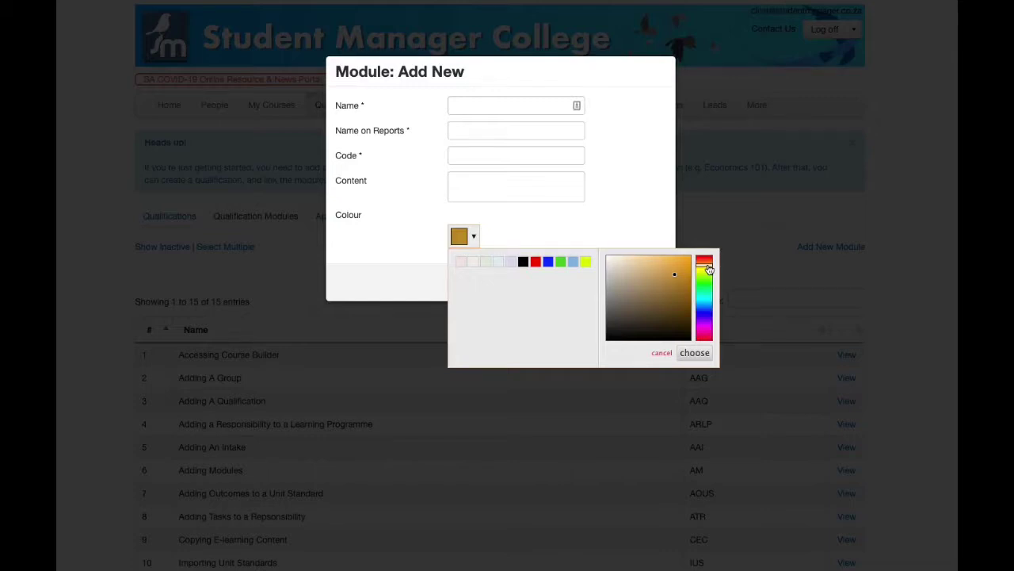
pyautogui.click(662, 353)
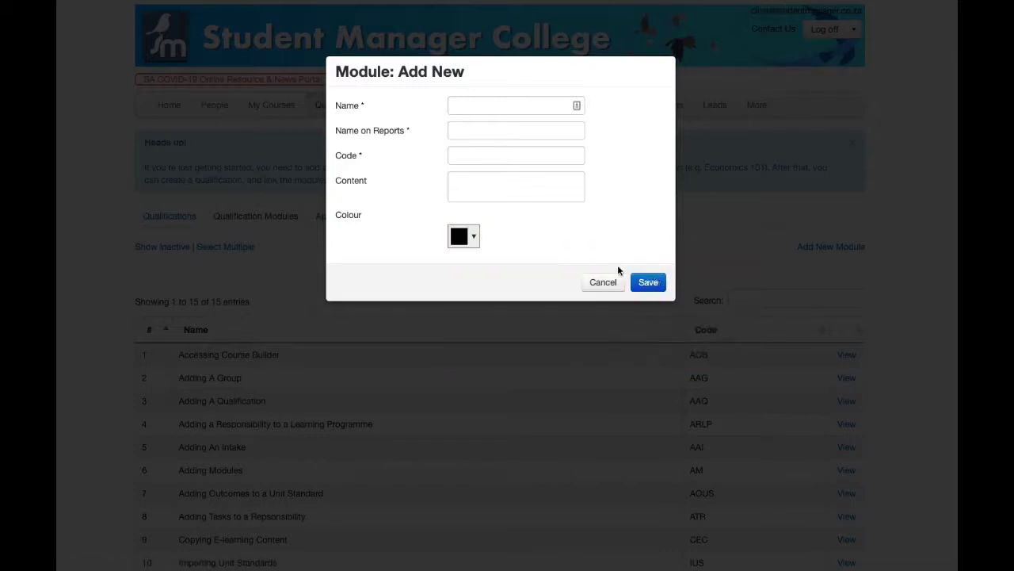
pyautogui.click(604, 282)
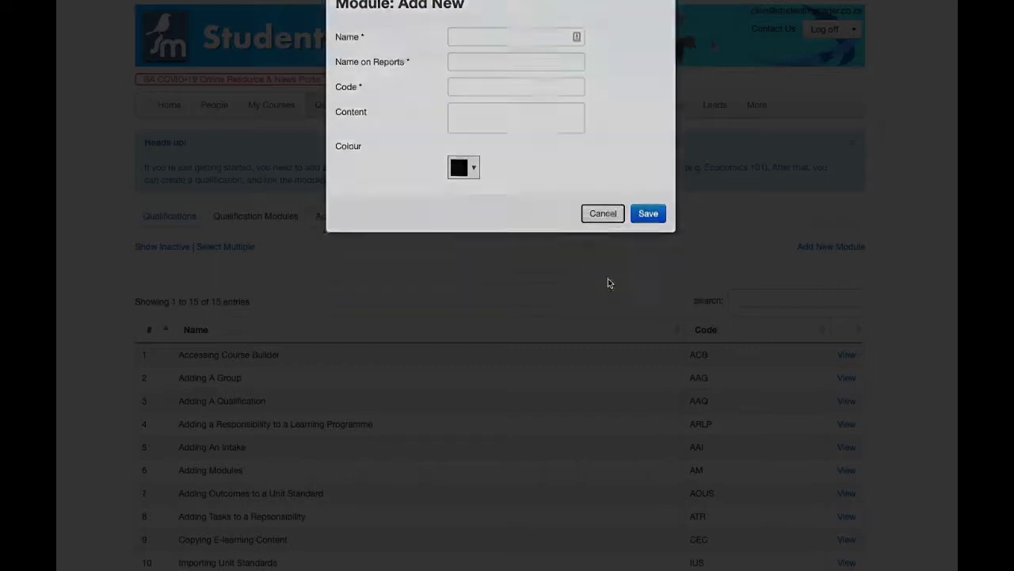
pyautogui.rightClick(468, 319)
# Step: Return to the Qualifications list with Learning Programme A and start a new qualification
pyautogui.click(351, 331)
pyautogui.scroll(-3, 351, 341)
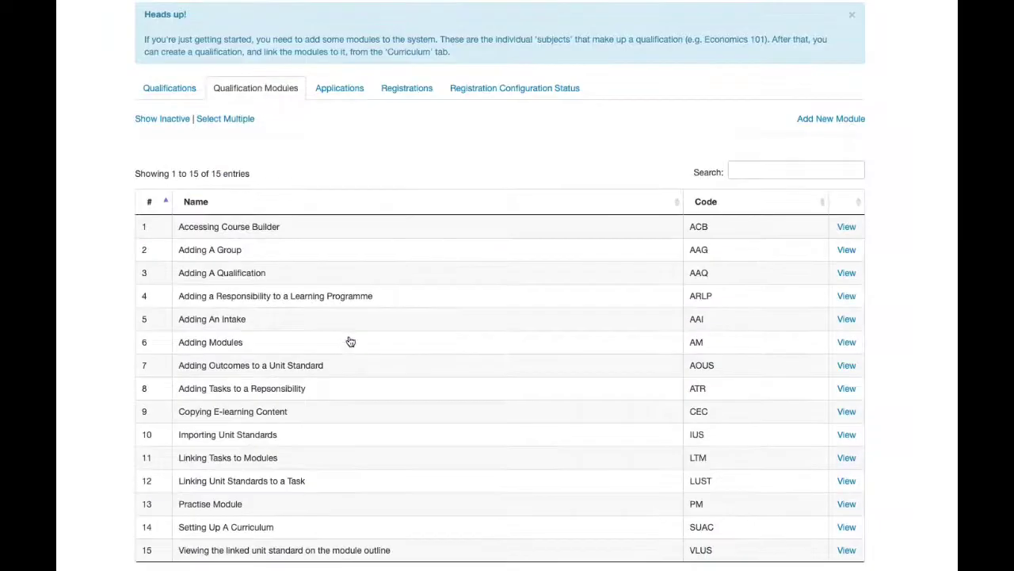
pyautogui.scroll(3, 433, 505)
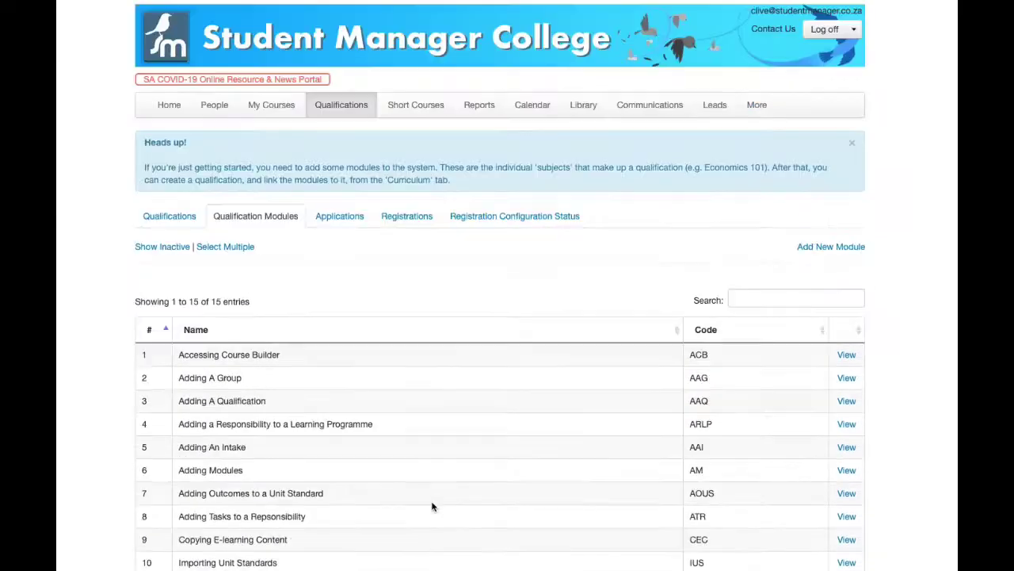
pyautogui.scroll(-3, 408, 306)
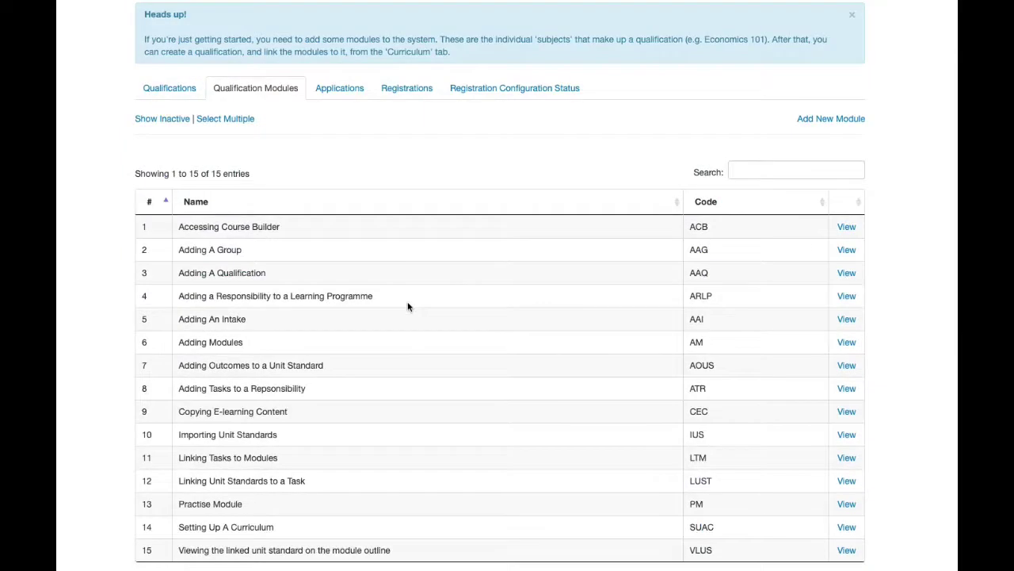
pyautogui.click(169, 88)
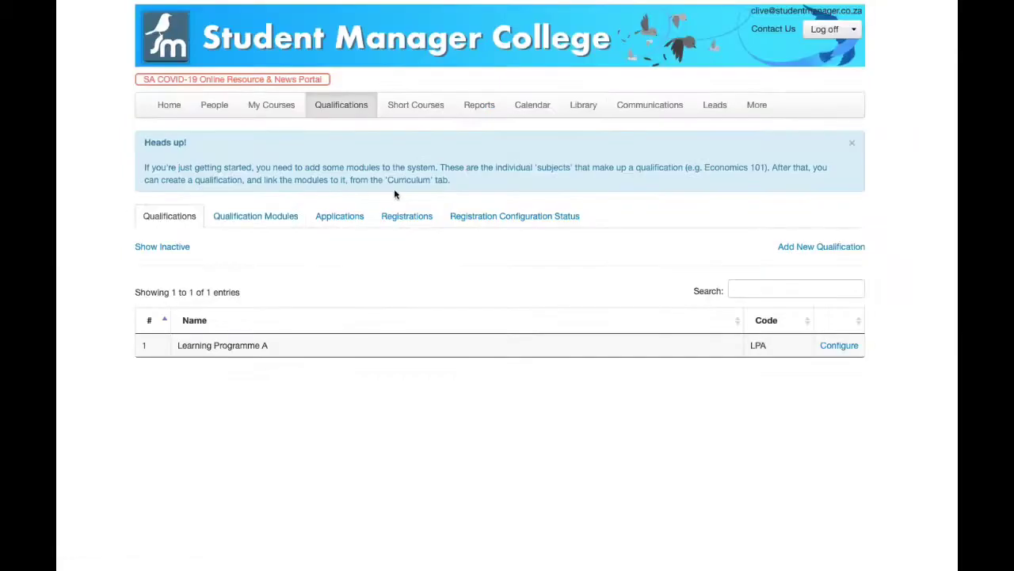
pyautogui.click(813, 248)
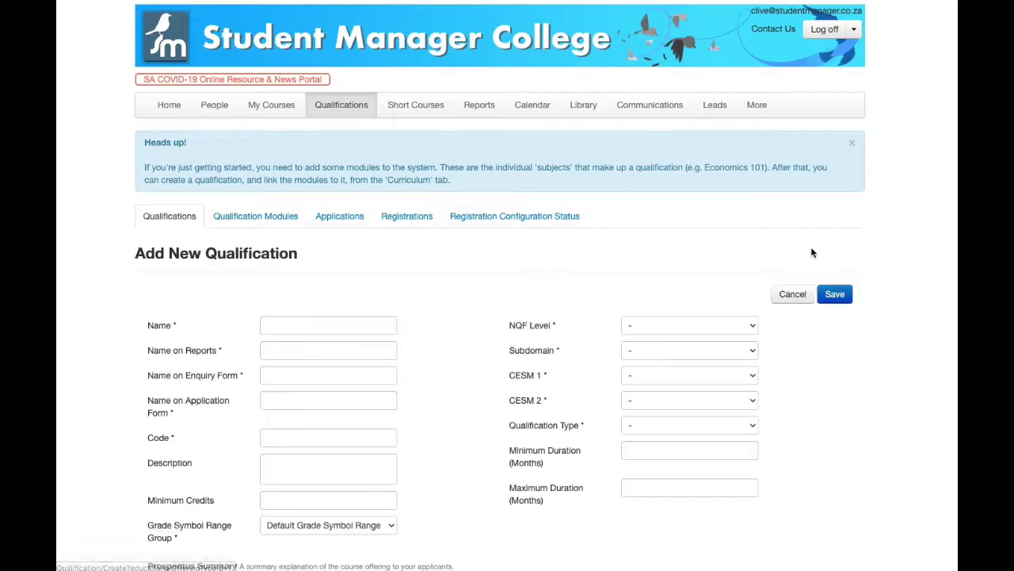
pyautogui.scroll(-2, 559, 254)
pyautogui.scroll(-5, 299, 185)
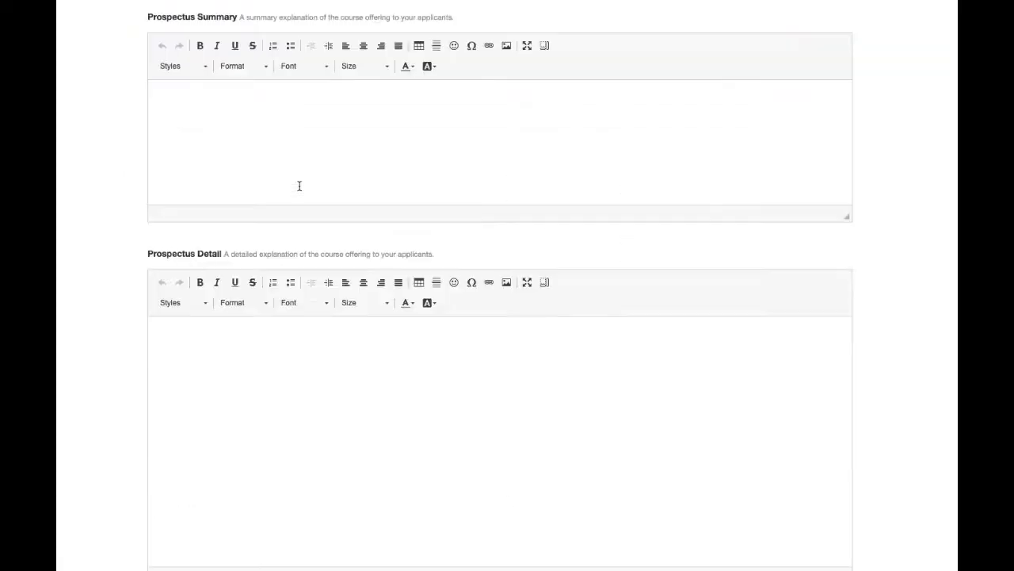
pyautogui.scroll(5, 299, 185)
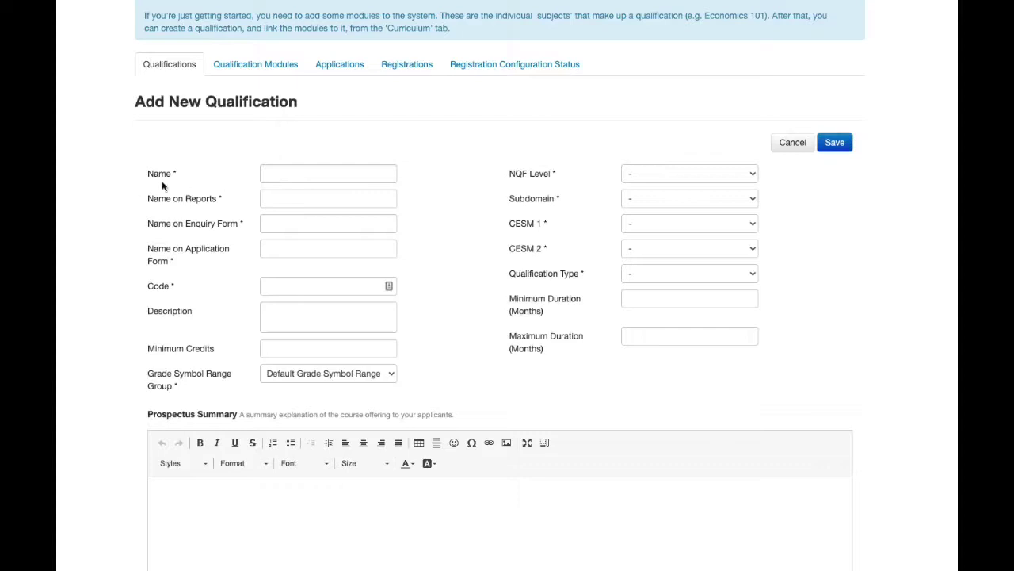
pyautogui.click(282, 201)
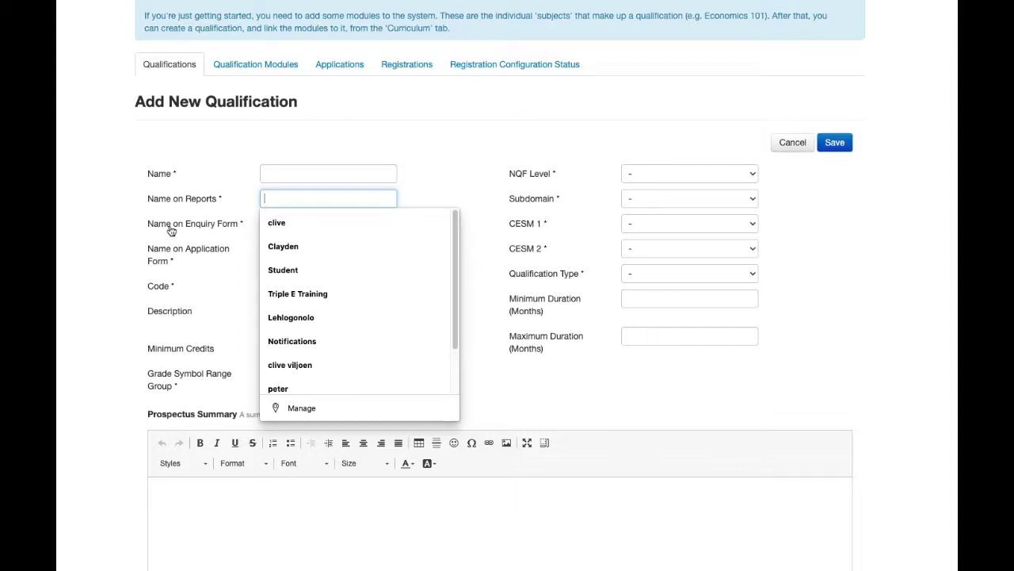
pyautogui.click(130, 221)
pyautogui.moveTo(238, 224); pyautogui.dragTo(154, 228)
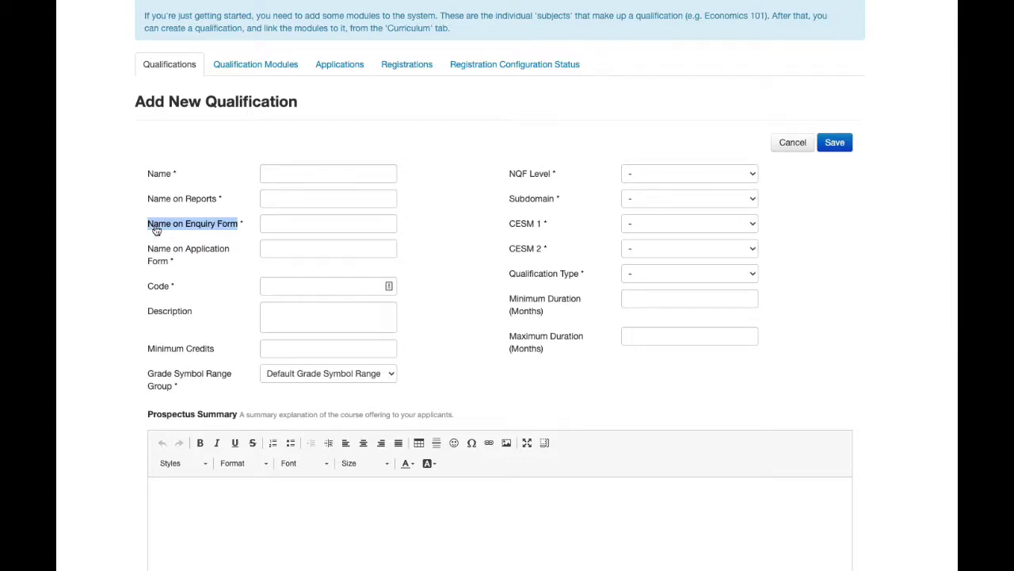
pyautogui.moveTo(183, 254); pyautogui.dragTo(222, 270)
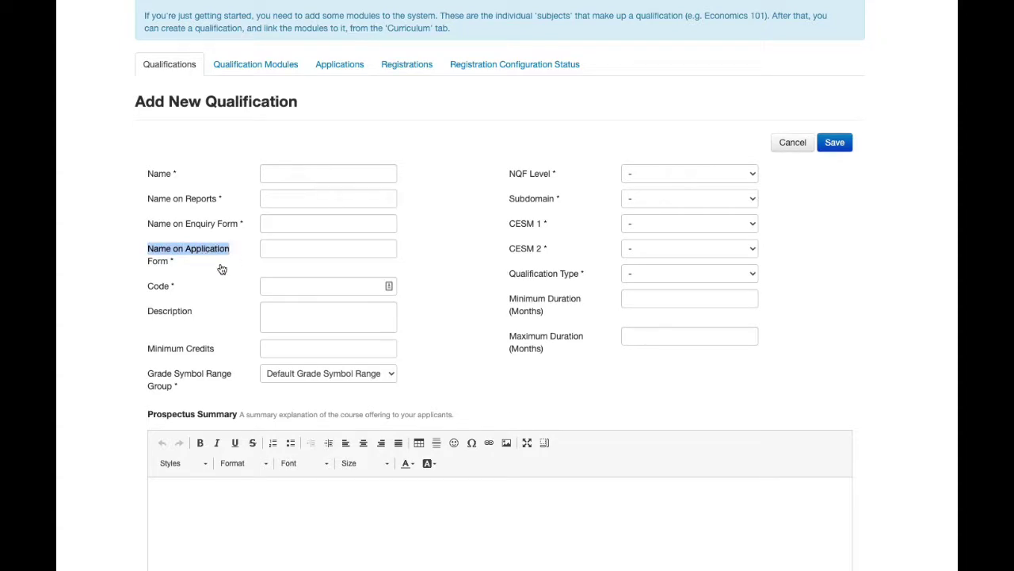
pyautogui.click(274, 286)
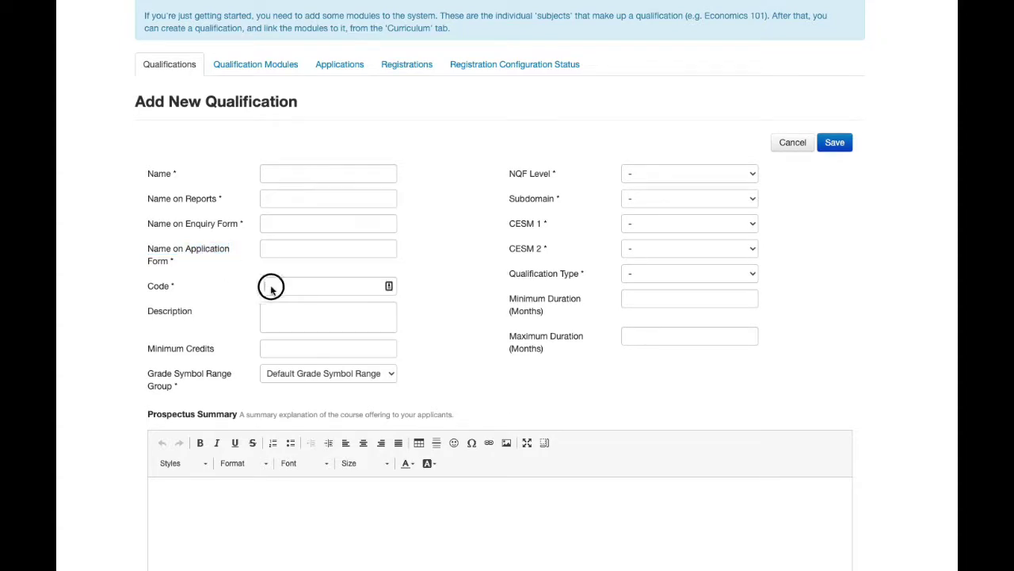
pyautogui.click(230, 305)
pyautogui.click(275, 310)
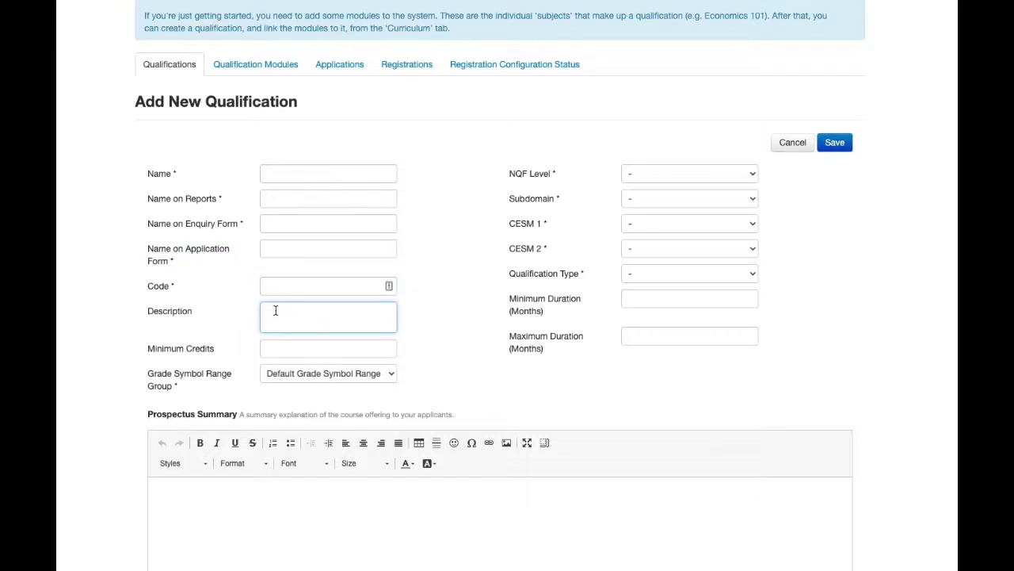
pyautogui.click(291, 348)
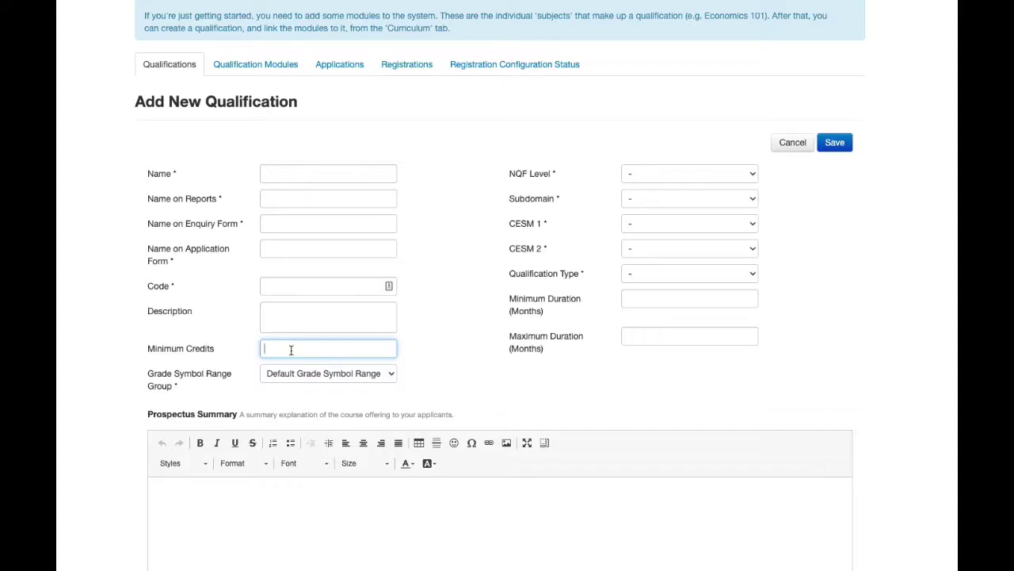
pyautogui.scroll(-3, 310, 347)
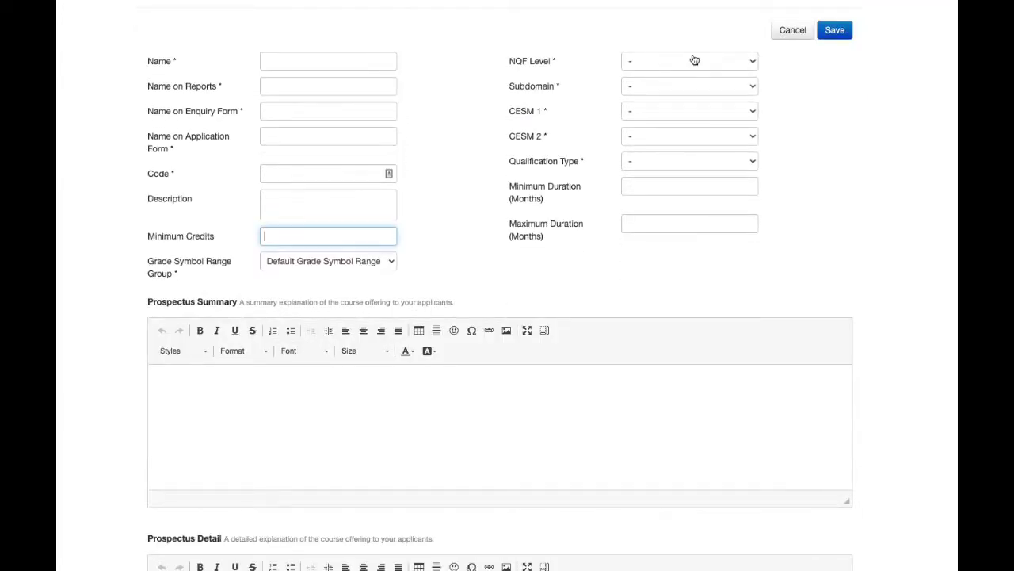
# Step: Check the Grade Symbol Range Group choices, only Default, then list the NQF levels
pyautogui.click(360, 266)
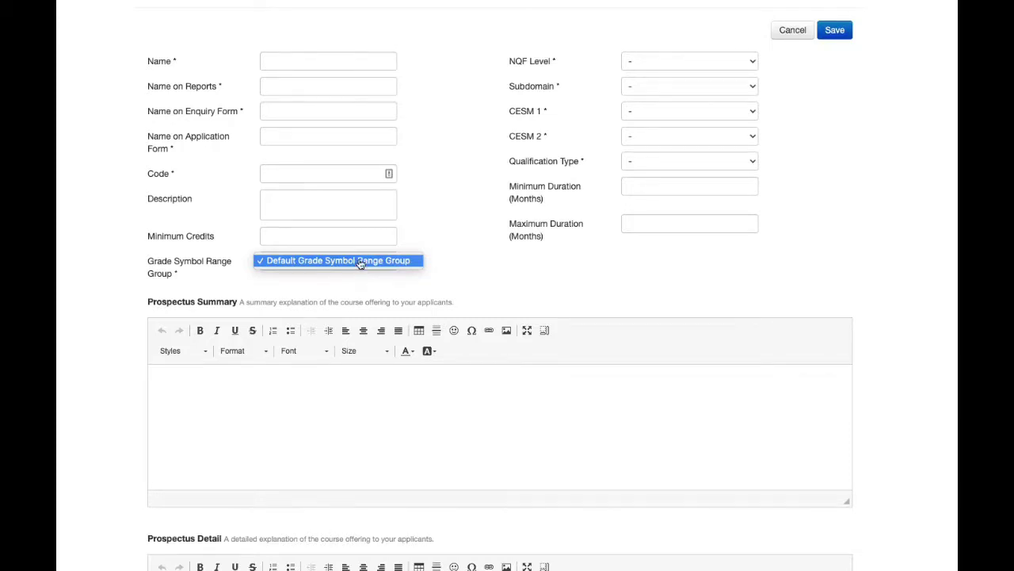
pyautogui.click(592, 78)
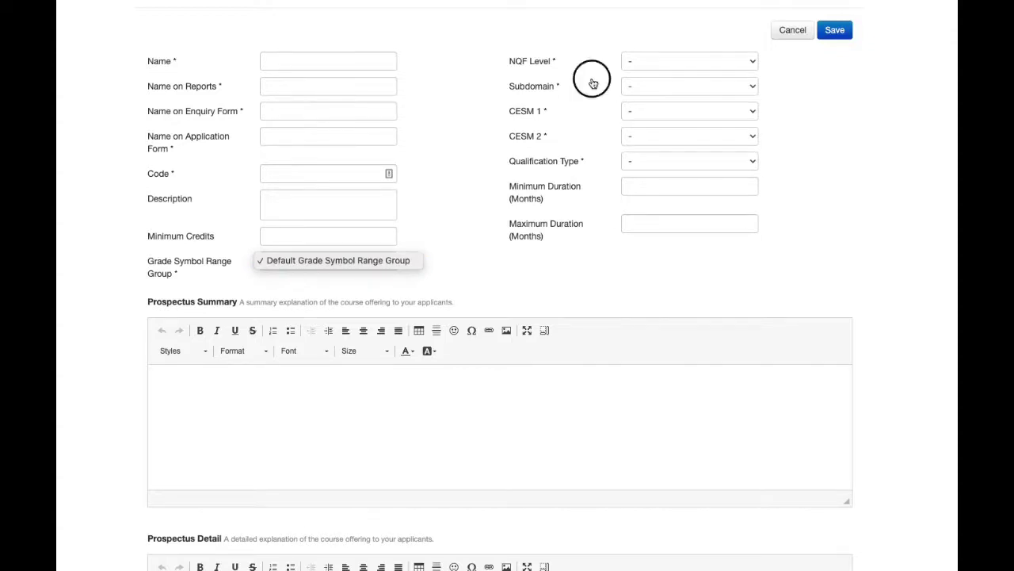
pyautogui.click(641, 61)
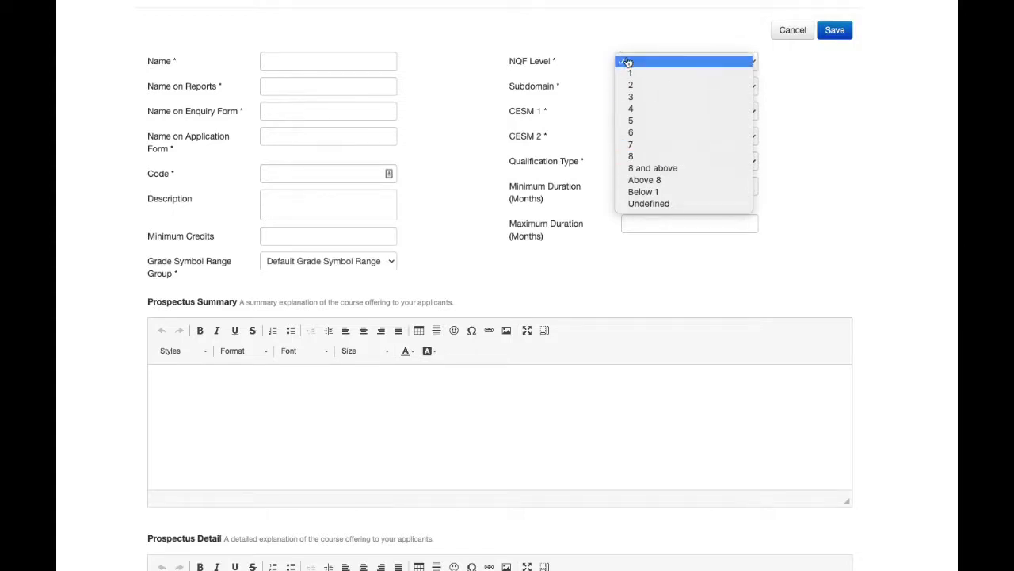
# Step: Browse the NQF Level, Subdomain and CESM 1 choices without settling on any
pyautogui.click(613, 19)
pyautogui.click(659, 87)
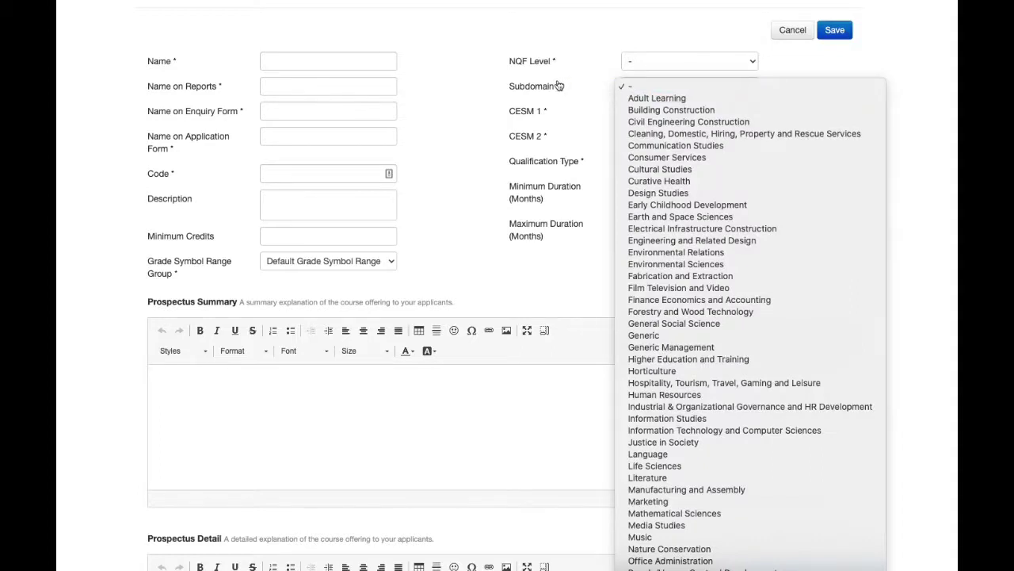
pyautogui.click(526, 116)
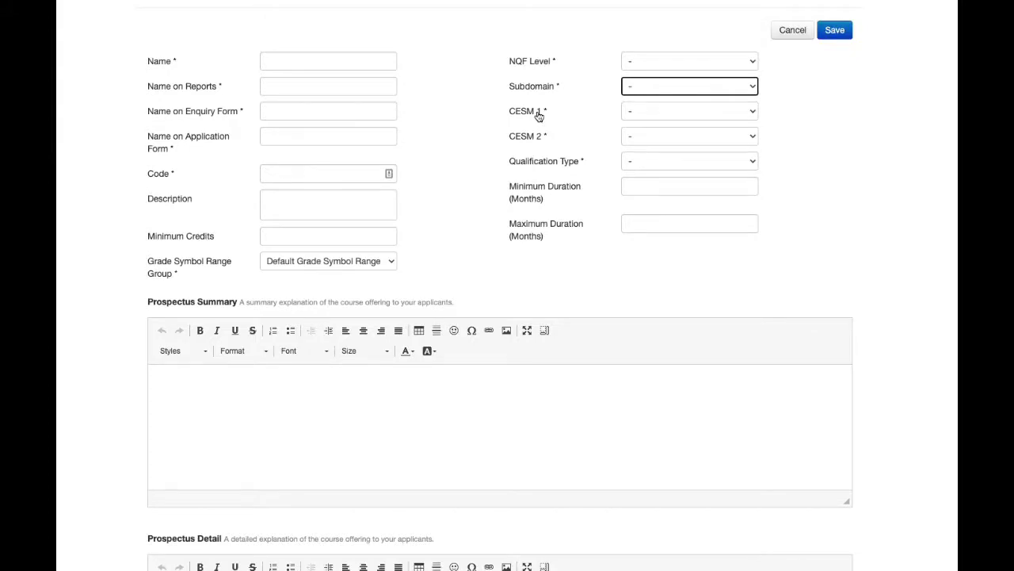
pyautogui.click(716, 88)
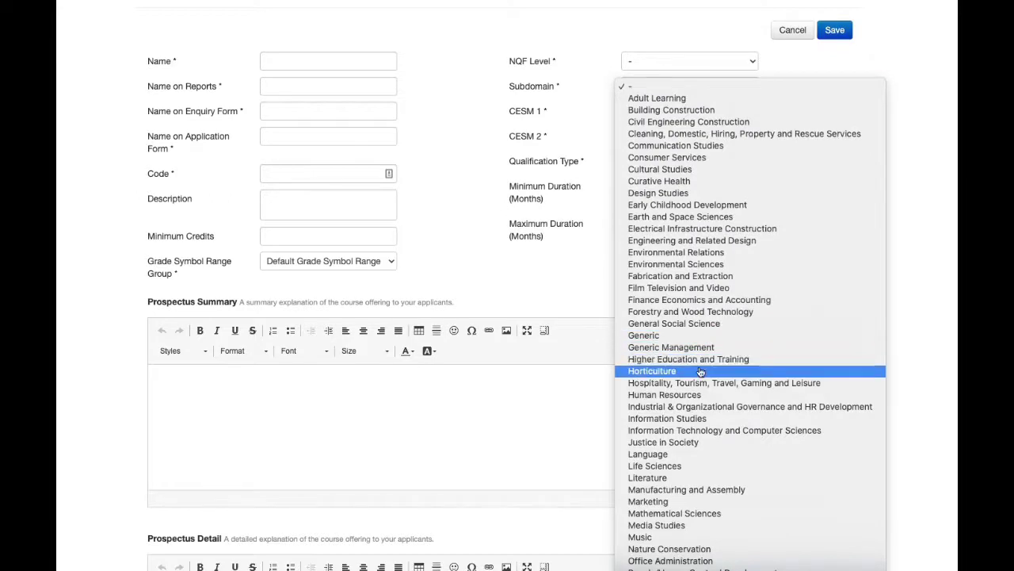
pyautogui.click(695, 466)
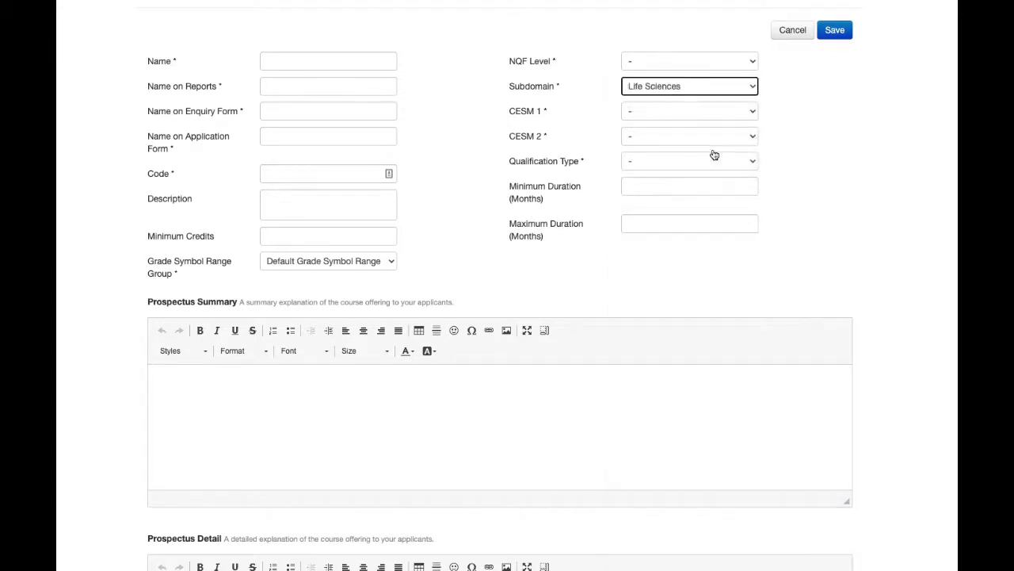
pyautogui.click(712, 111)
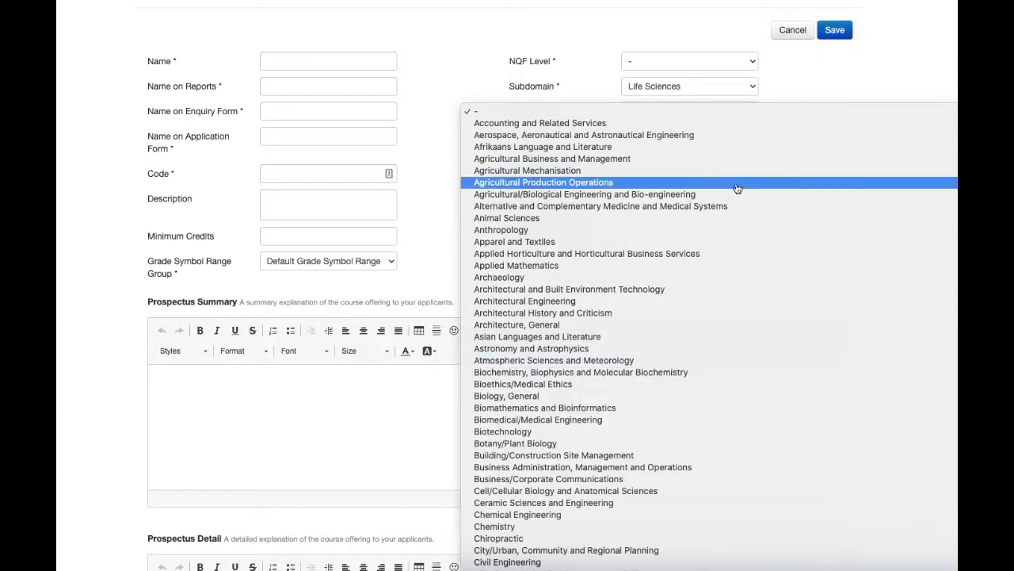
pyautogui.click(848, 71)
# Step: Review the Subdomain and Qualification Type choices again, leaving both unset
pyautogui.click(690, 85)
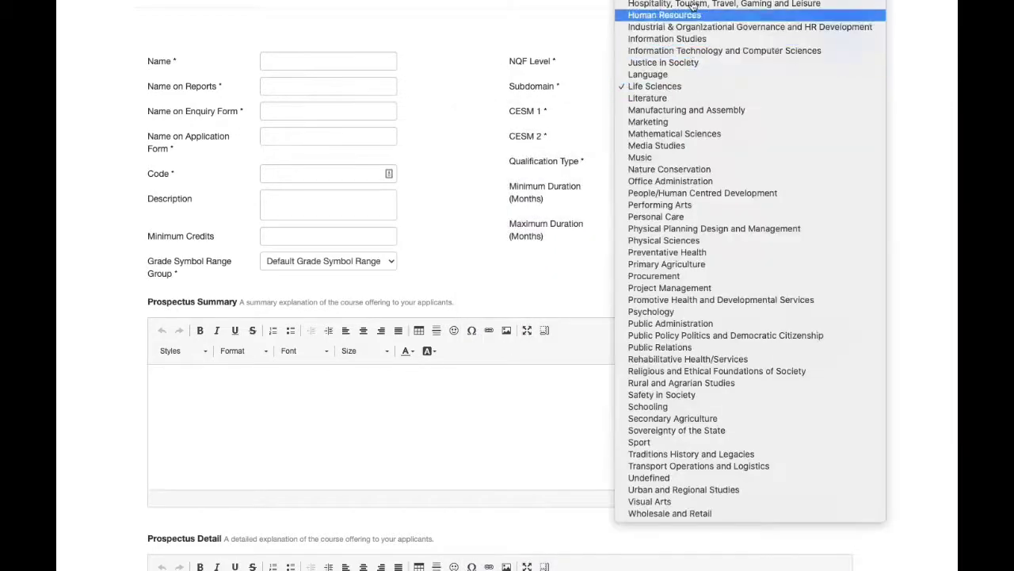
pyautogui.scroll(5, 693, 5)
pyautogui.click(645, 169)
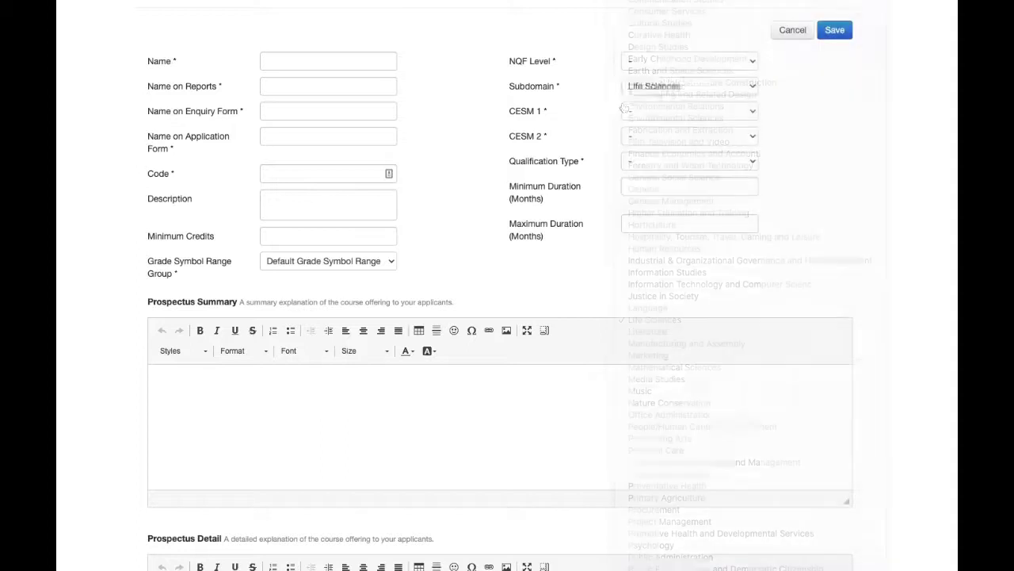
pyautogui.click(650, 162)
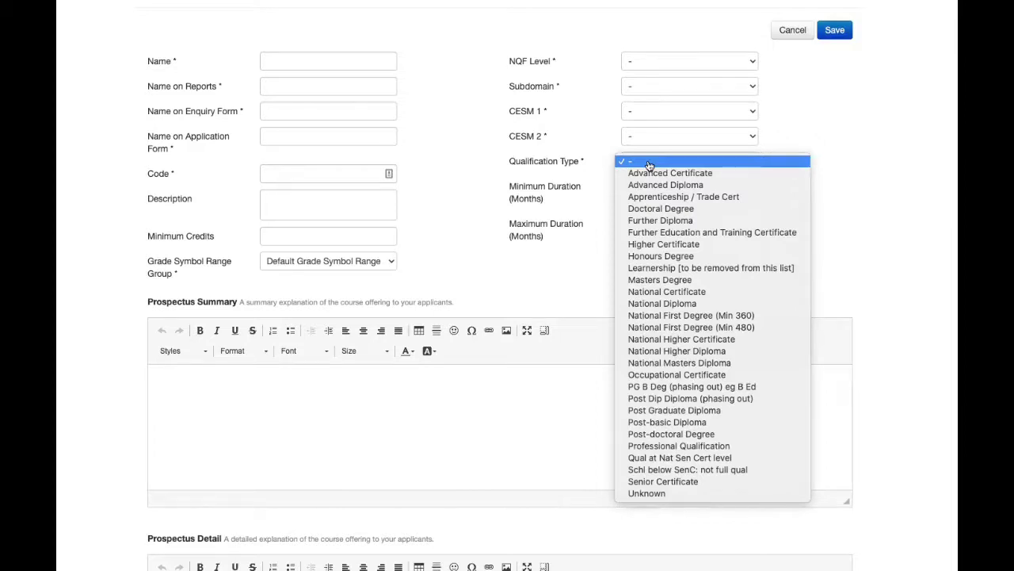
pyautogui.click(577, 241)
# Step: Place the cursor in the empty Minimum Duration (Months) field
pyautogui.click(644, 188)
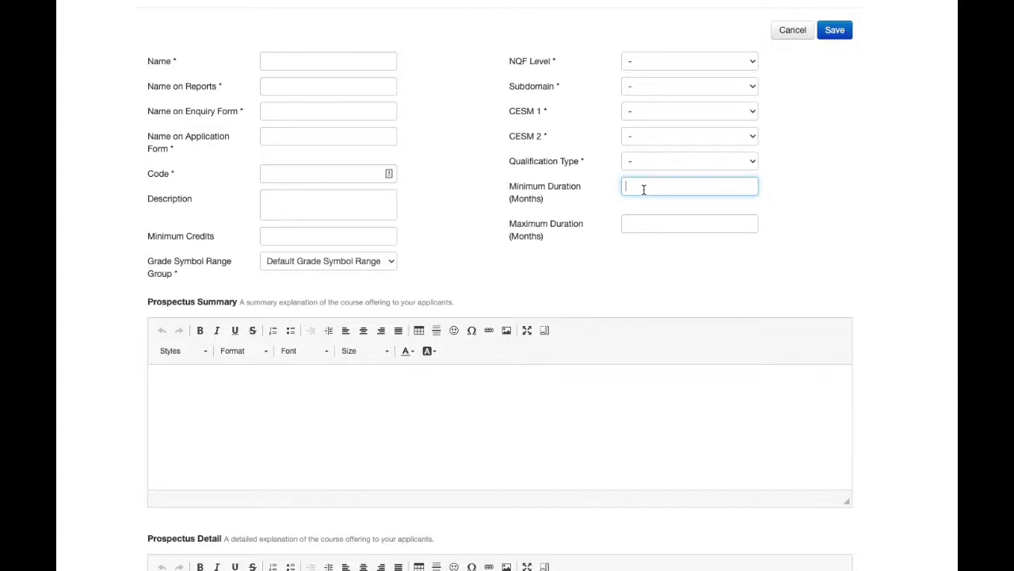
pyautogui.click(641, 252)
pyautogui.scroll(-5, 640, 247)
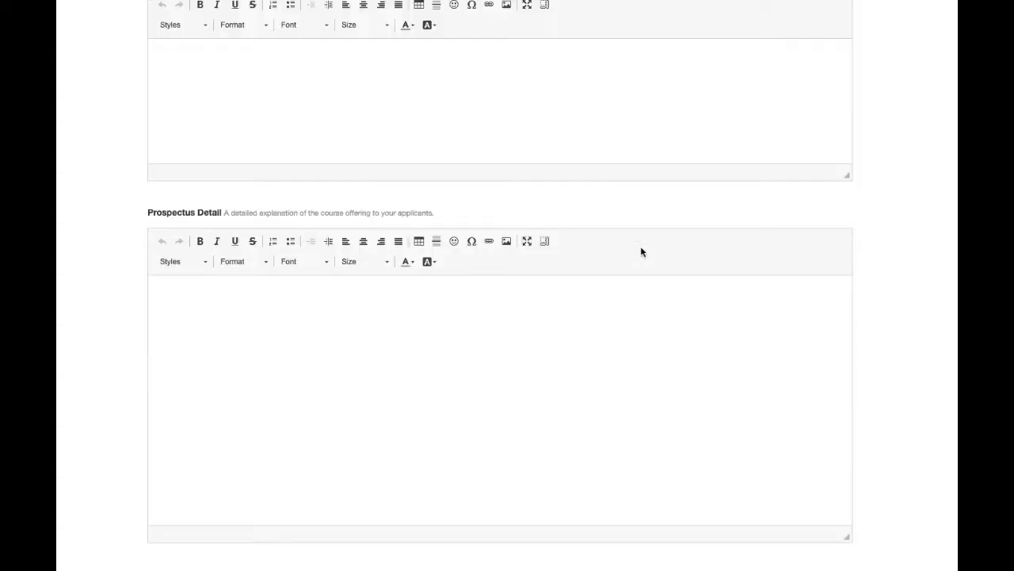
pyautogui.scroll(2, 532, 167)
pyautogui.click(297, 207)
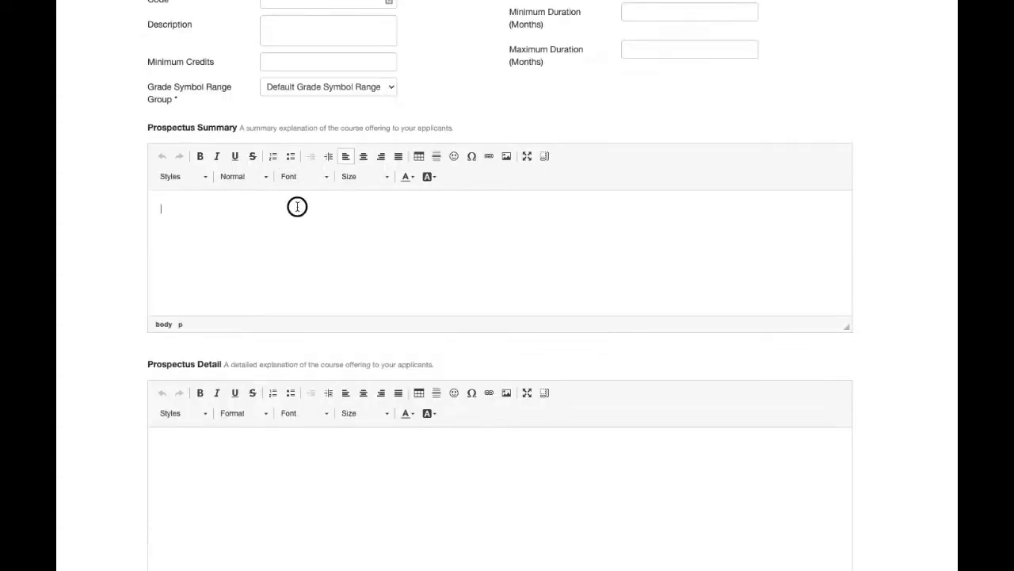
pyautogui.moveTo(146, 127); pyautogui.dragTo(267, 129)
pyautogui.click(243, 222)
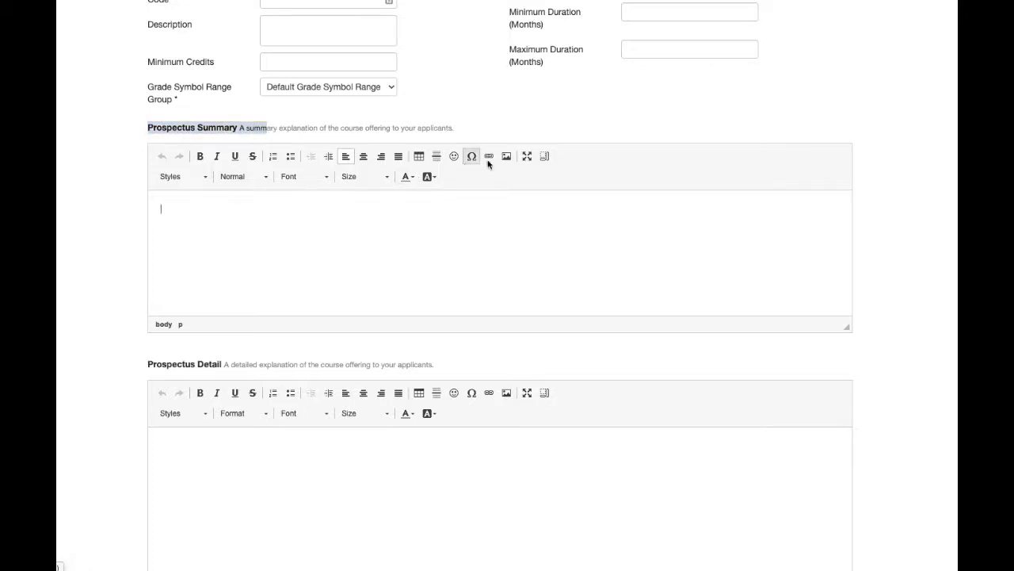
pyautogui.click(260, 217)
pyautogui.write('hghgh')
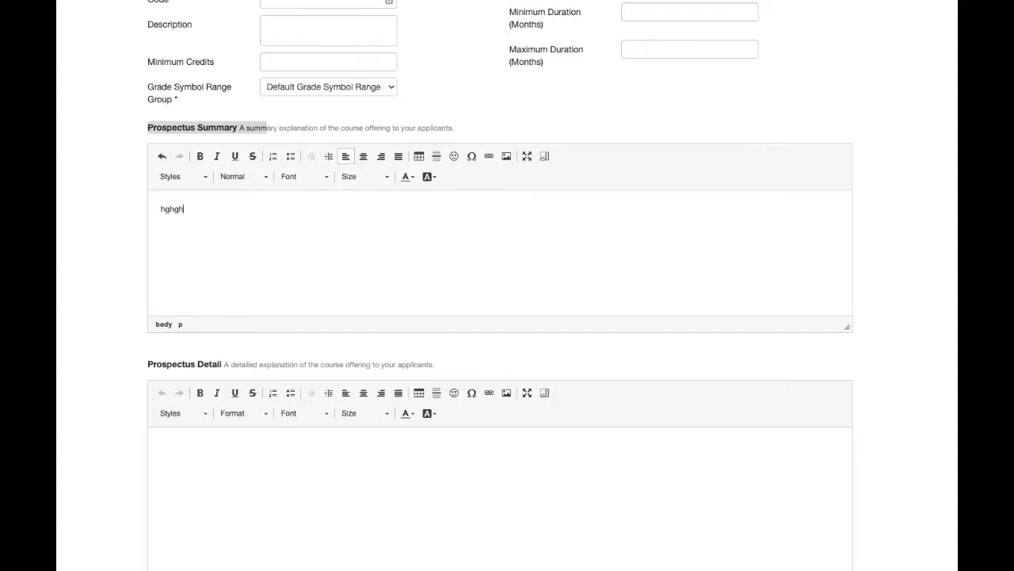
pyautogui.press('BackSpace')
pyautogui.press('BackSpace')
pyautogui.press('BackSpace')
pyautogui.press('BackSpace')
pyautogui.press('BackSpace')
pyautogui.scroll(-2, 261, 215)
pyautogui.click(238, 303)
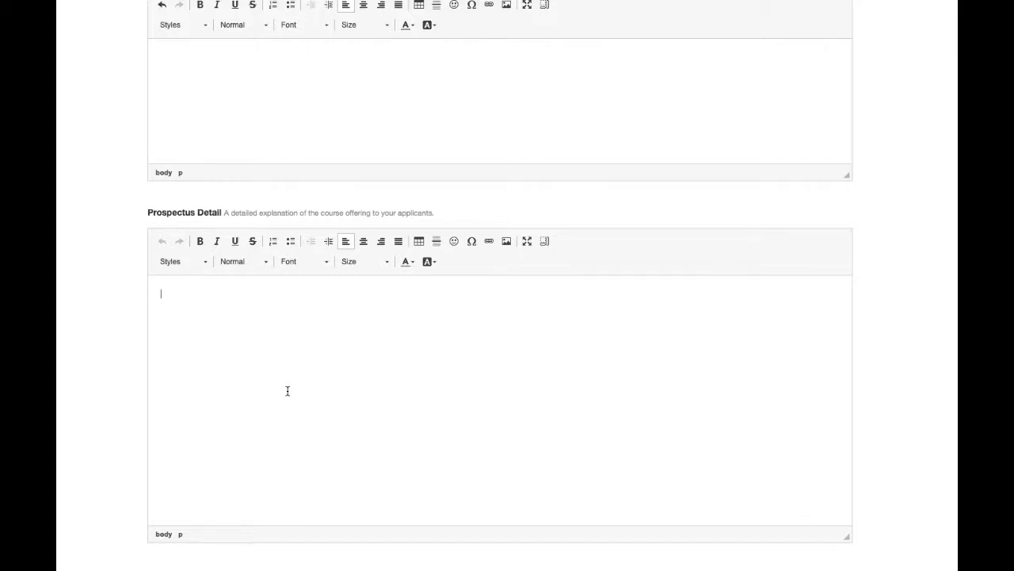
pyautogui.scroll(2, 296, 355)
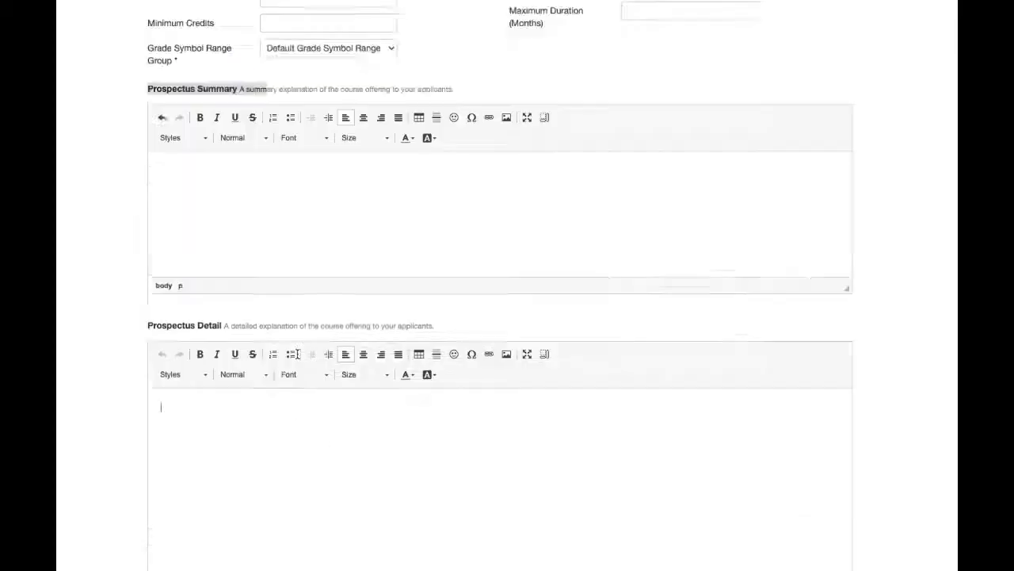
pyautogui.scroll(8, 296, 354)
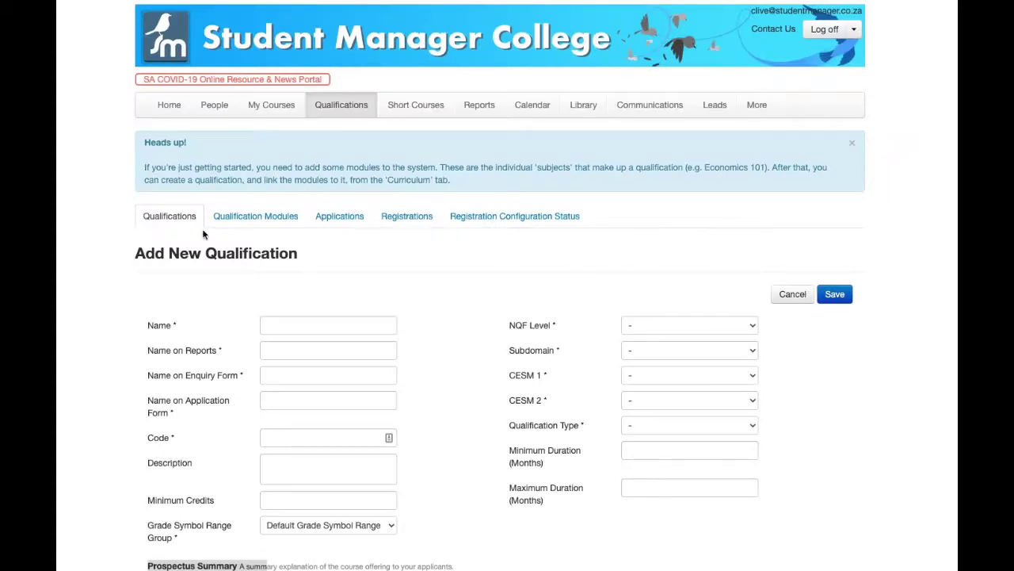
# Step: Abandon the new qualification and open Learning Programme A's Campuses tab
pyautogui.click(792, 294)
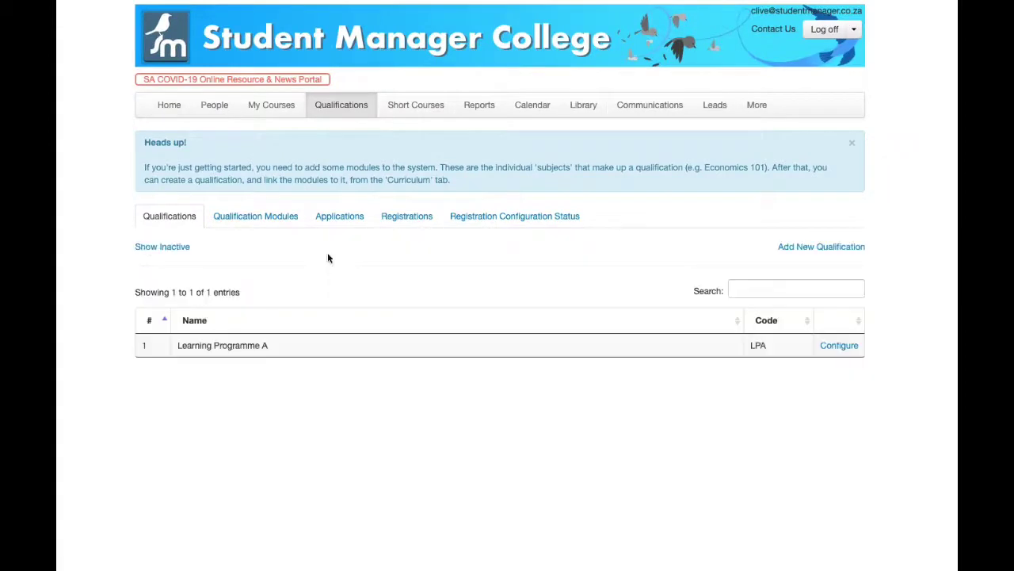
pyautogui.click(840, 345)
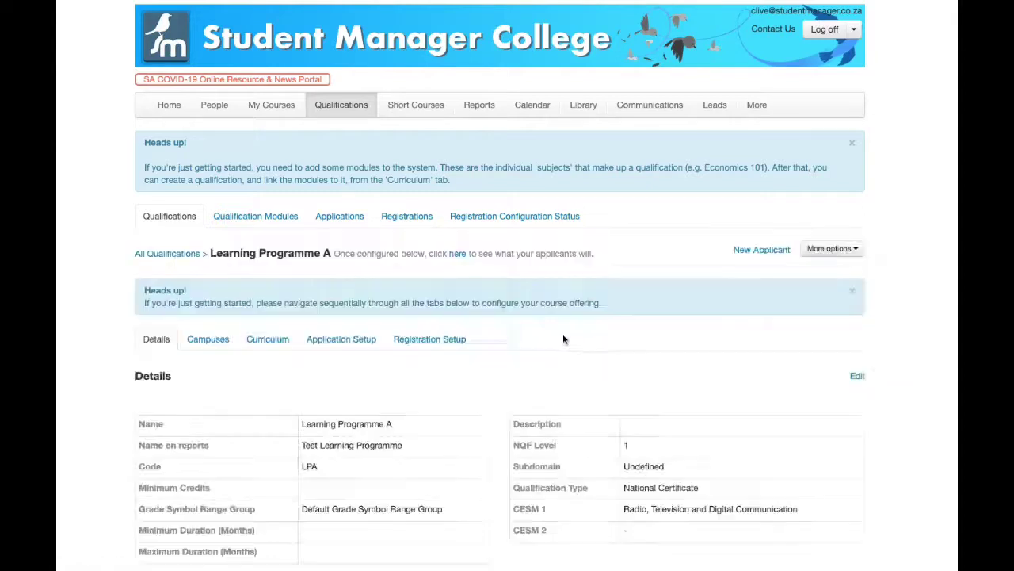
pyautogui.scroll(-4, 406, 323)
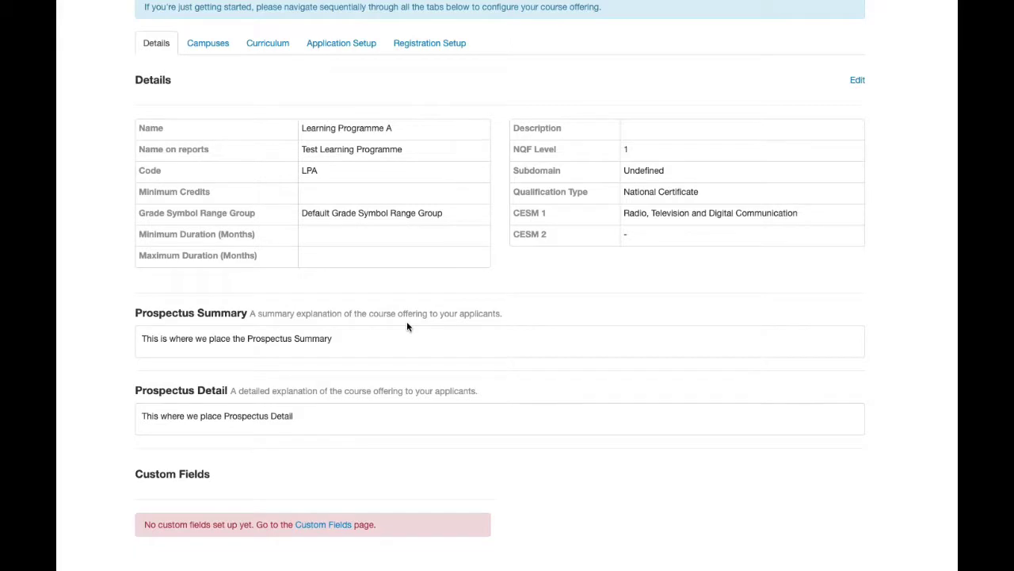
pyautogui.scroll(3, 406, 325)
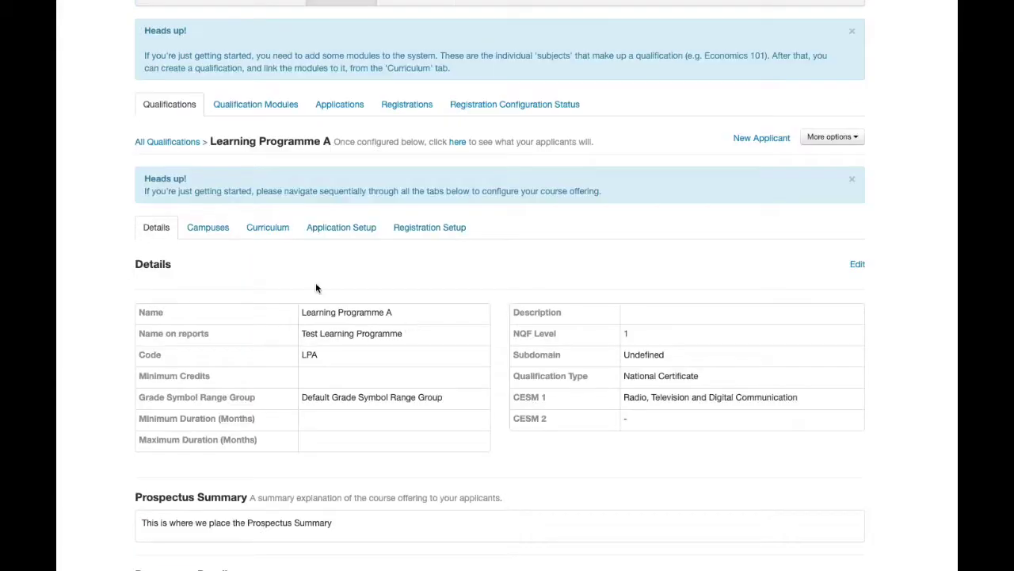
pyautogui.scroll(-3, 269, 236)
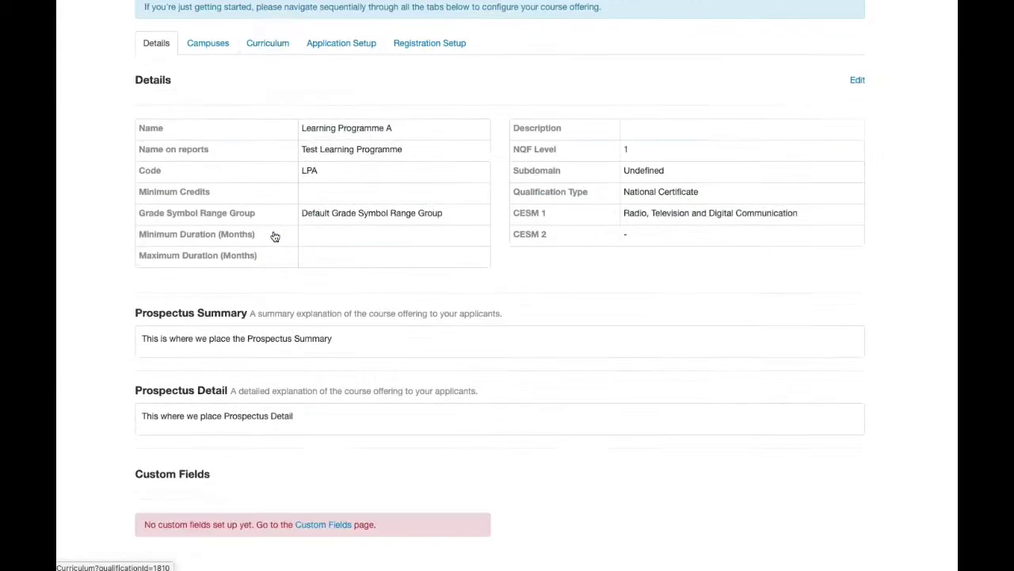
pyautogui.scroll(5, 338, 410)
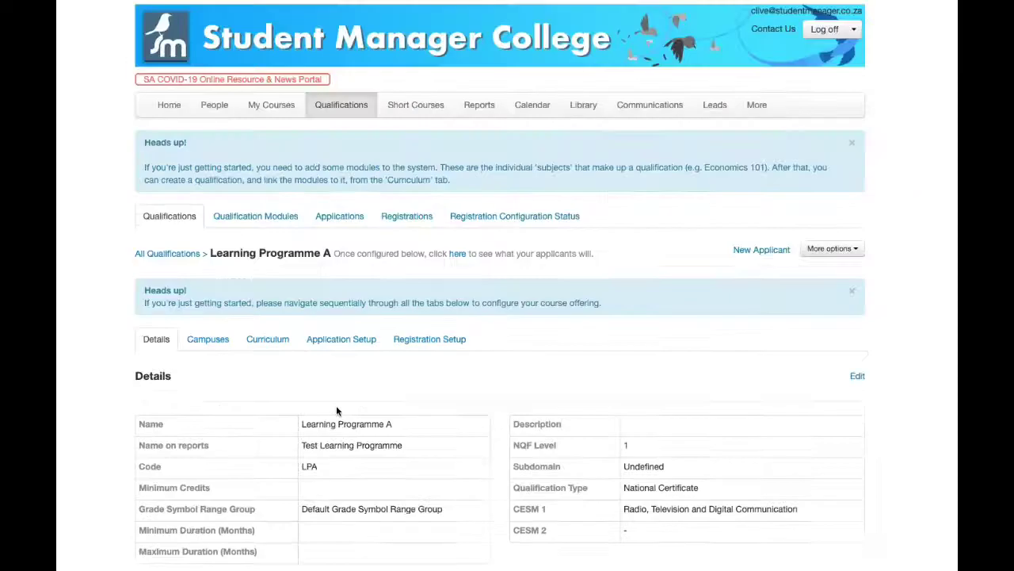
pyautogui.click(205, 339)
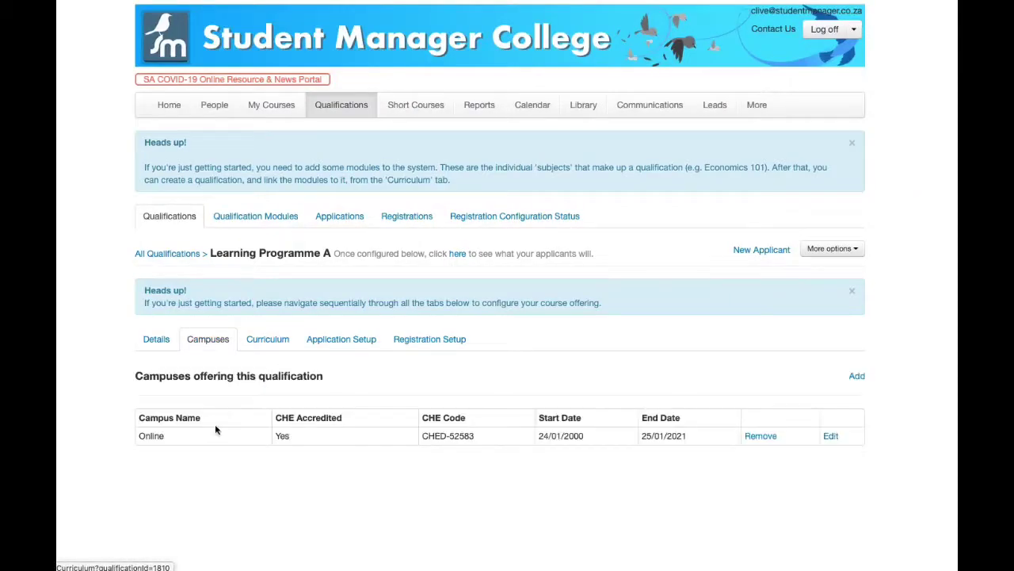
# Step: Highlight the Online campus name and its CHE accreditation details in the row
pyautogui.moveTo(172, 439); pyautogui.dragTo(138, 440)
pyautogui.click(218, 433)
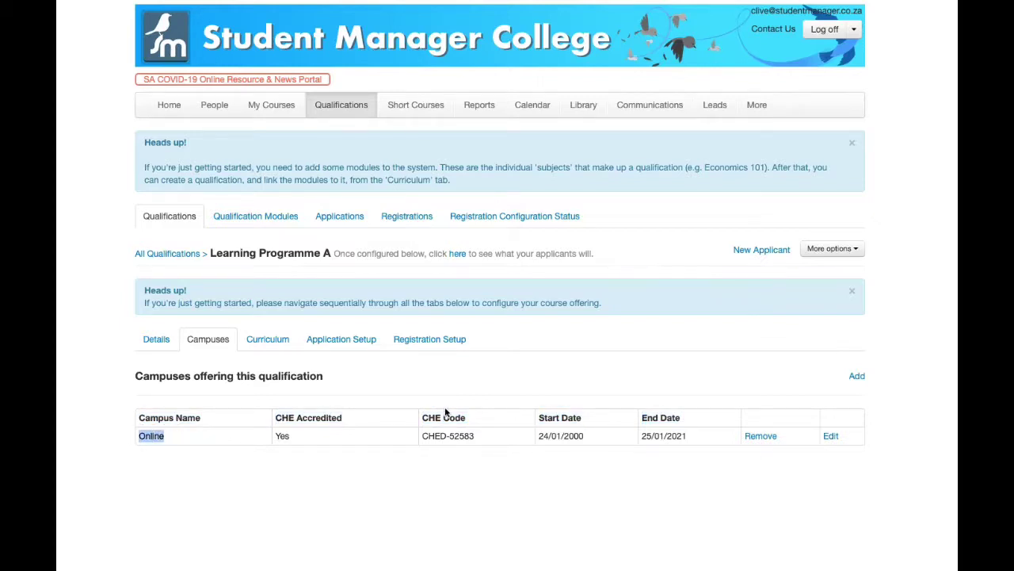
pyautogui.click(266, 438)
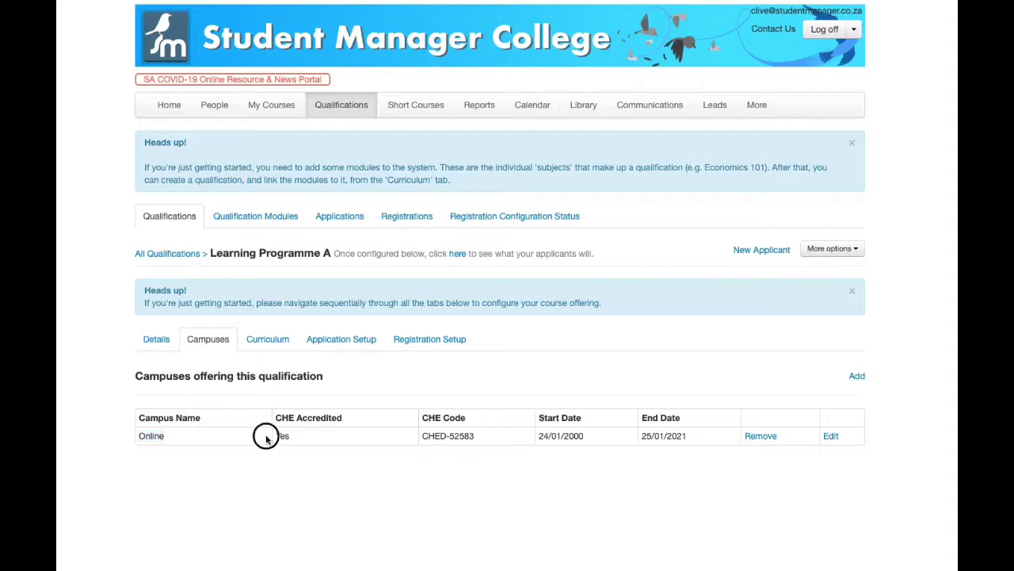
pyautogui.moveTo(266, 438); pyautogui.dragTo(485, 438)
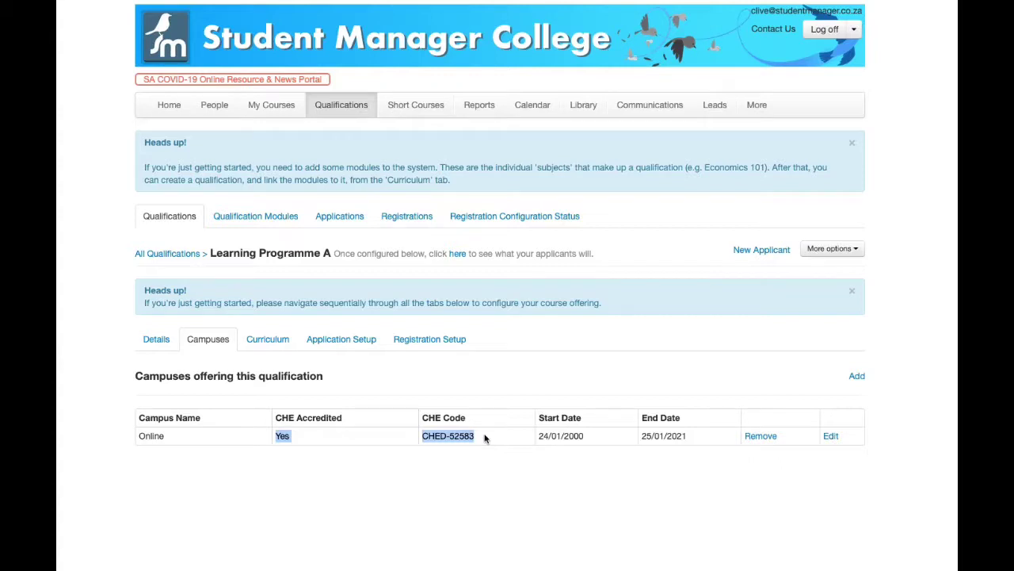
pyautogui.click(492, 434)
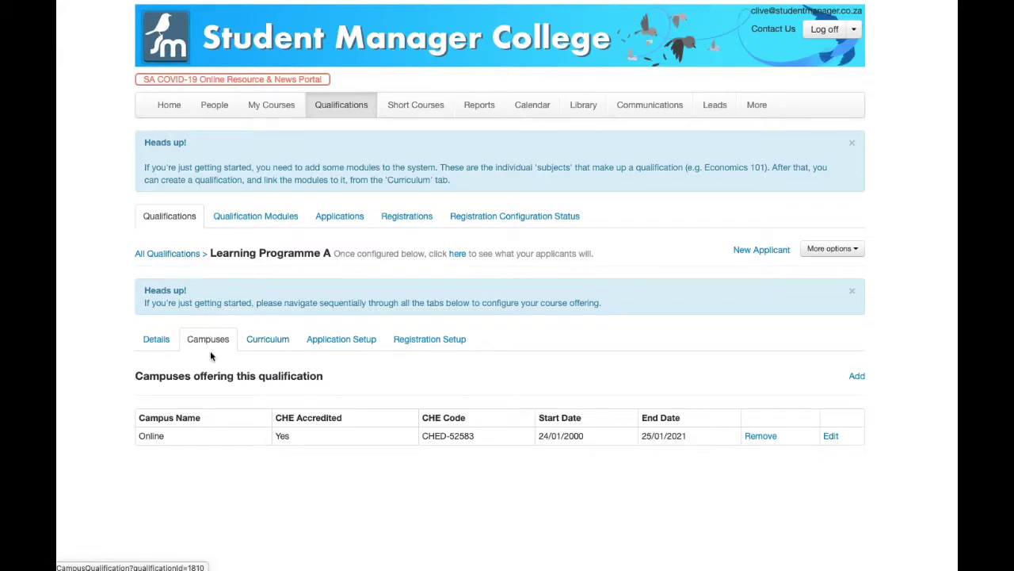
# Step: Open Learning Programme A's Curriculum tab and start adding a curriculum
pyautogui.click(267, 341)
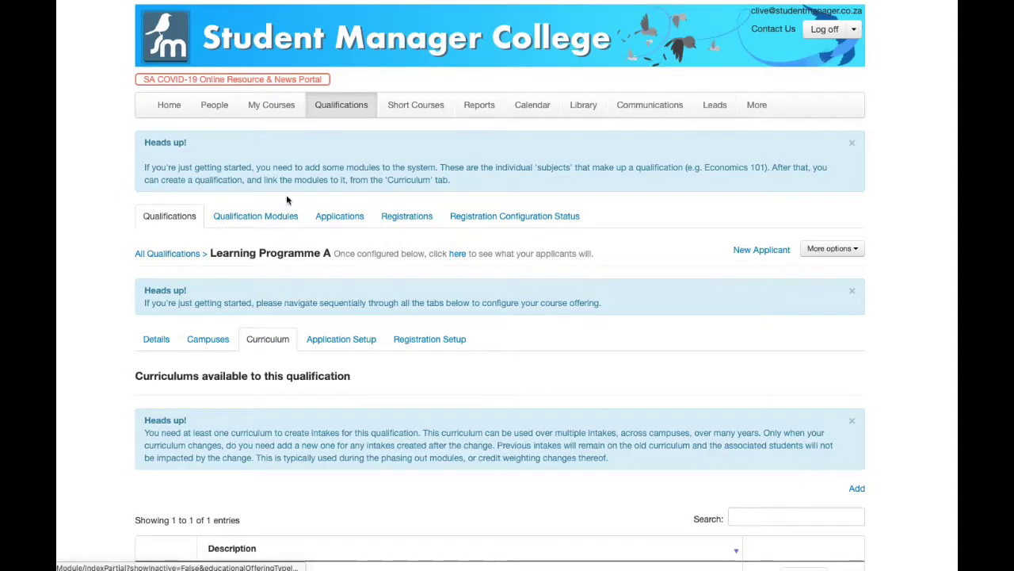
pyautogui.scroll(-1, 398, 252)
pyautogui.scroll(-1, 397, 252)
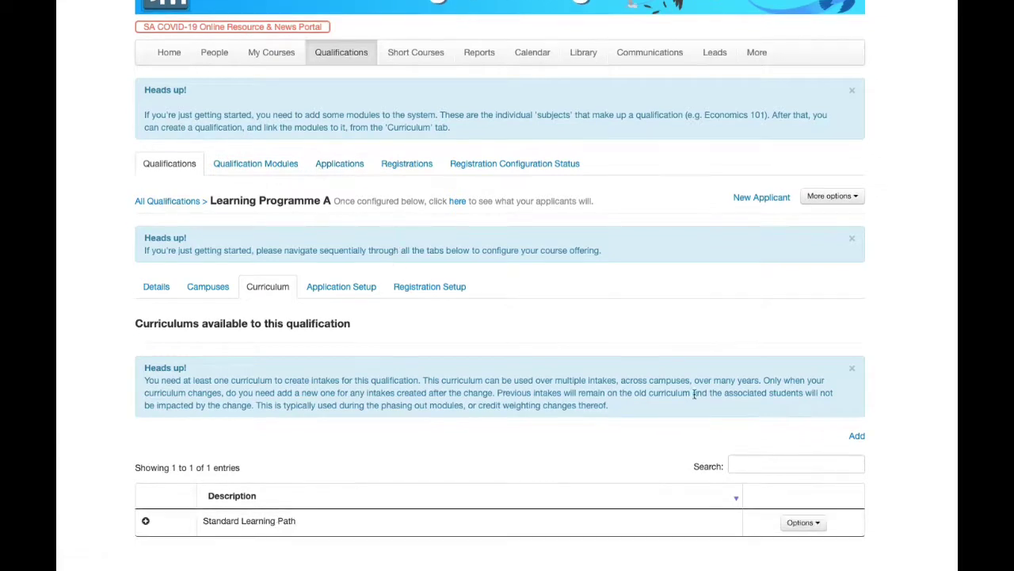
pyautogui.click(857, 438)
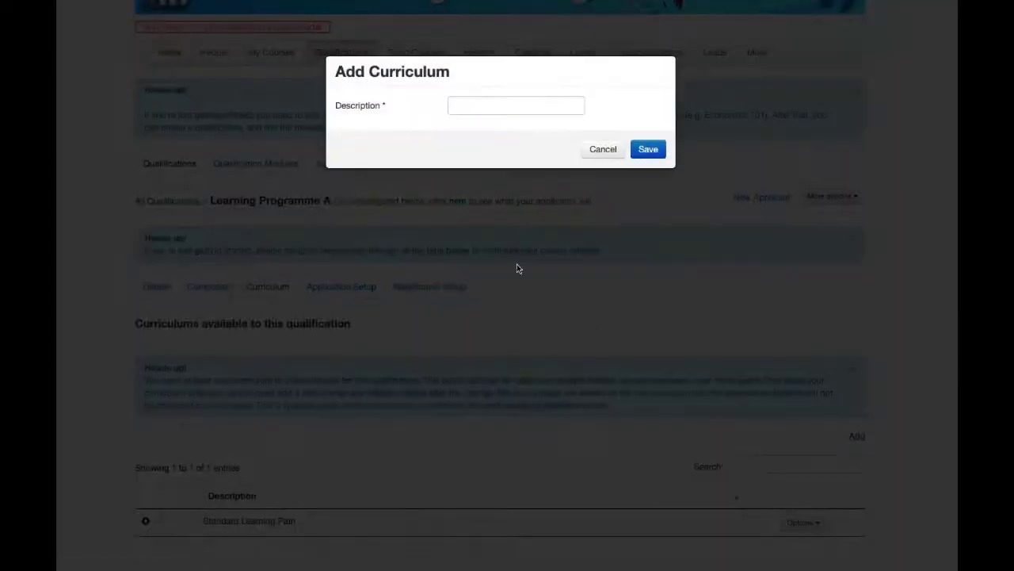
# Step: Save a curriculum described 'Custom learning Path' and expand its row
pyautogui.click(469, 111)
pyautogui.write('Custom')
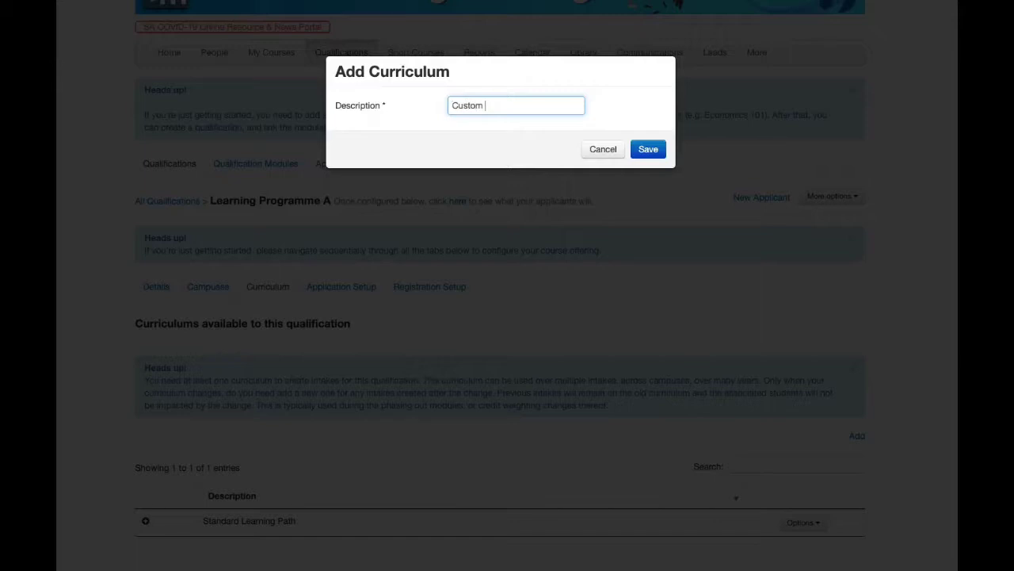
pyautogui.write(' learne')
pyautogui.press('BackSpace')
pyautogui.press('BackSpace')
pyautogui.write('ning')
pyautogui.write('ath')
pyautogui.click(646, 150)
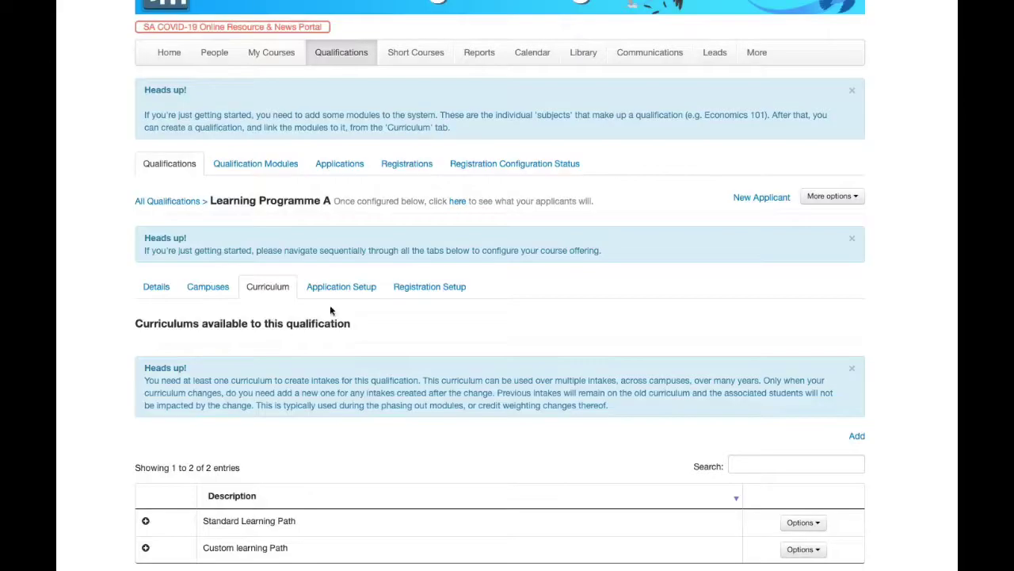
pyautogui.scroll(-1, 330, 304)
pyautogui.click(146, 548)
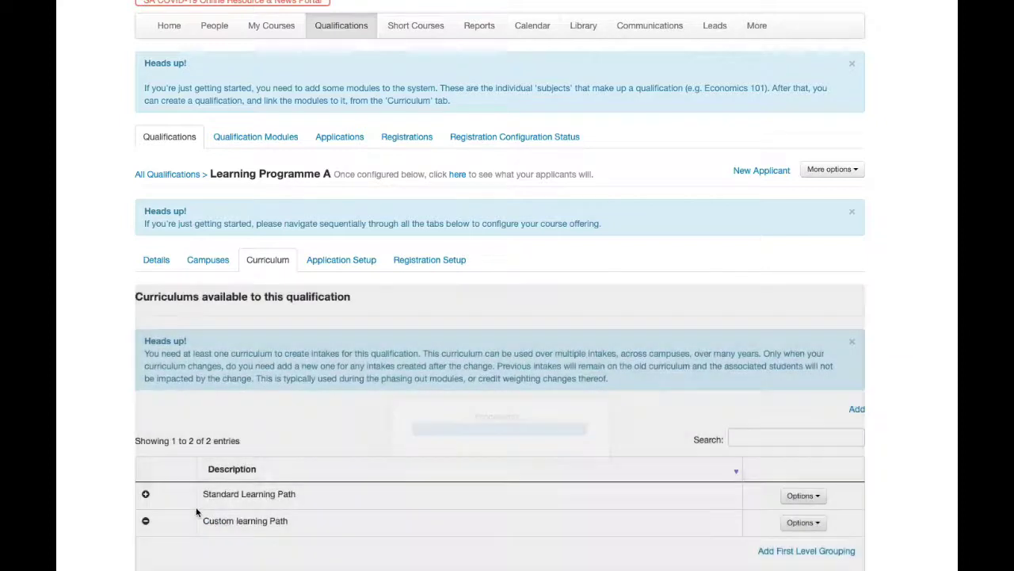
pyautogui.scroll(-3, 152, 515)
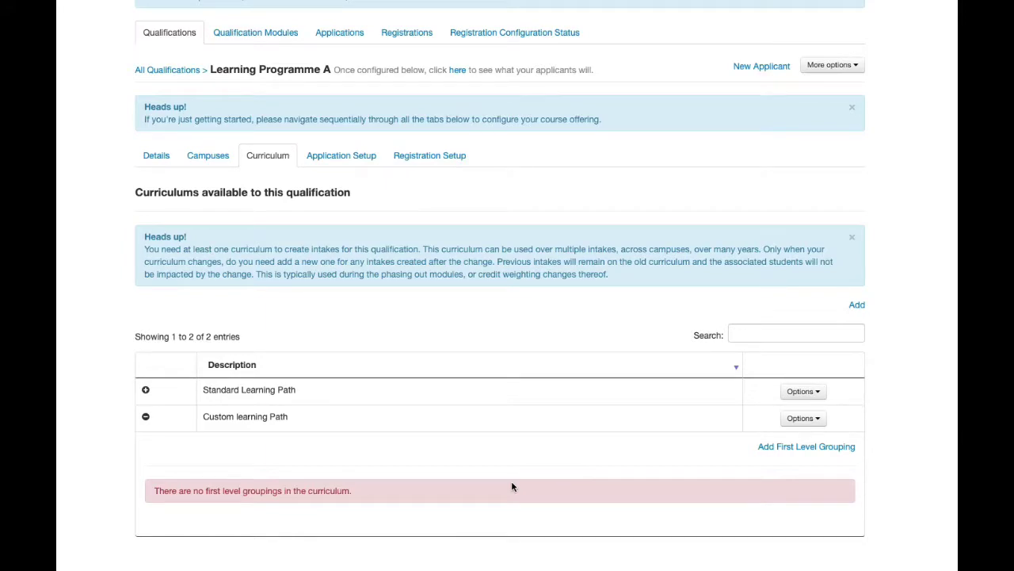
# Step: Add a first level grouping named 'Certificate' to the Custom learning Path
pyautogui.click(822, 446)
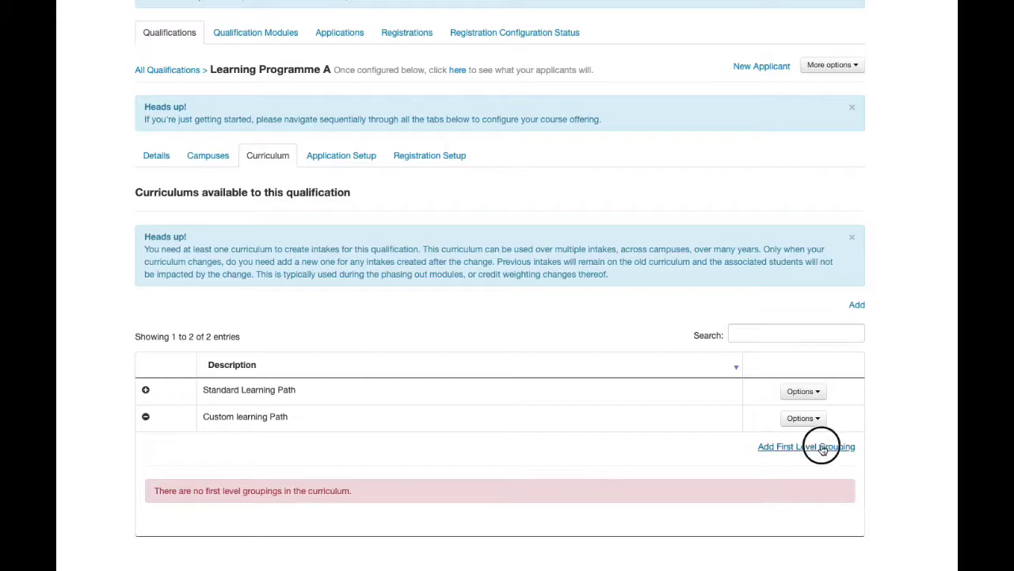
pyautogui.click(482, 108)
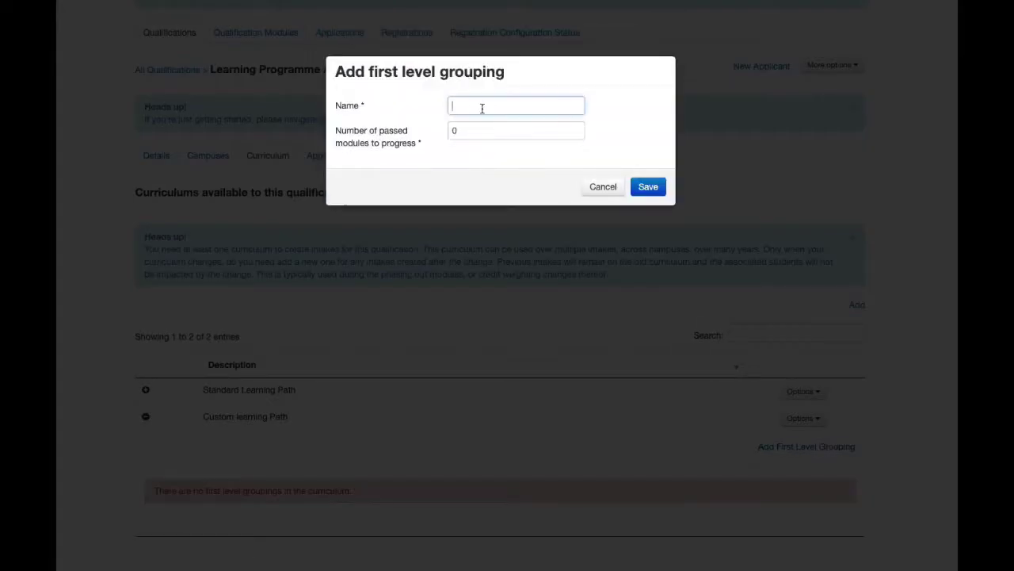
pyautogui.write('Certificate')
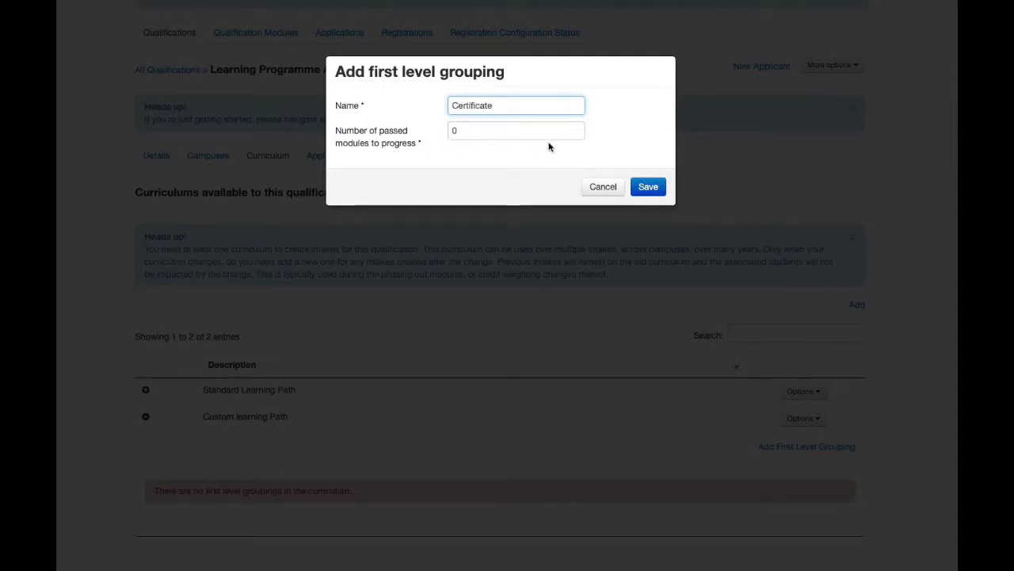
pyautogui.click(649, 188)
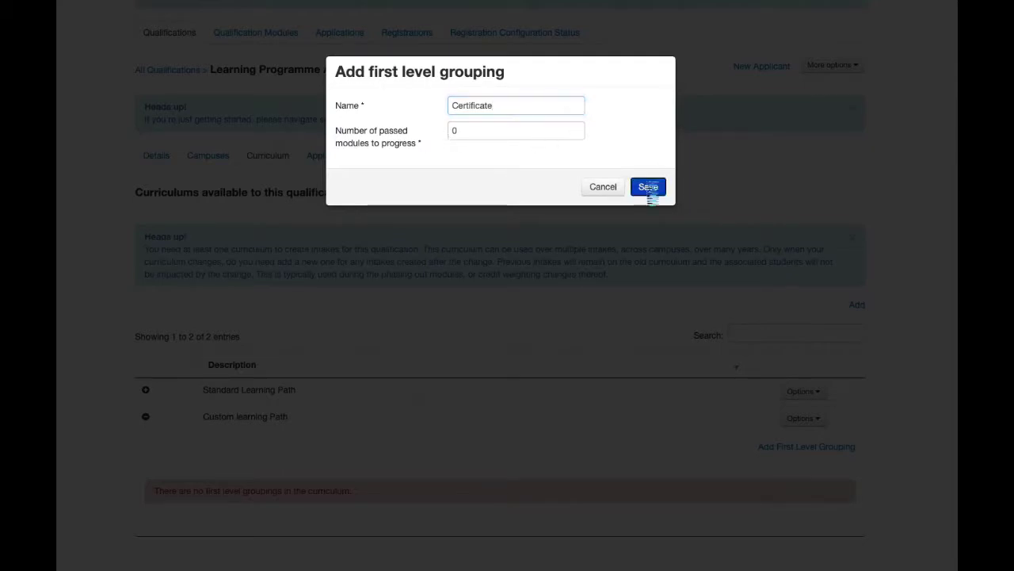
pyautogui.scroll(-3, 582, 389)
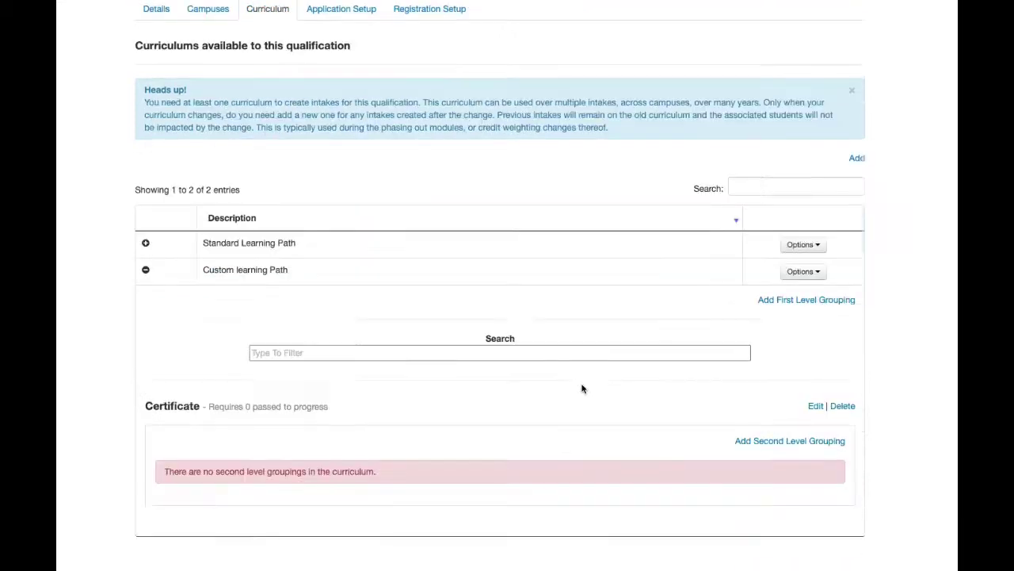
# Step: Add a 'Full Year' second level grouping under Certificate
pyautogui.click(804, 441)
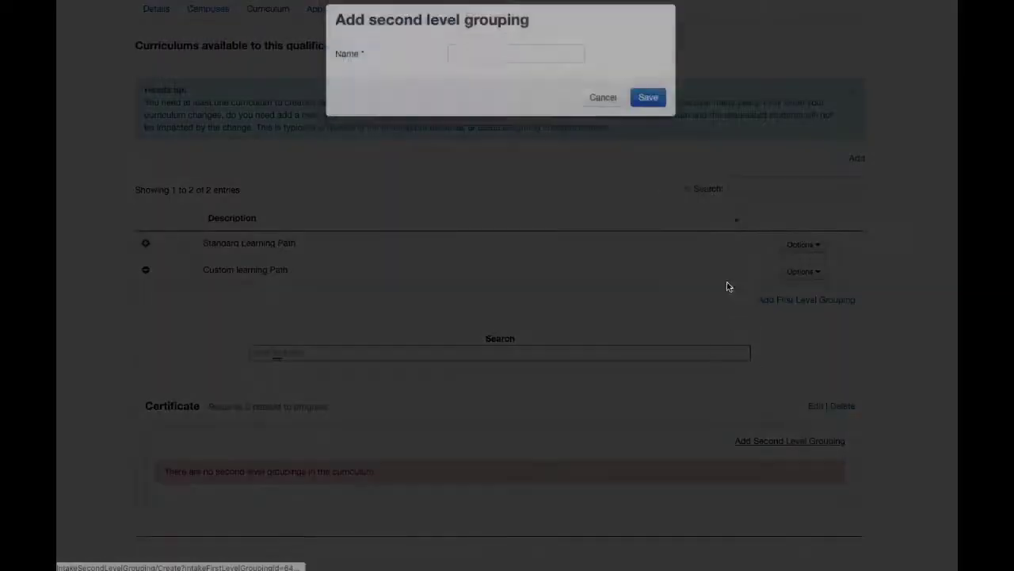
pyautogui.click(507, 102)
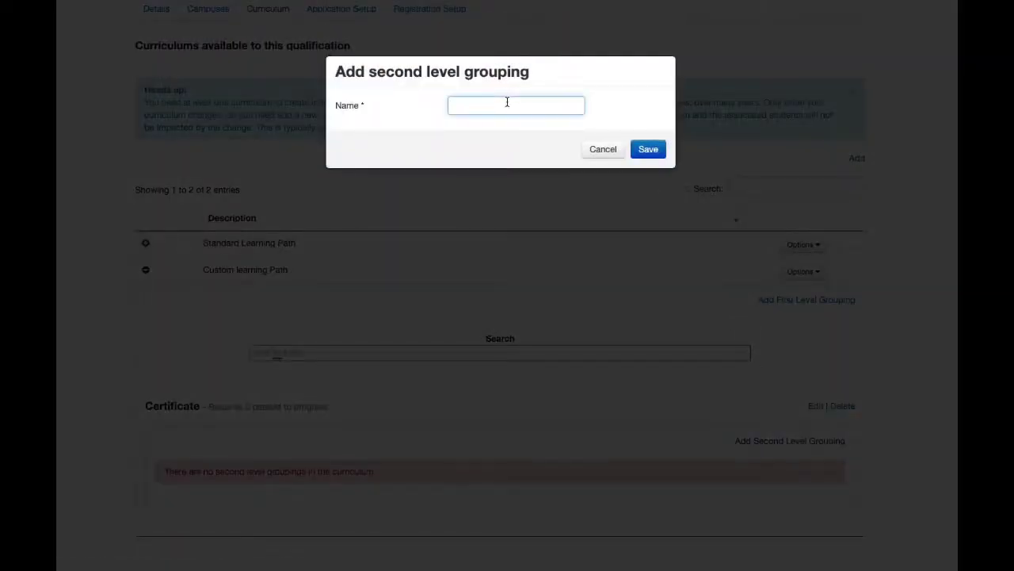
pyautogui.write('Full ')
pyautogui.write('Ya')
pyautogui.write('er')
pyautogui.click(645, 150)
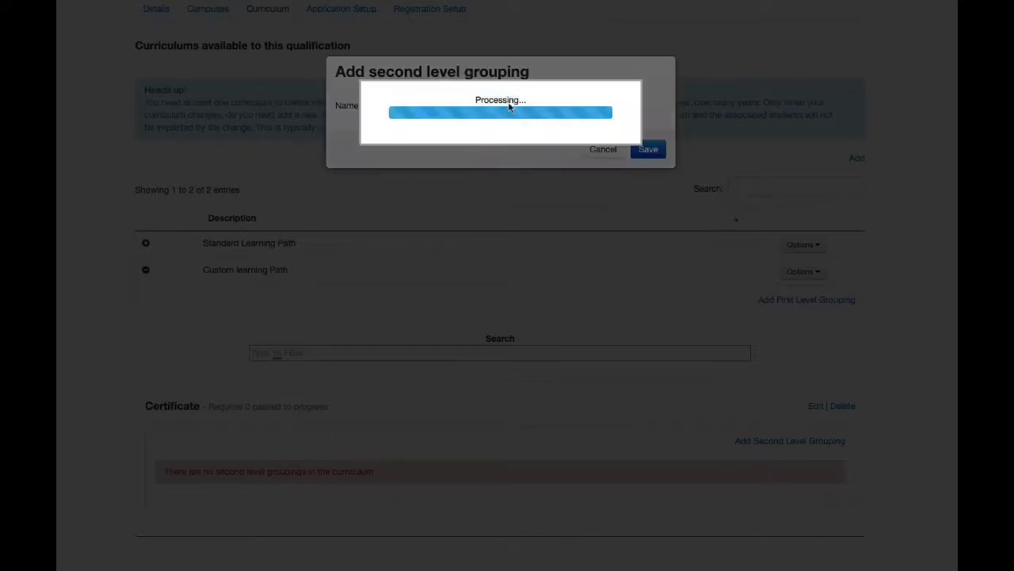
pyautogui.scroll(-3, 627, 158)
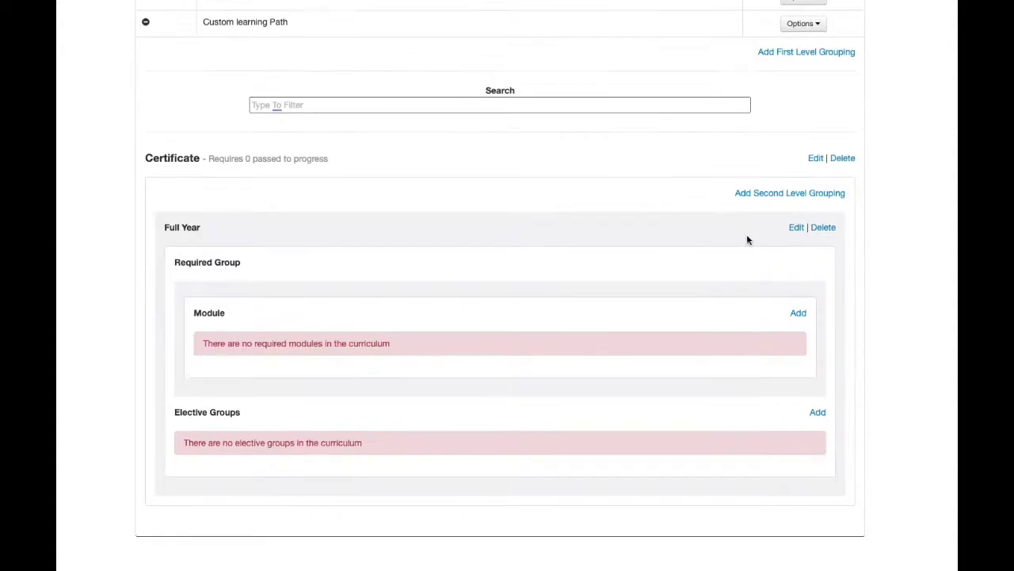
# Step: Add 'Semester 1' and 'Semester 2' second level groupings under Certificate
pyautogui.click(783, 198)
pyautogui.click(510, 108)
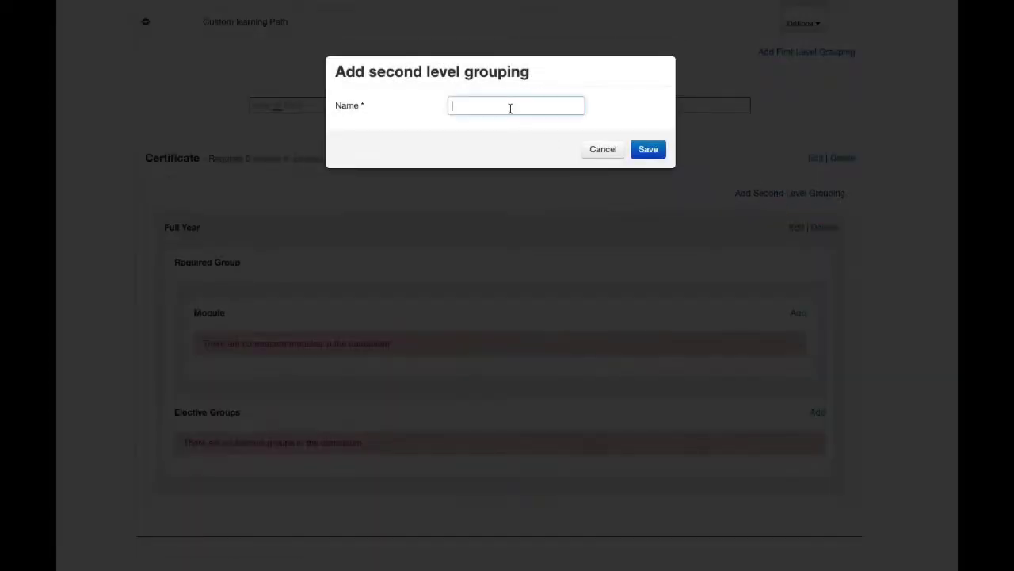
pyautogui.write('Semester 1')
pyautogui.click(664, 152)
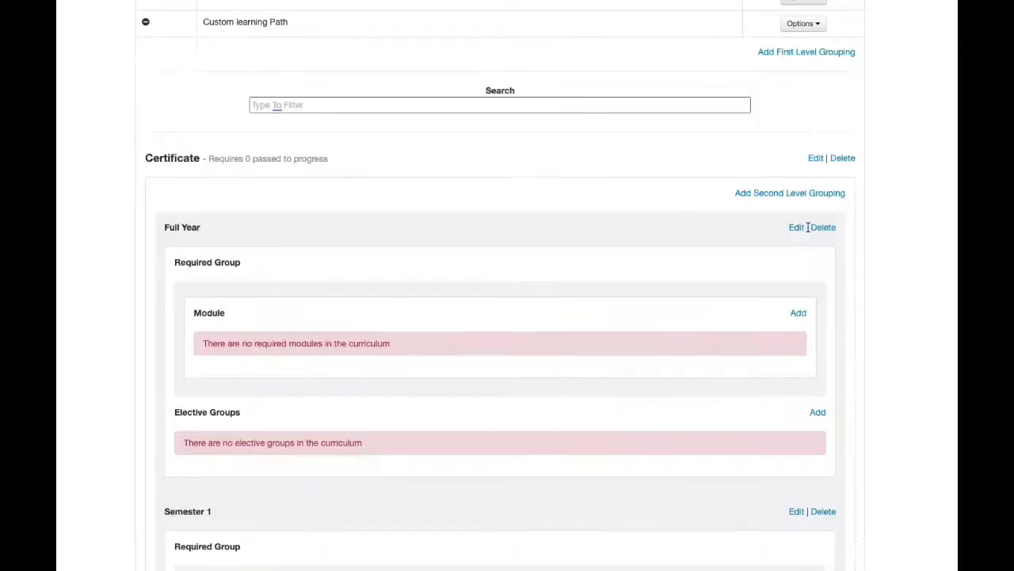
pyautogui.click(797, 195)
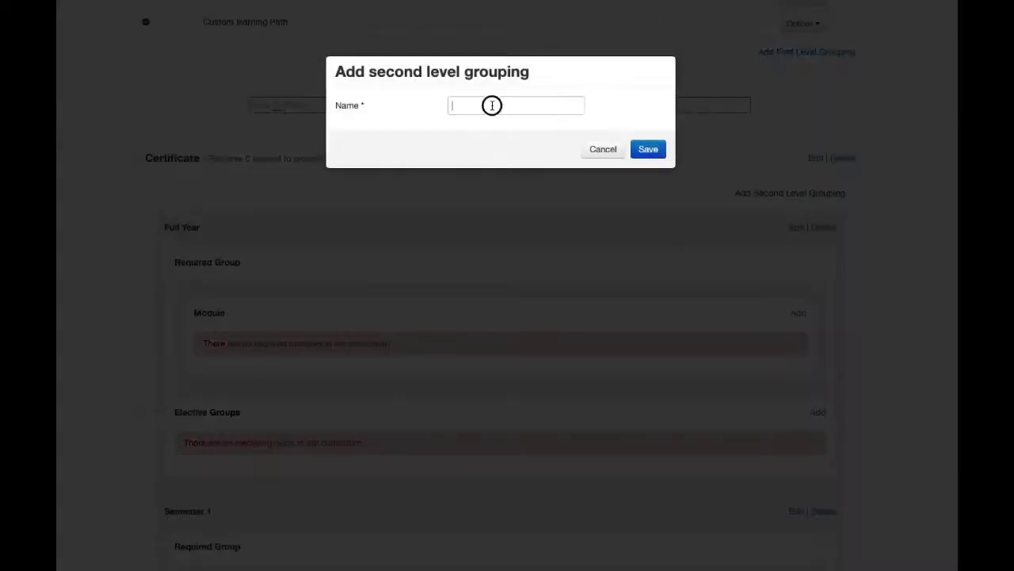
pyautogui.click(490, 104)
pyautogui.write('Seems')
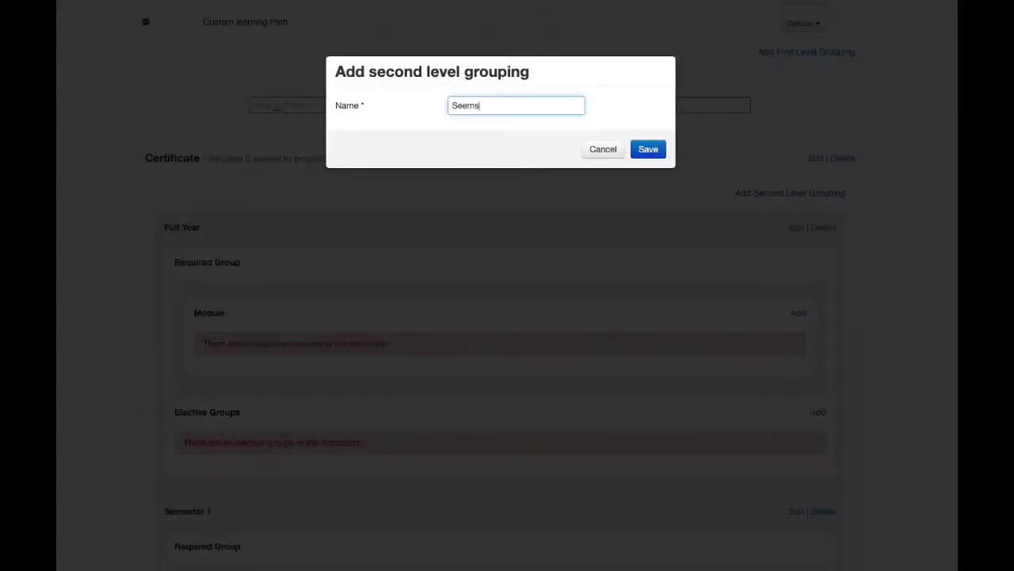
pyautogui.press('BackSpace')
pyautogui.press('BackSpace')
pyautogui.press('BackSpace')
pyautogui.write('mester 2')
pyautogui.press('Return')
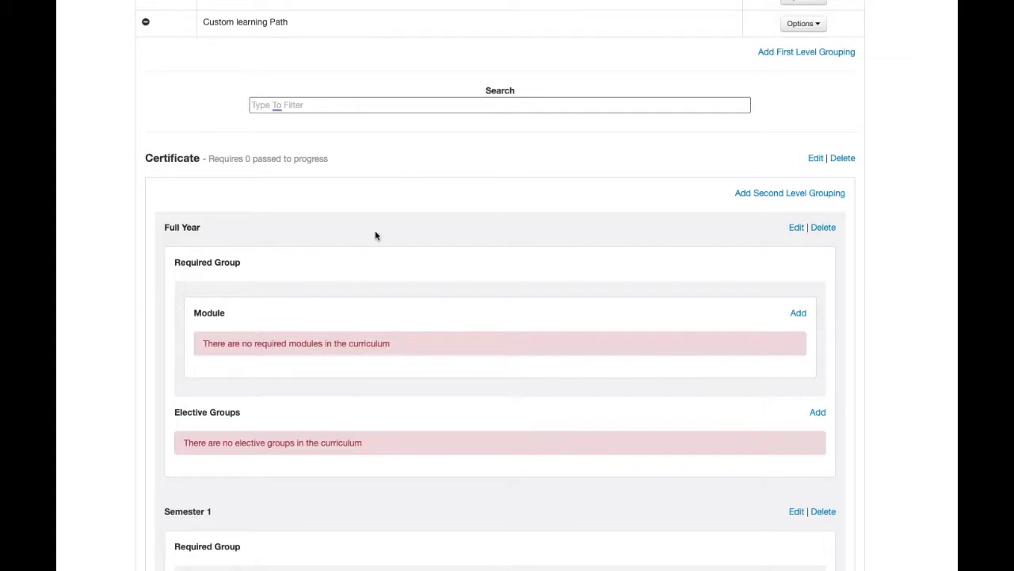
pyautogui.scroll(-7, 376, 230)
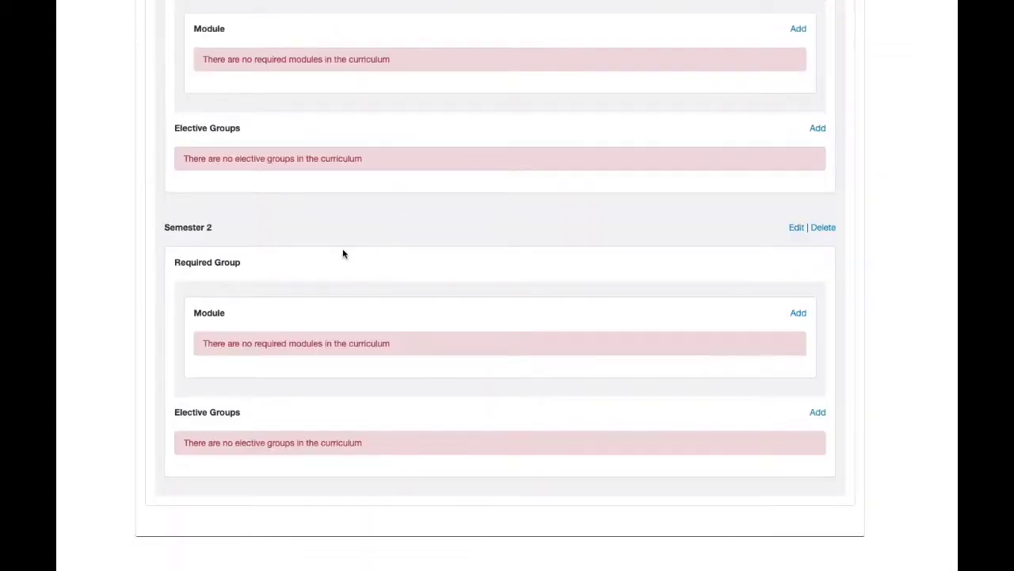
pyautogui.scroll(8, 343, 253)
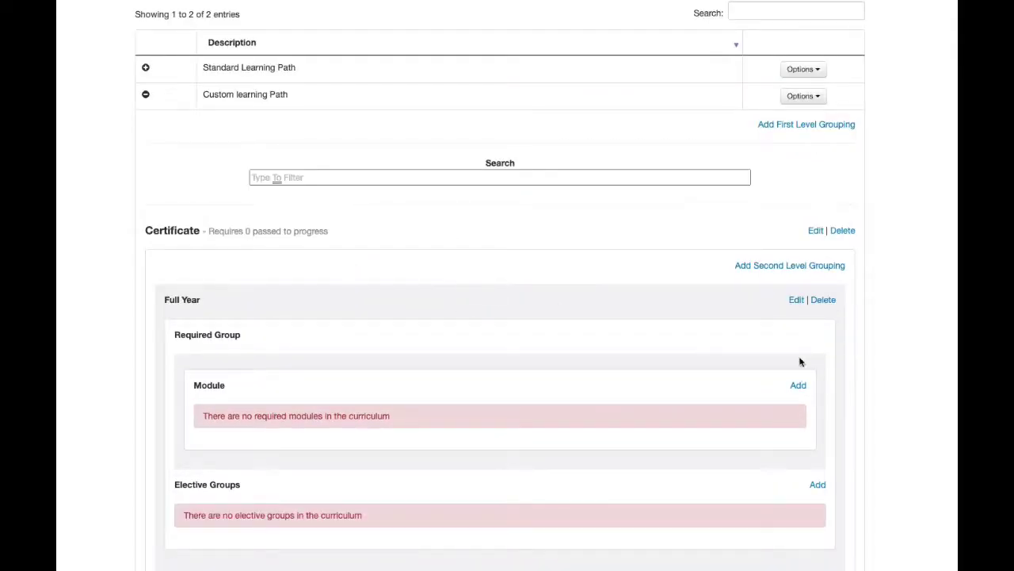
# Step: Add Accessing Course Builder (ACB) as a Full Year module with 16 credits and cost 100, and save
pyautogui.click(798, 385)
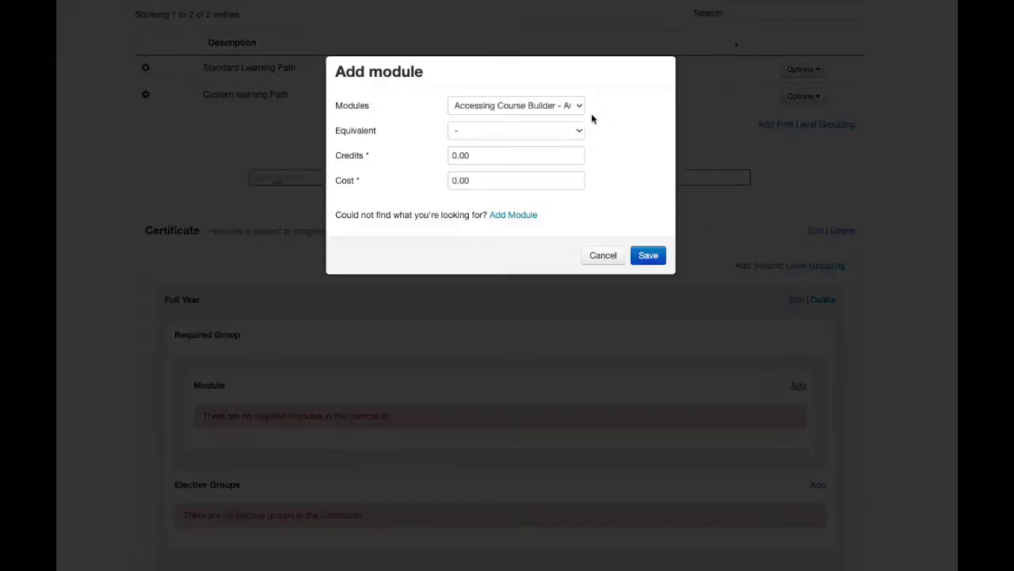
pyautogui.click(565, 106)
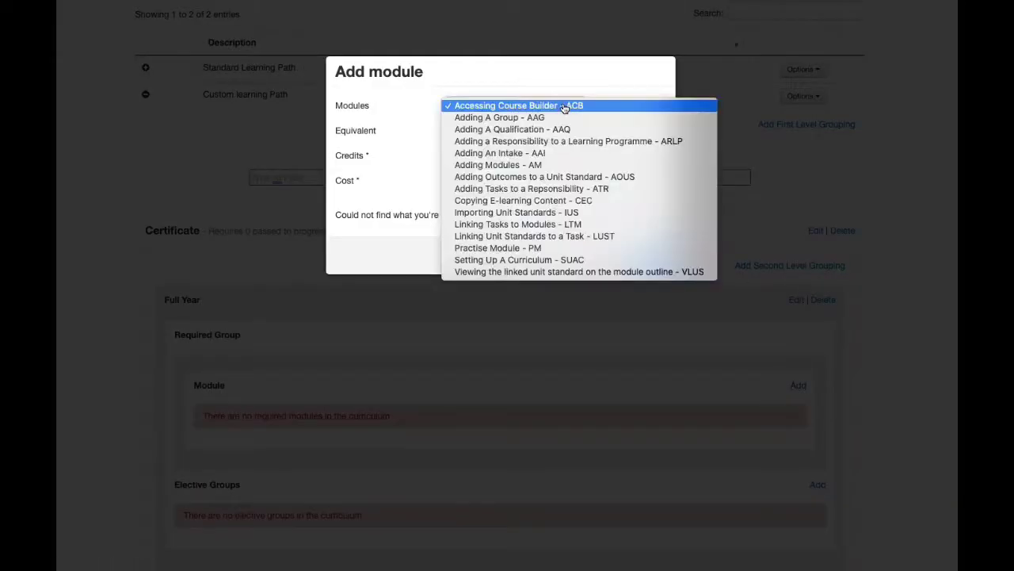
pyautogui.click(514, 109)
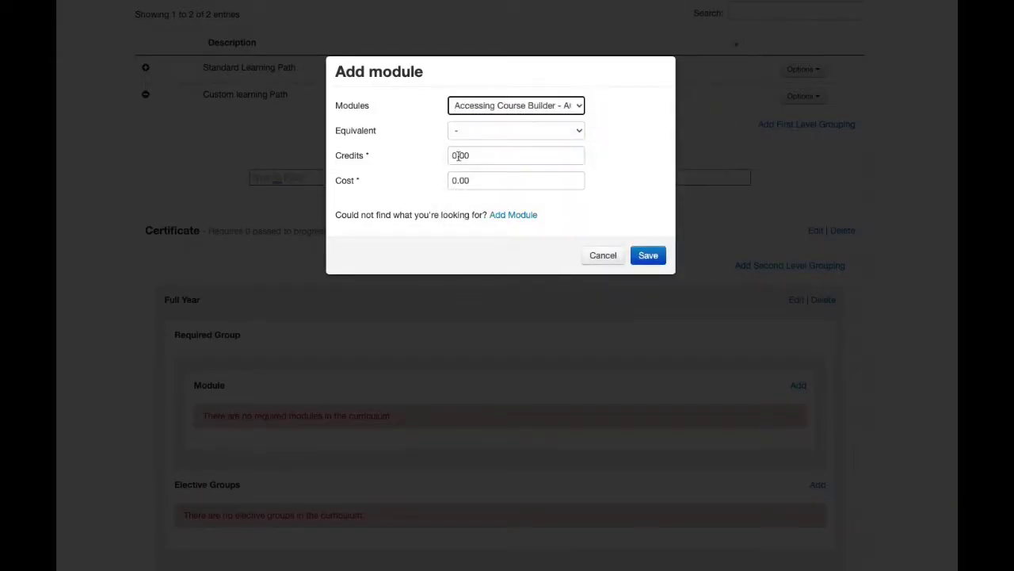
pyautogui.click(449, 155)
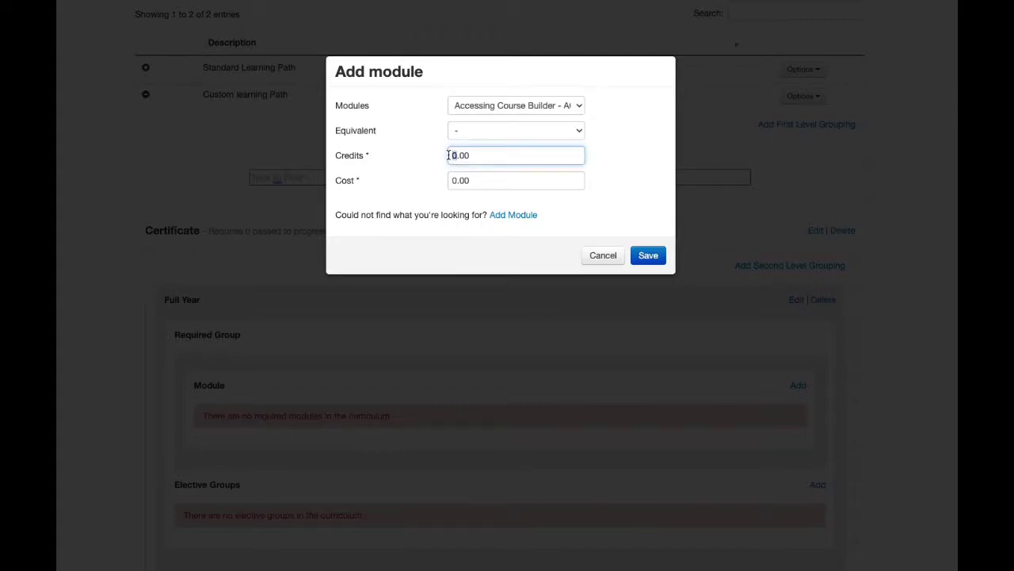
pyautogui.press('Delete')
pyautogui.write('16')
pyautogui.press('Tab')
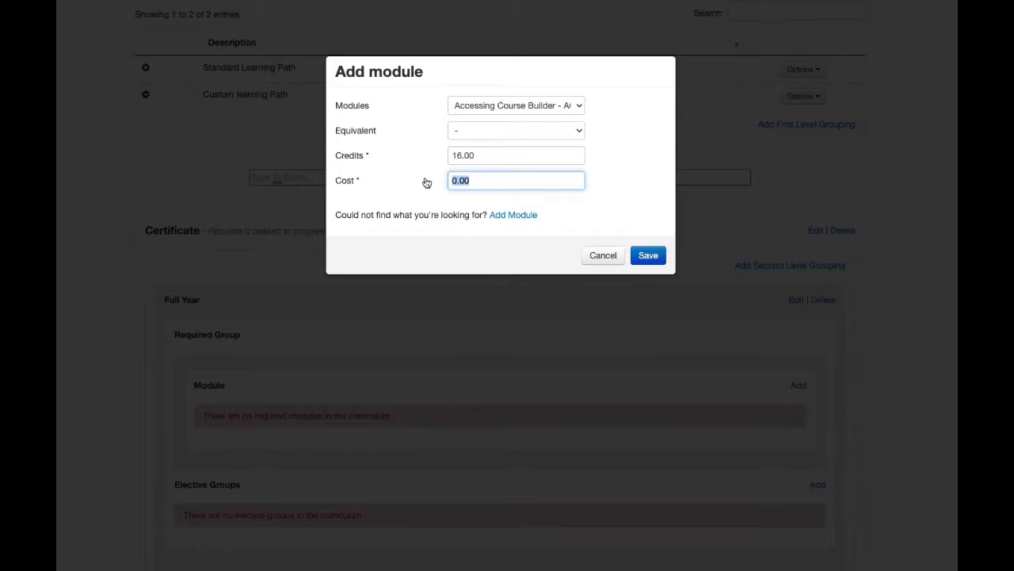
pyautogui.write('100')
pyautogui.click(506, 157)
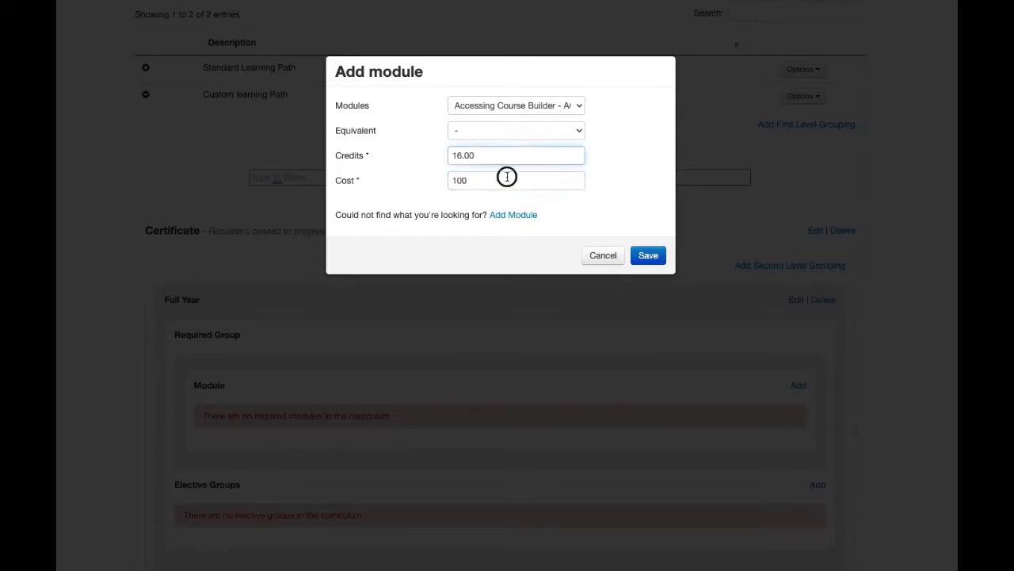
pyautogui.click(507, 176)
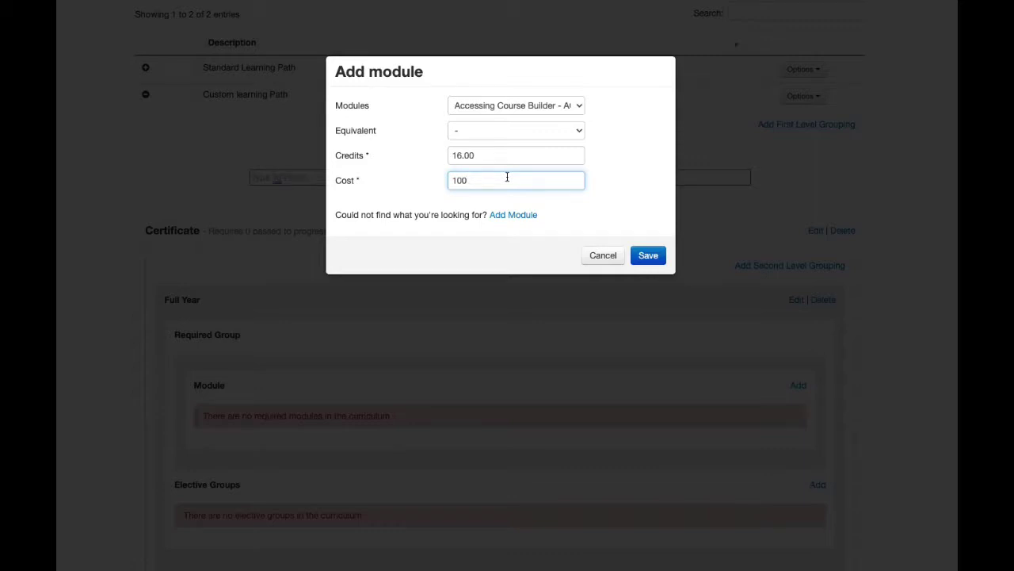
pyautogui.click(648, 255)
pyautogui.click(648, 255)
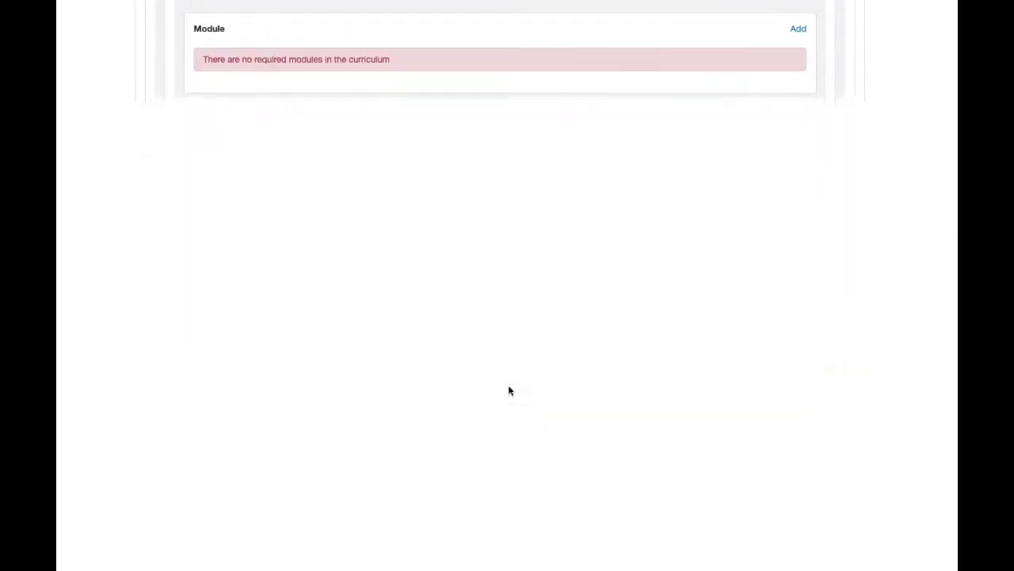
# Step: Add Adding A Qualification (AAQ) as a Semester 1 module with 7 credits and cost 250, and save
pyautogui.scroll(8, 508, 384)
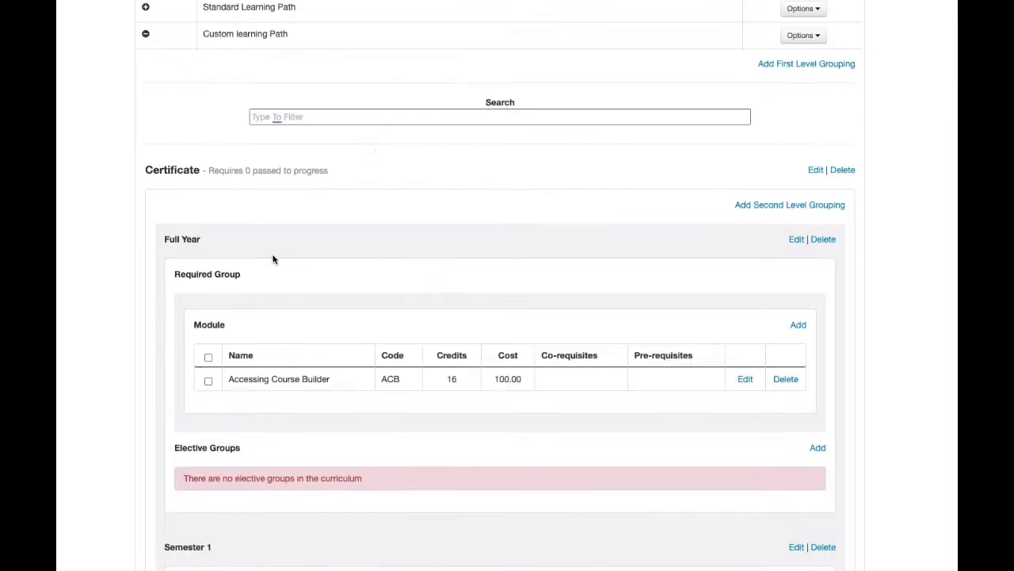
pyautogui.scroll(-5, 455, 320)
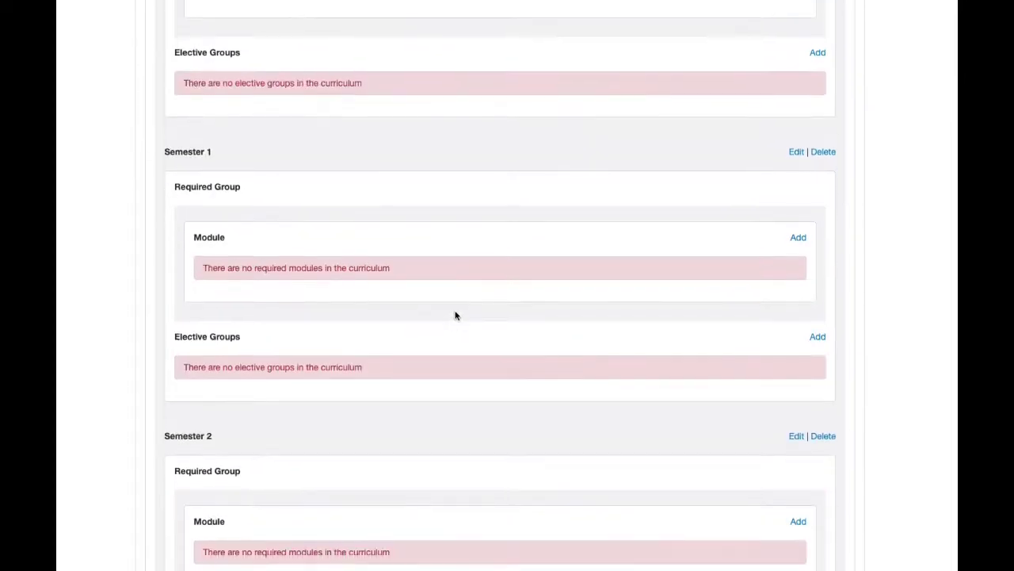
pyautogui.click(799, 238)
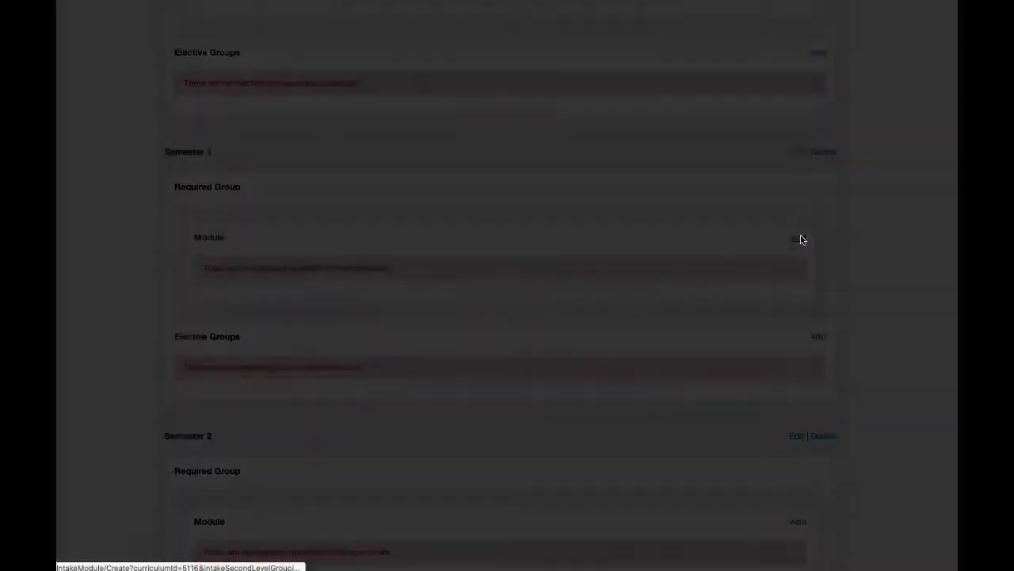
pyautogui.click(530, 107)
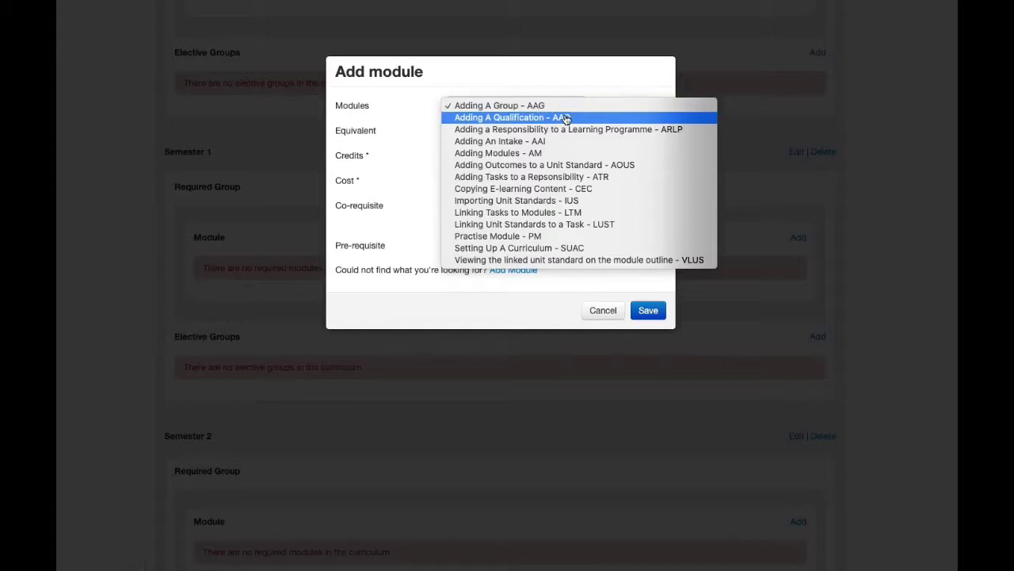
pyautogui.click(564, 116)
pyautogui.click(458, 155)
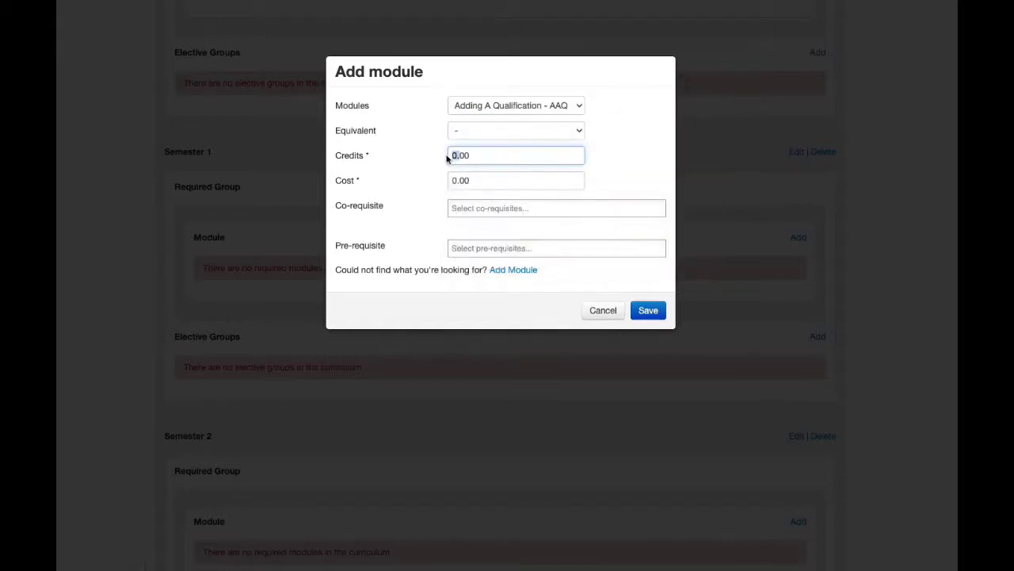
pyautogui.click(445, 156)
pyautogui.press('Delete')
pyautogui.write('7')
pyautogui.press('Tab')
pyautogui.write('250')
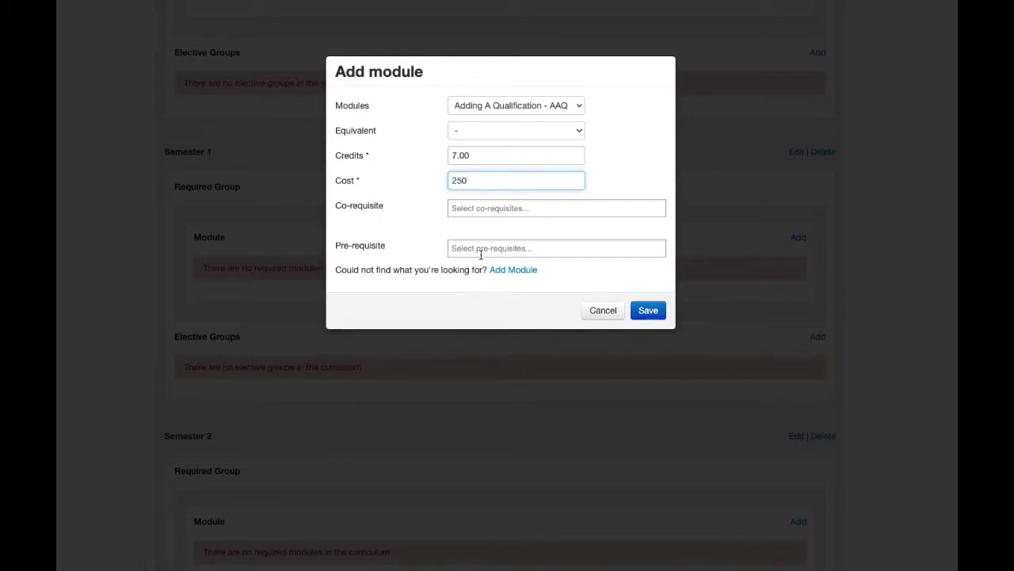
pyautogui.click(651, 310)
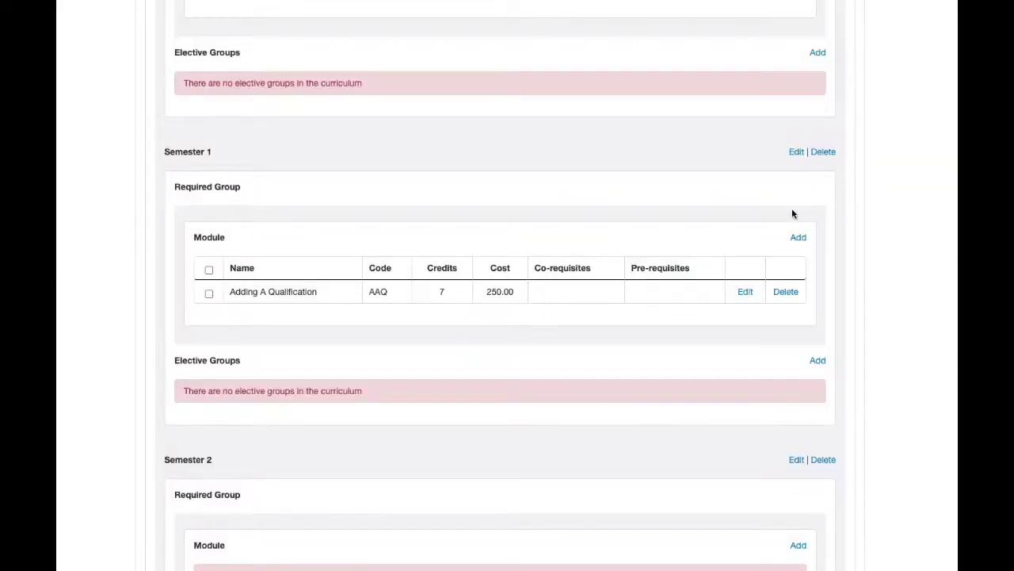
pyautogui.scroll(-2, 571, 151)
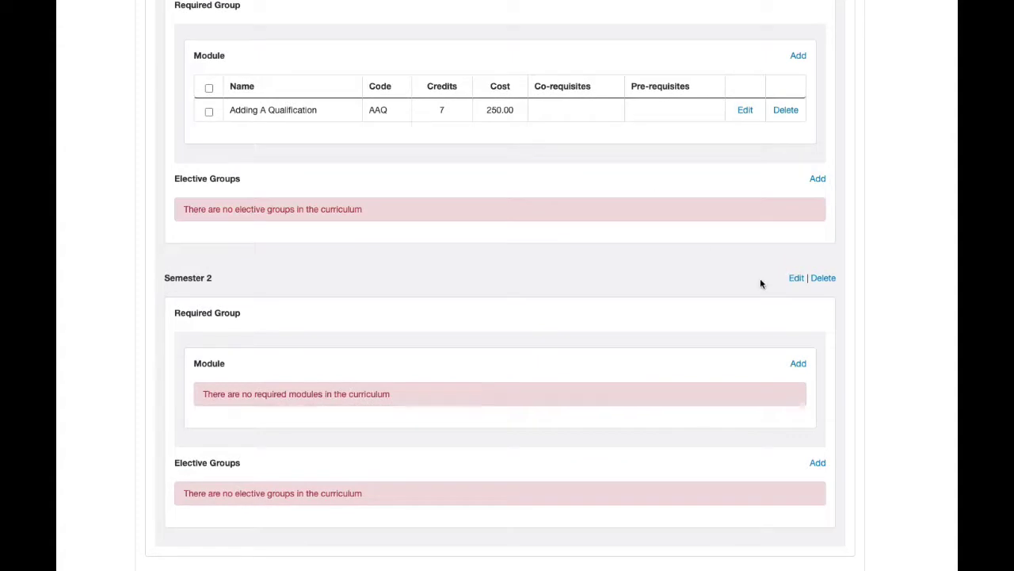
# Step: Add Setting Up A Curriculum (SUAC) as a Semester 2 module with 7 credits
pyautogui.click(798, 364)
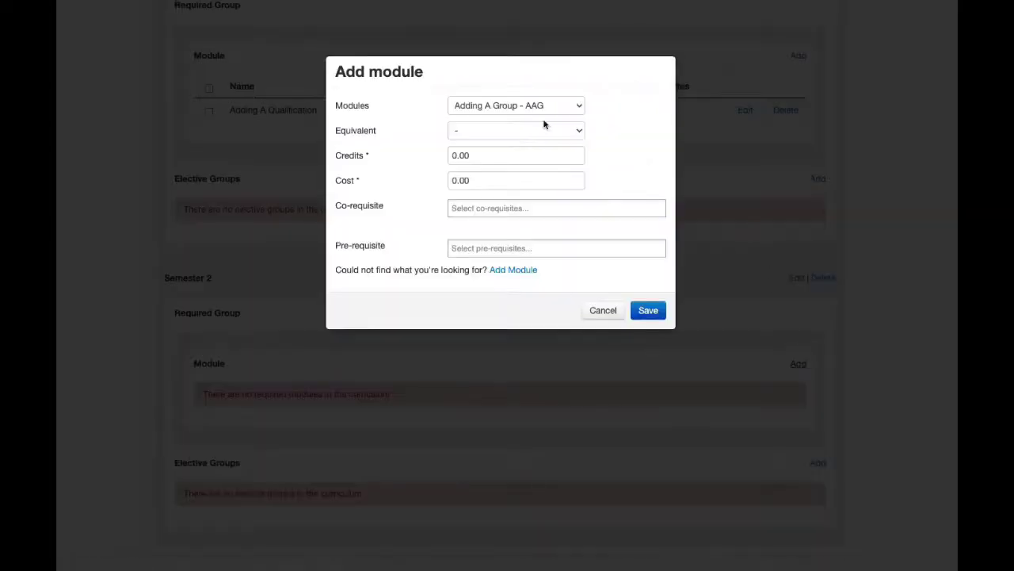
pyautogui.click(523, 112)
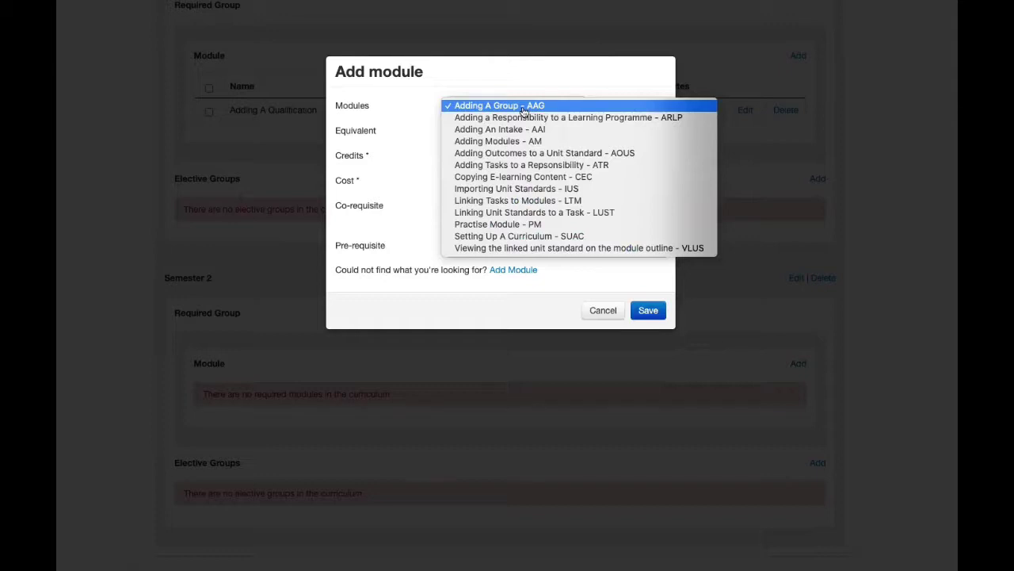
pyautogui.click(520, 236)
pyautogui.click(452, 156)
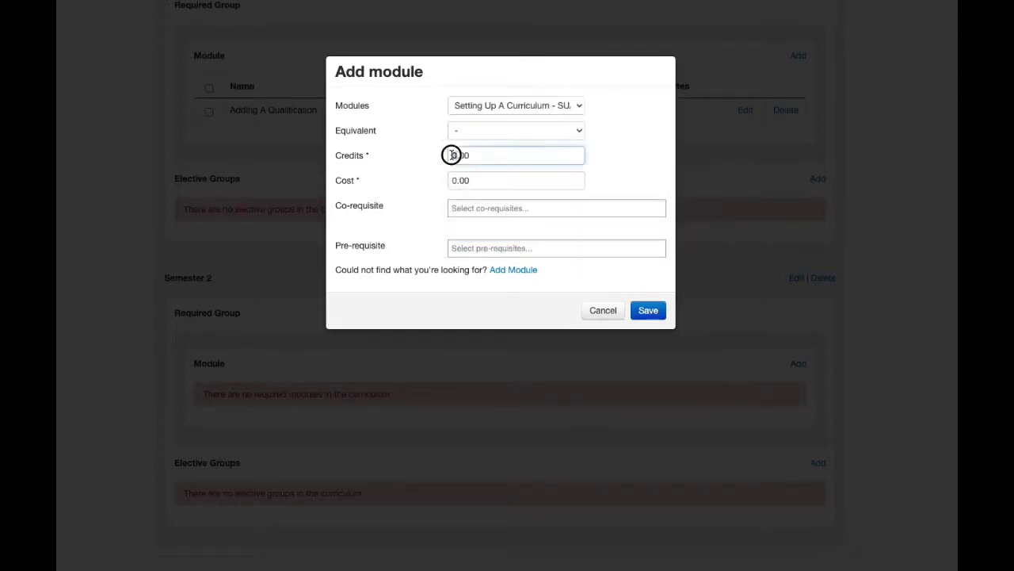
pyautogui.press('Delete')
pyautogui.write('7')
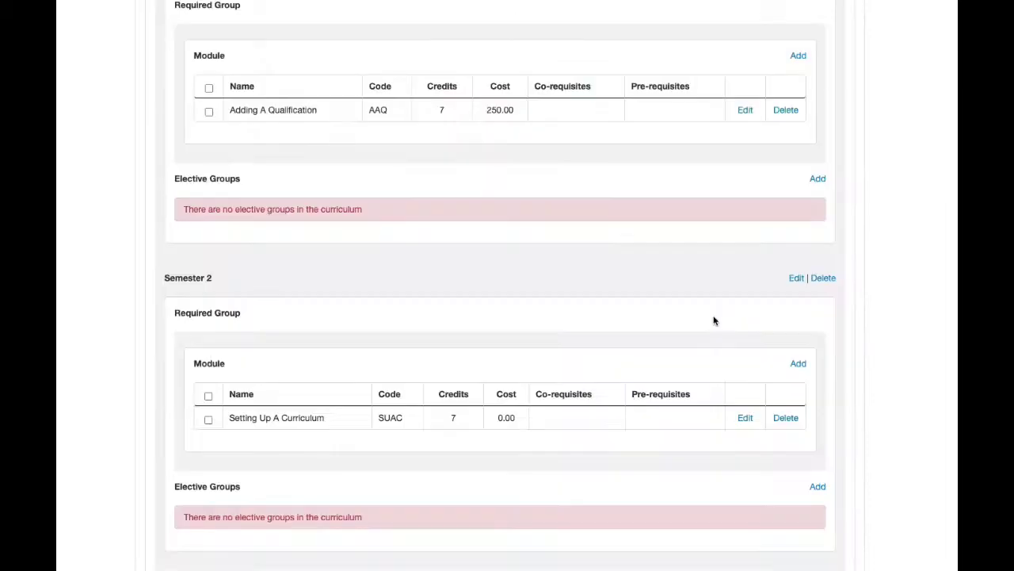
# Step: Make Adding A Qualification a prerequisite of Setting Up A Curriculum and save
pyautogui.click(746, 418)
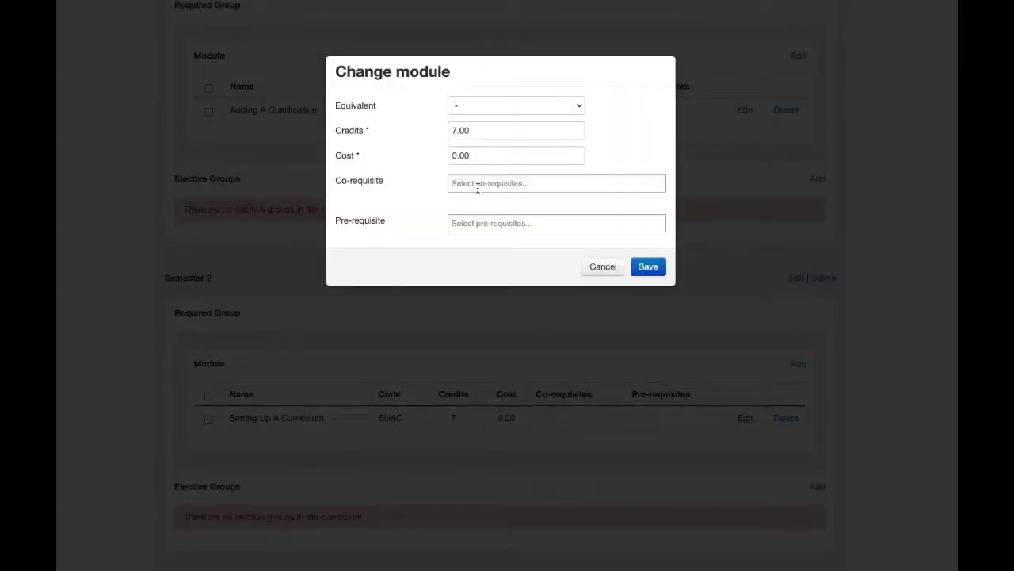
pyautogui.click(469, 222)
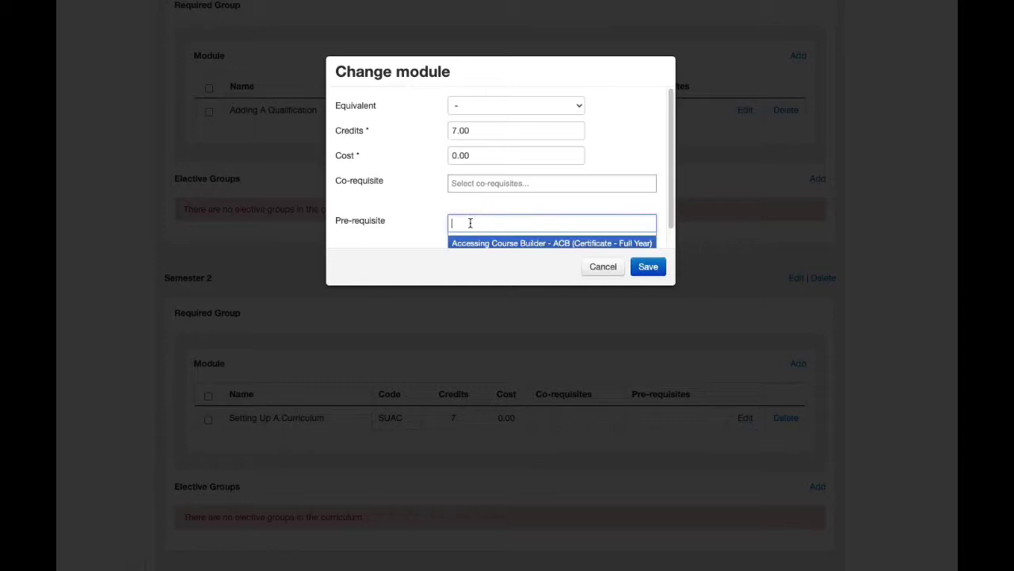
pyautogui.scroll(-1, 523, 230)
pyautogui.click(519, 240)
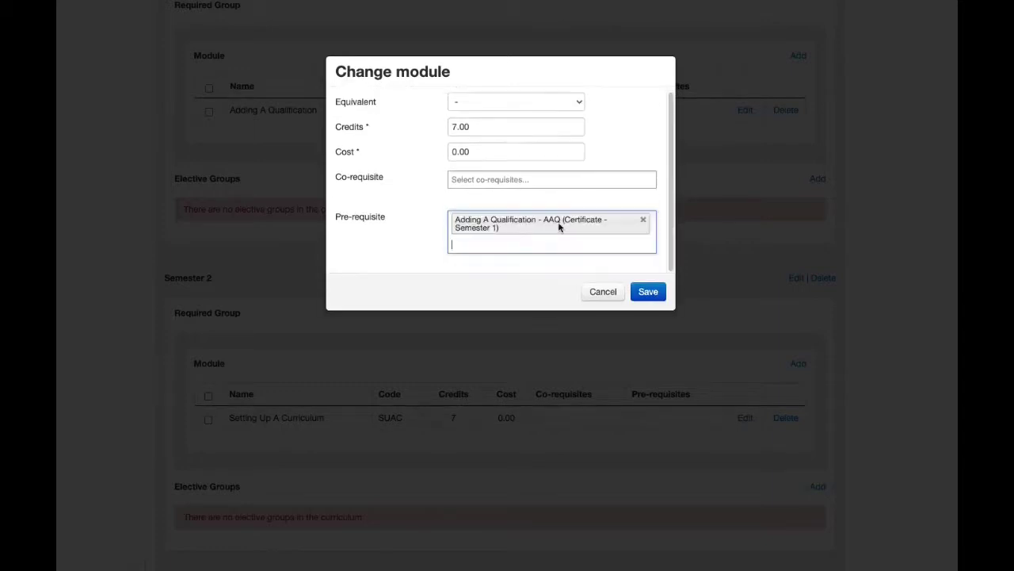
pyautogui.click(649, 291)
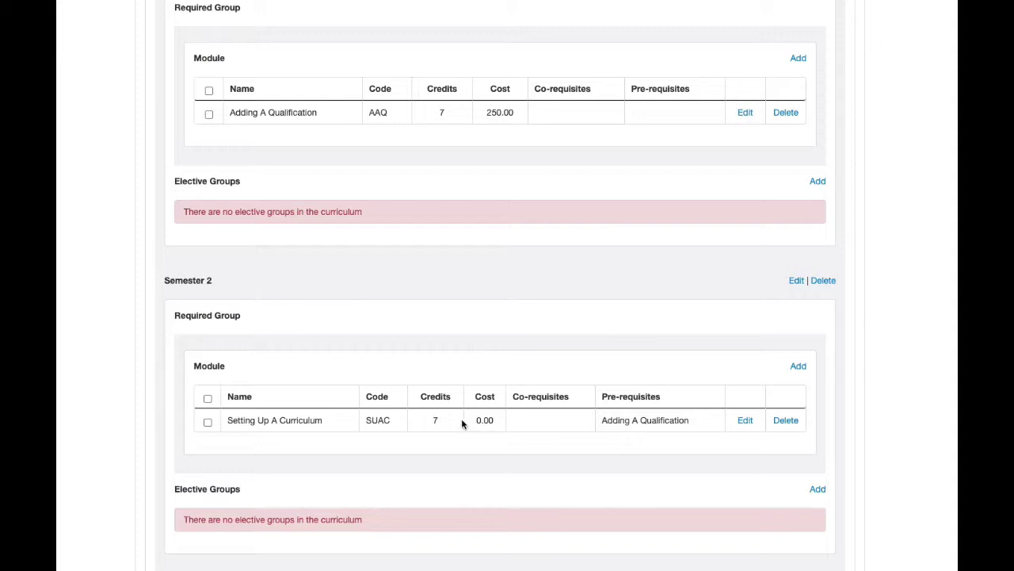
# Step: Change Setting Up A Curriculum's cost to 250 and save
pyautogui.click(745, 421)
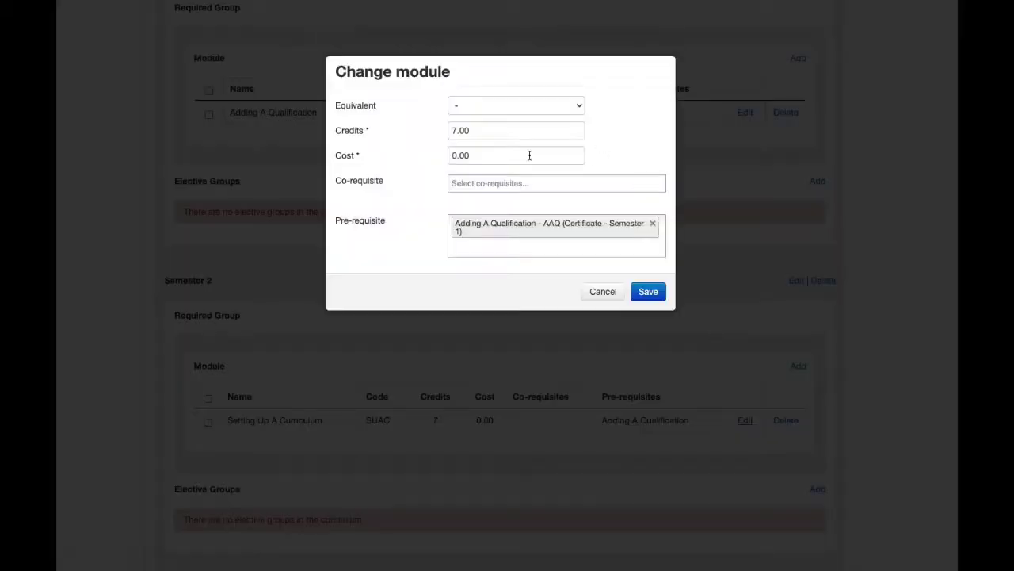
pyautogui.moveTo(526, 156); pyautogui.dragTo(425, 153)
pyautogui.click(481, 156)
pyautogui.click(481, 154)
pyautogui.write('2')
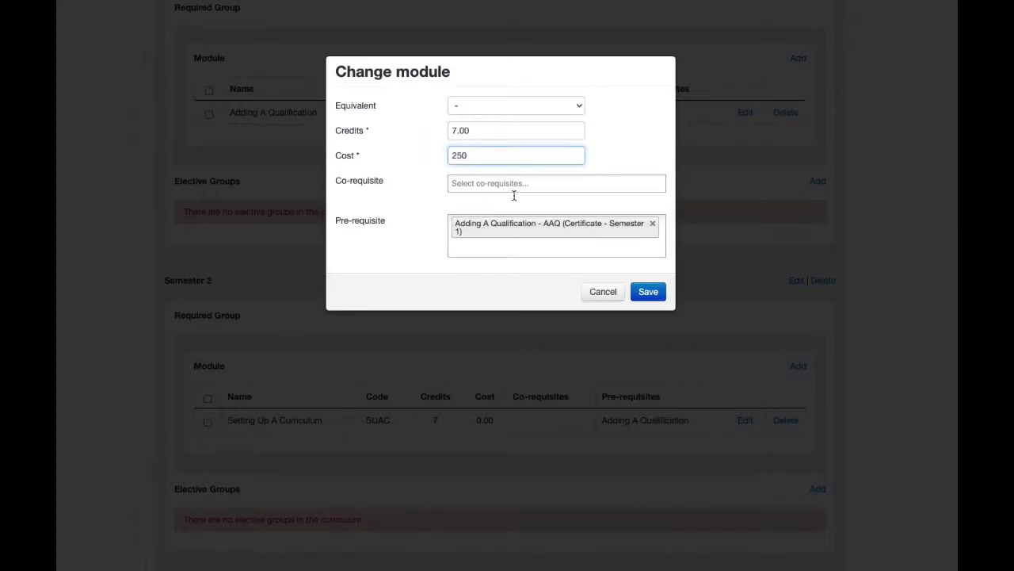
pyautogui.write('50')
pyautogui.click(648, 292)
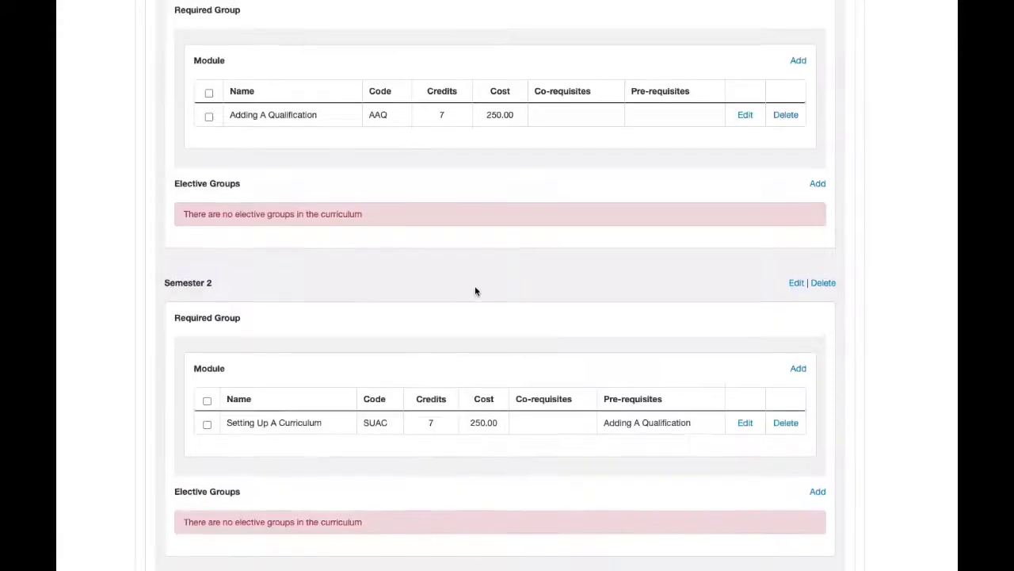
pyautogui.scroll(-5, 475, 291)
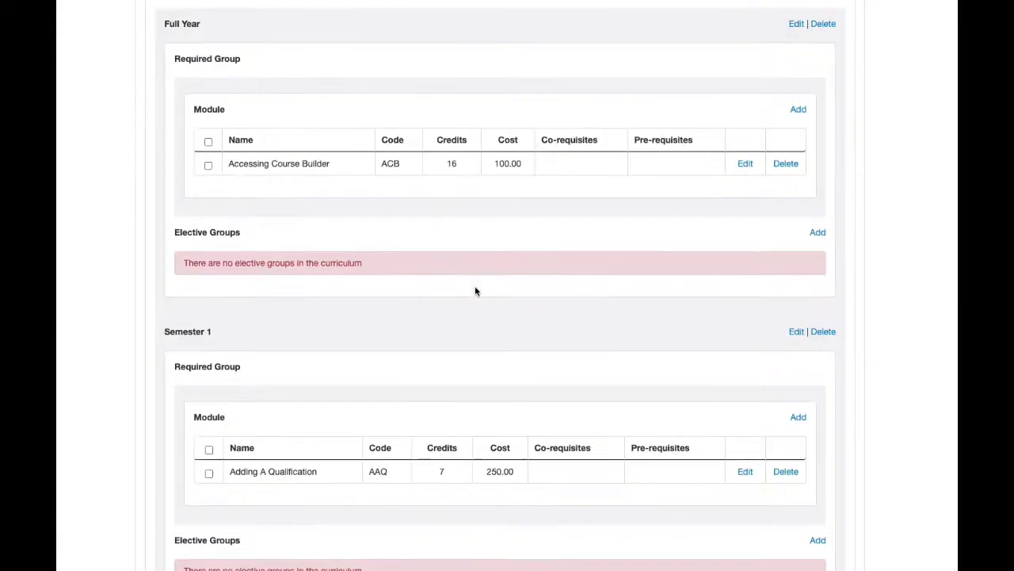
# Step: Edit Accessing Course Builder to change its cost to 500.00 and save
pyautogui.click(745, 164)
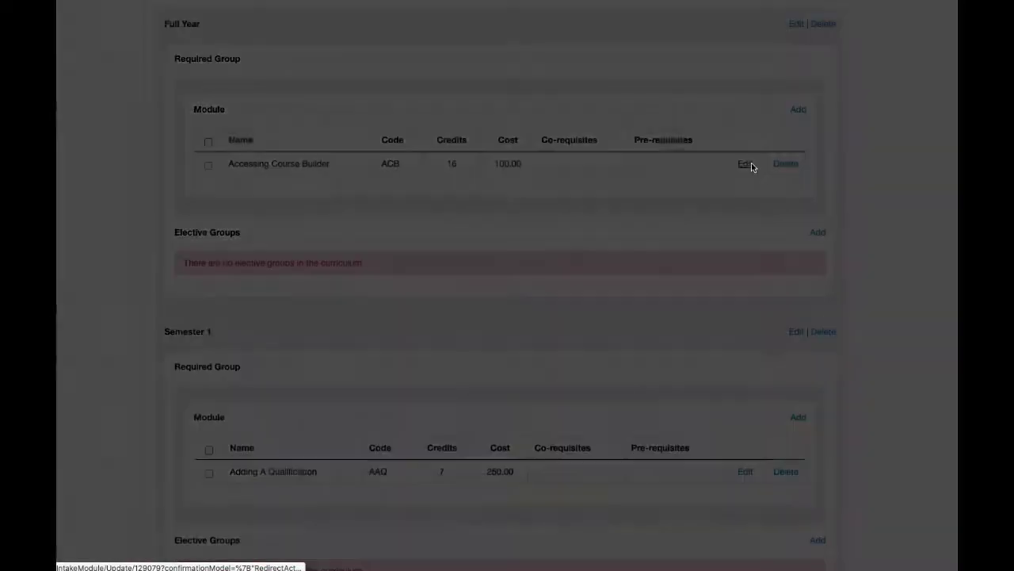
pyautogui.click(449, 155)
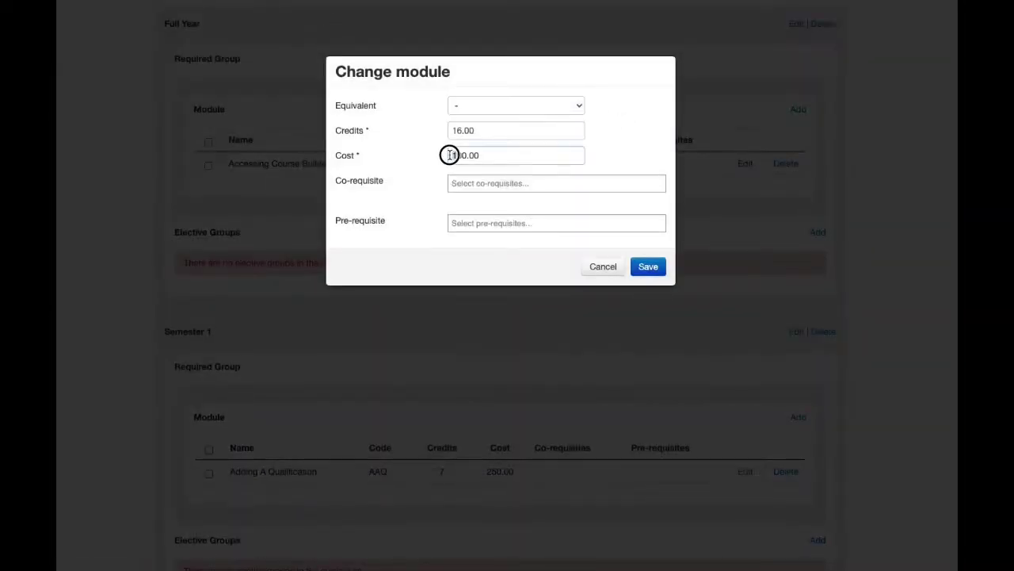
pyautogui.press('Delete')
pyautogui.write('5')
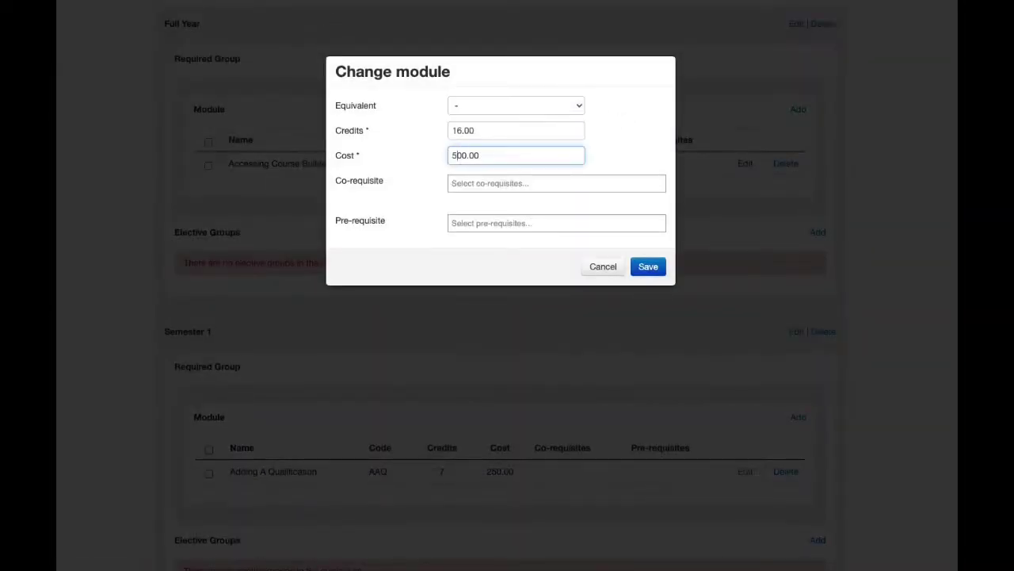
pyautogui.click(650, 267)
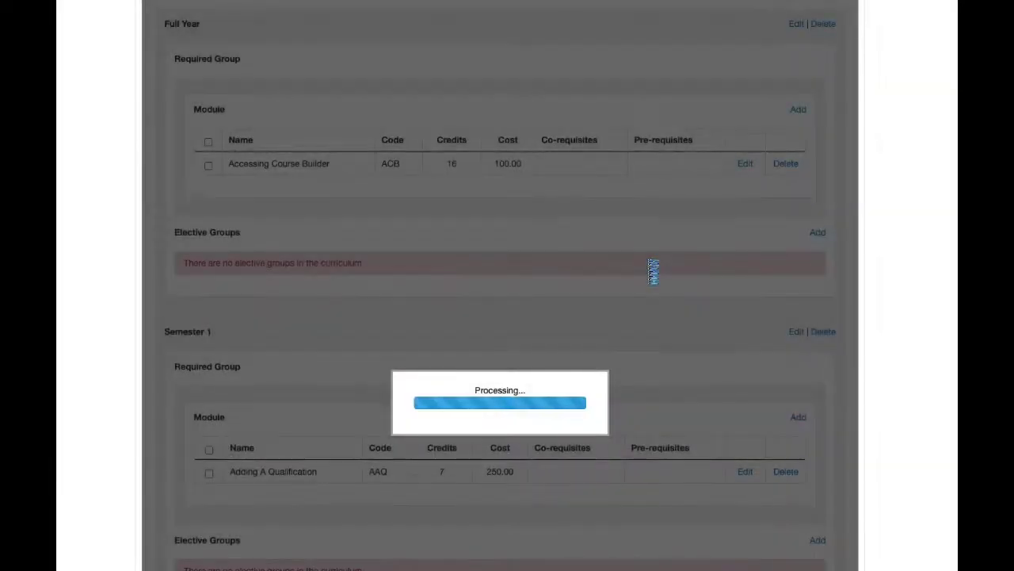
pyautogui.scroll(-5, 648, 266)
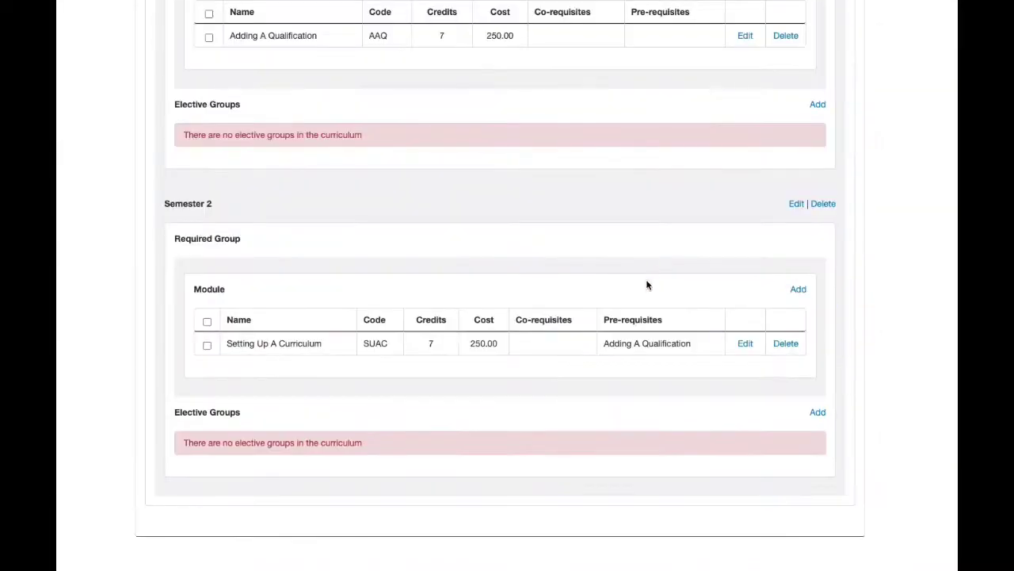
pyautogui.scroll(7, 481, 306)
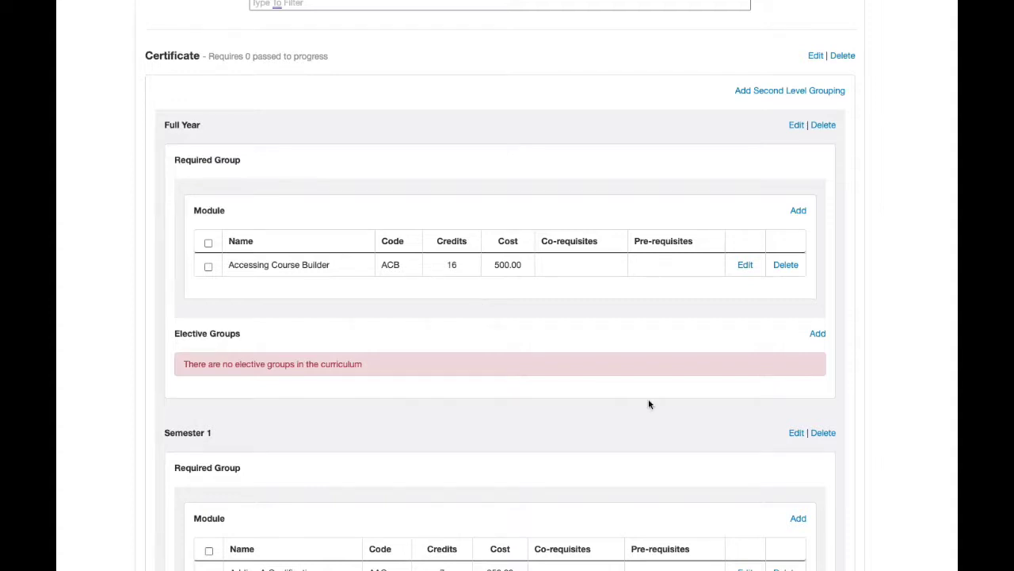
pyautogui.scroll(5, 634, 349)
pyautogui.scroll(-1, 629, 343)
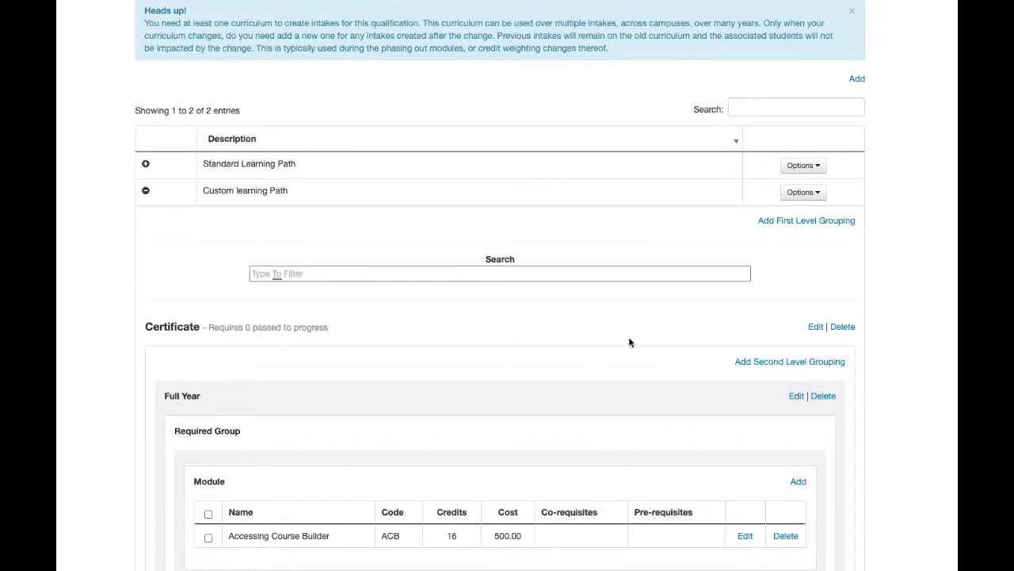
pyautogui.scroll(-3, 629, 342)
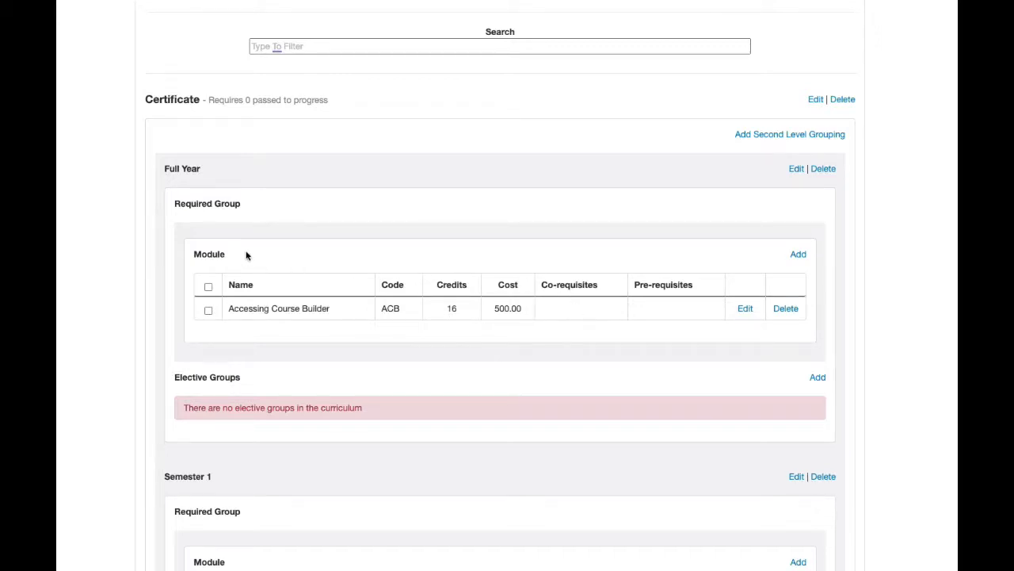
pyautogui.scroll(-3, 240, 305)
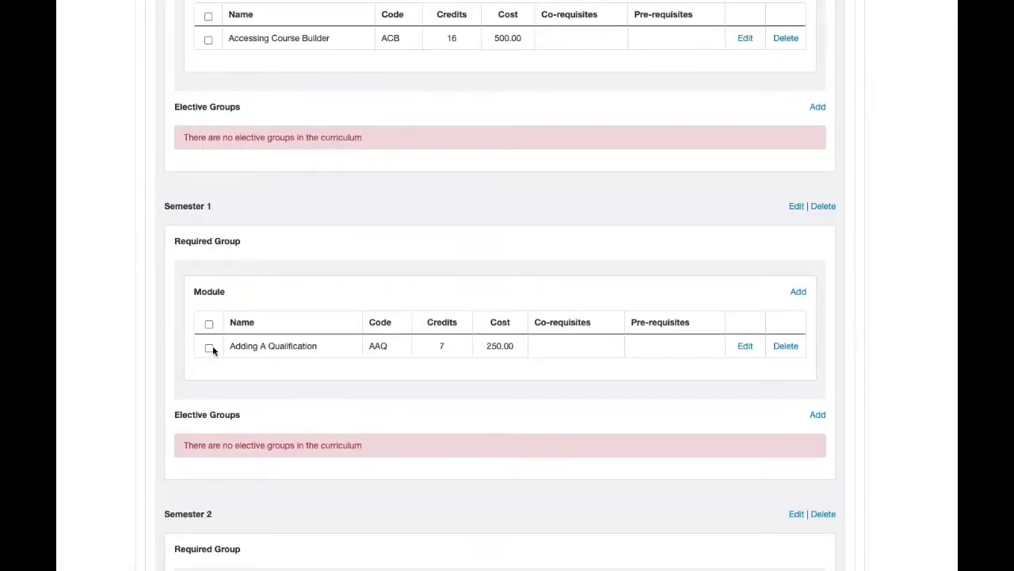
pyautogui.scroll(-3, 289, 325)
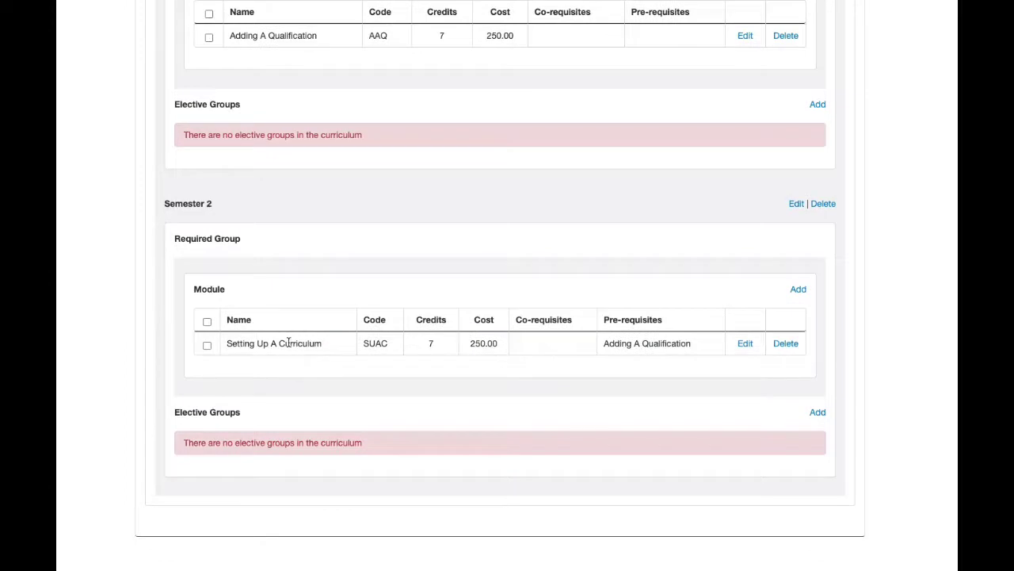
pyautogui.scroll(1, 289, 349)
pyautogui.scroll(1, 268, 288)
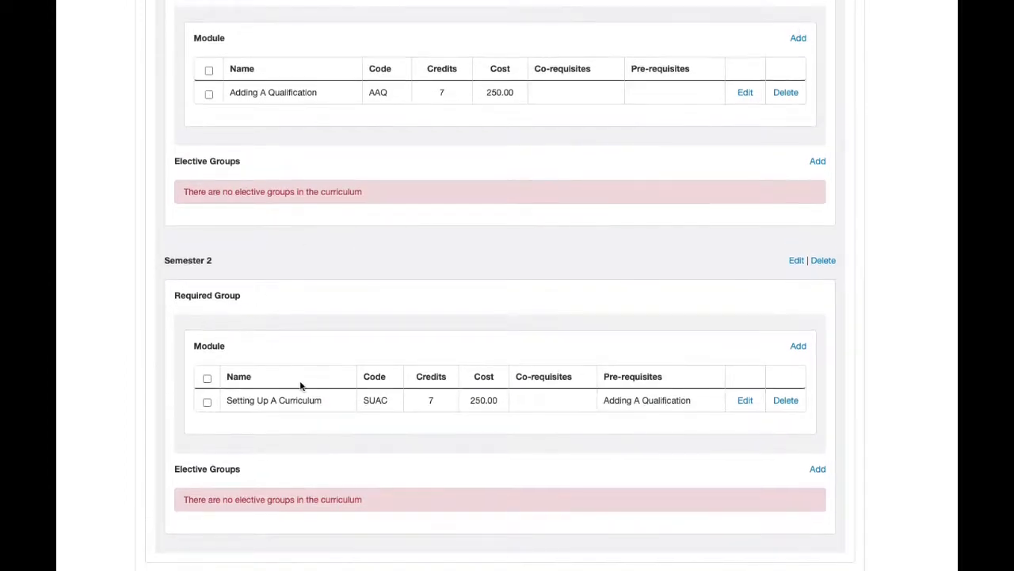
pyautogui.moveTo(323, 400); pyautogui.dragTo(220, 400)
pyautogui.scroll(3, 293, 285)
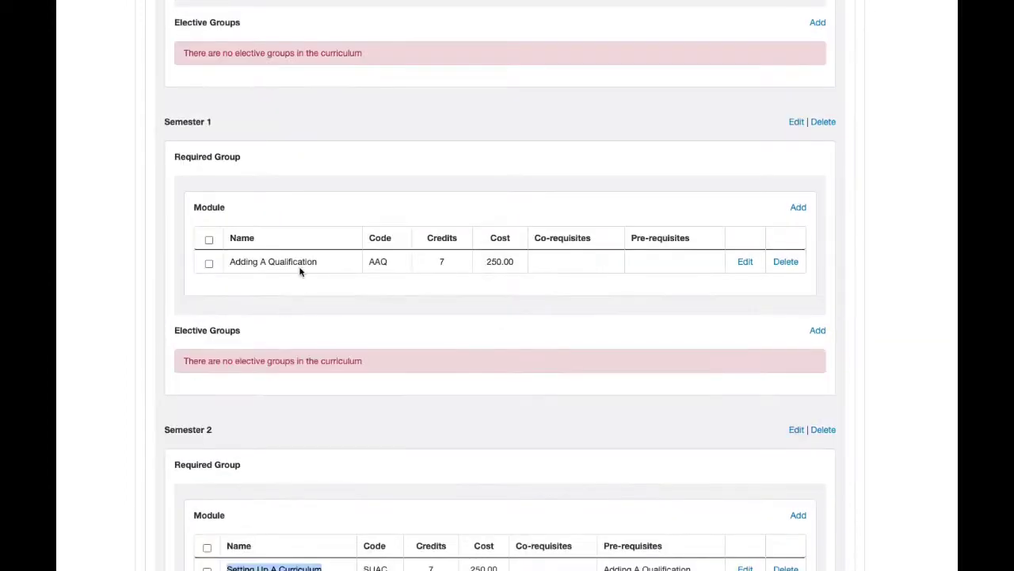
pyautogui.moveTo(317, 262); pyautogui.dragTo(228, 262)
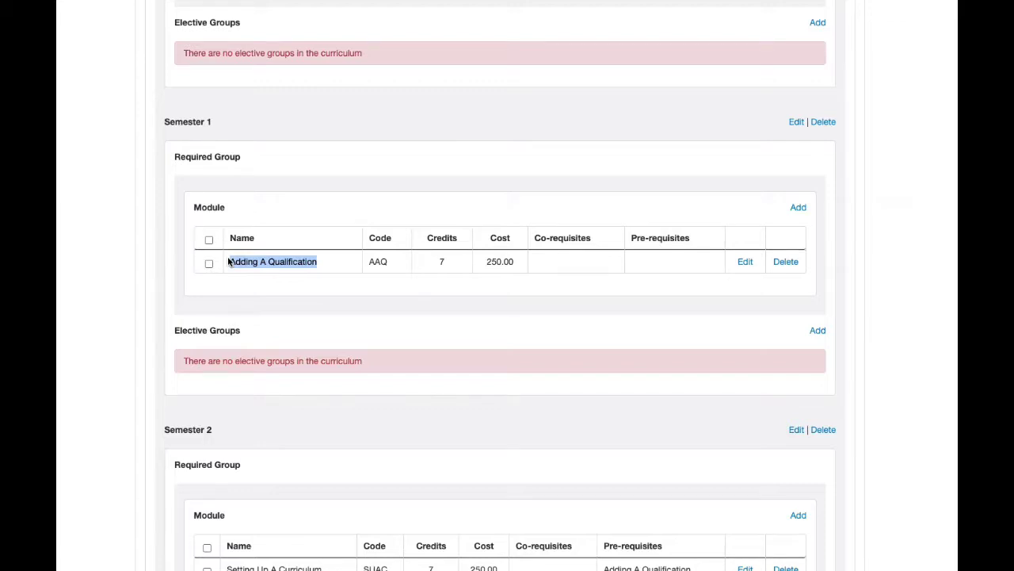
pyautogui.scroll(10, 228, 262)
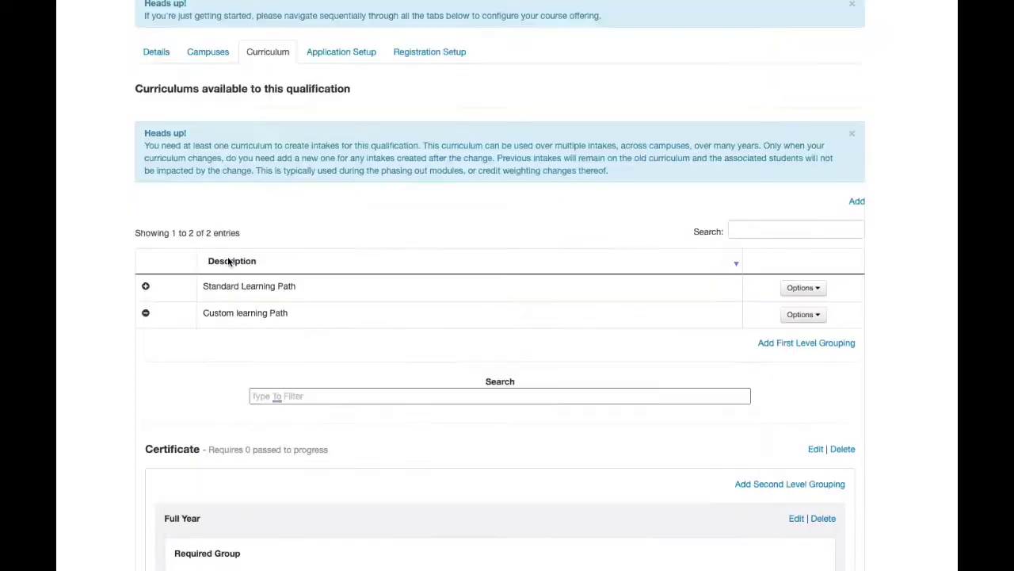
# Step: Collapse the Custom learning Path and show the Application Setup intakes, 2020 May and 2020 January
pyautogui.click(145, 313)
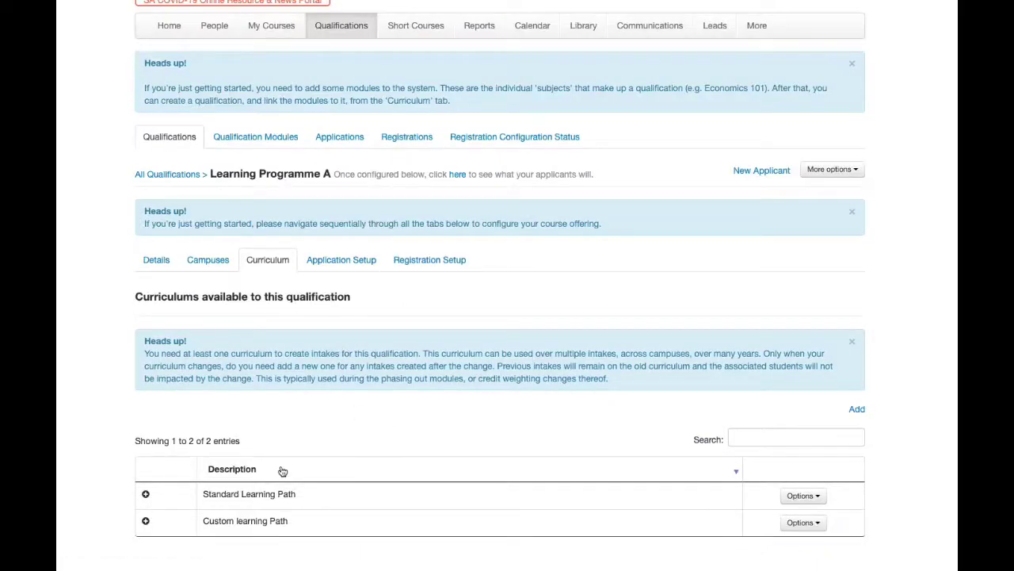
pyautogui.click(363, 259)
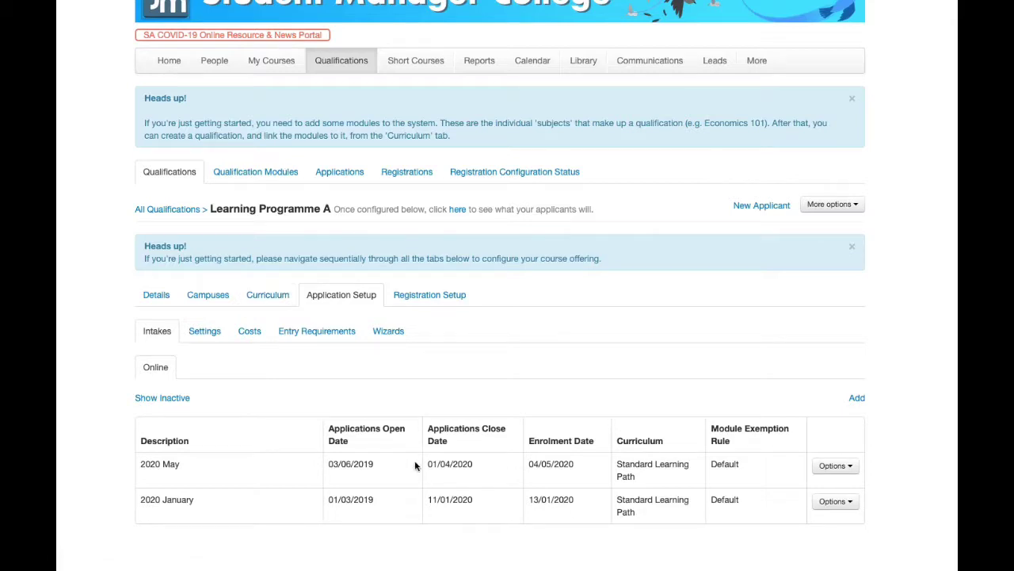
# Step: Start a new intake, entering its name and keeping Standard Learning Path as curriculum
pyautogui.click(856, 398)
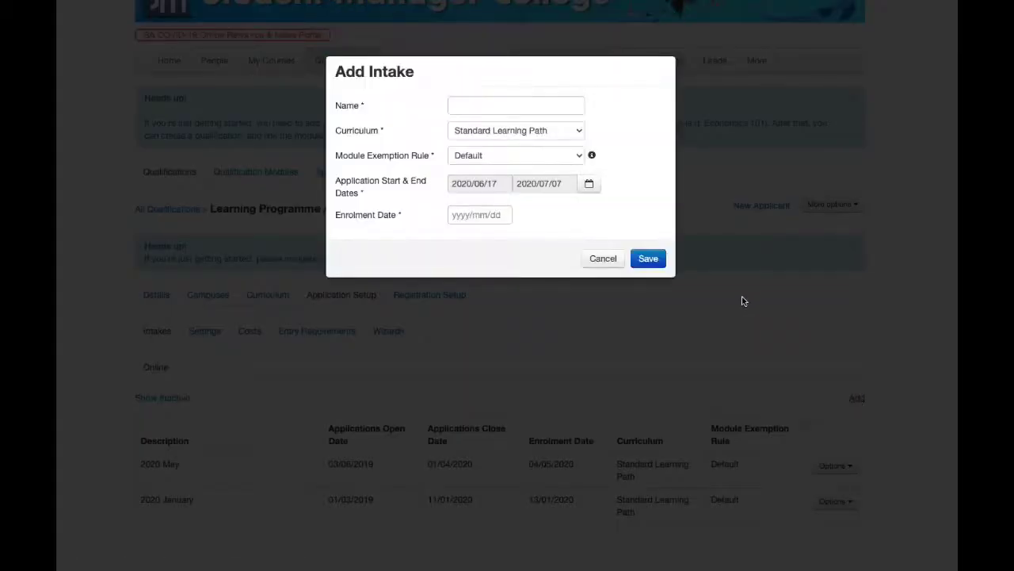
pyautogui.click(485, 109)
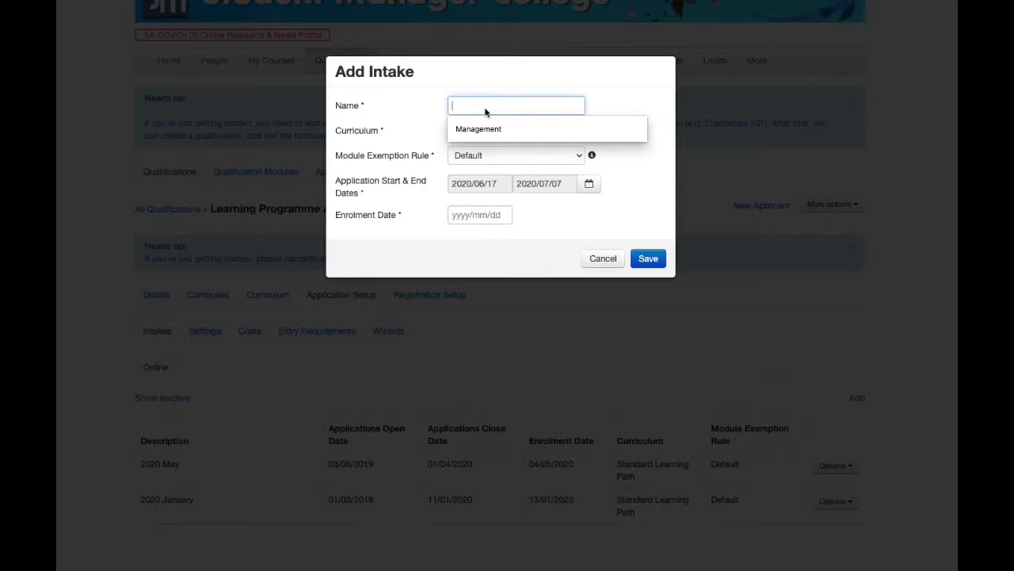
pyautogui.write('June')
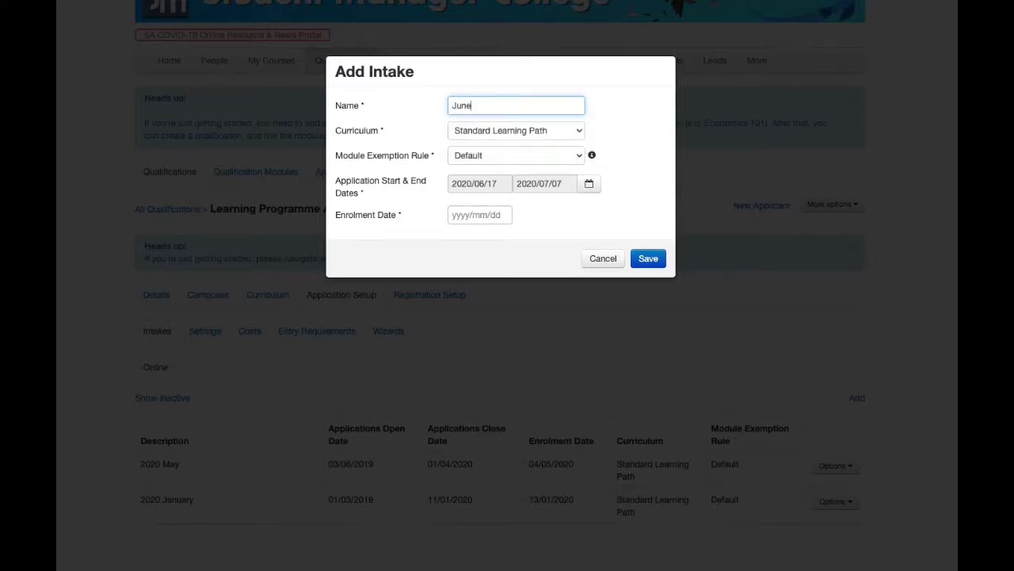
pyautogui.write('2020 Jun')
pyautogui.click(524, 130)
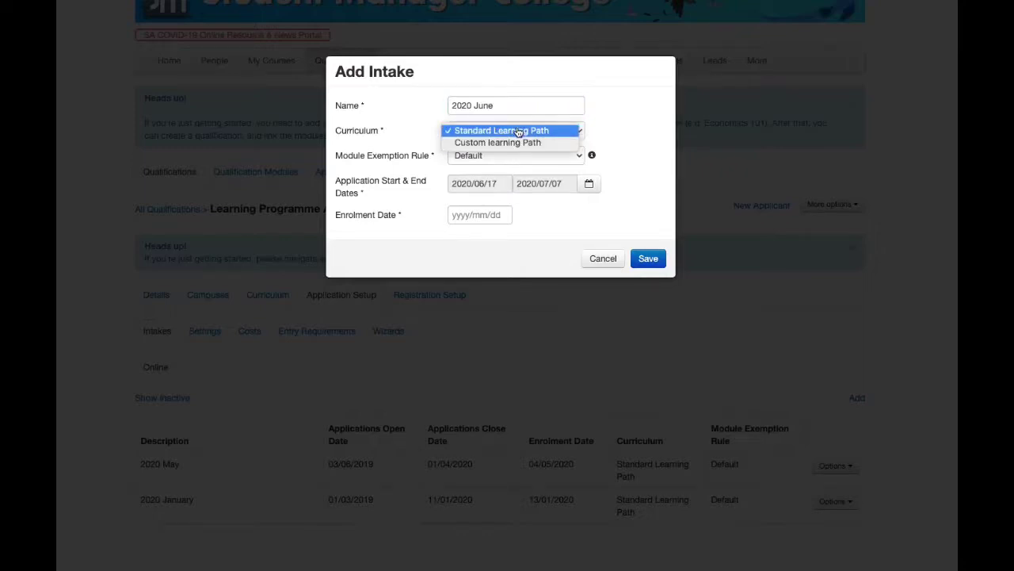
pyautogui.click(635, 119)
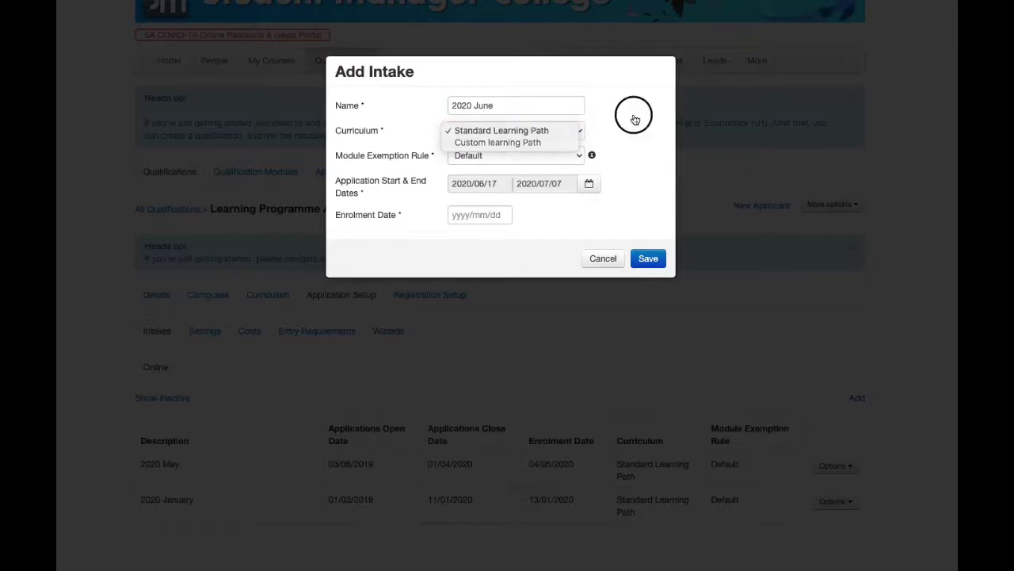
# Step: Set the intake's application period to 1 June 2020 through 30 June 2020
pyautogui.click(589, 183)
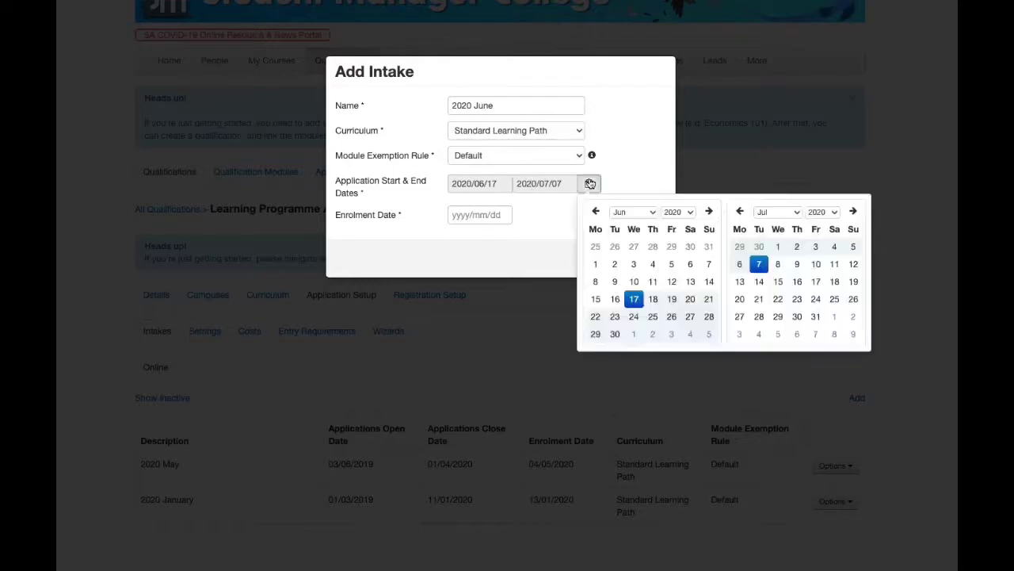
pyautogui.click(651, 212)
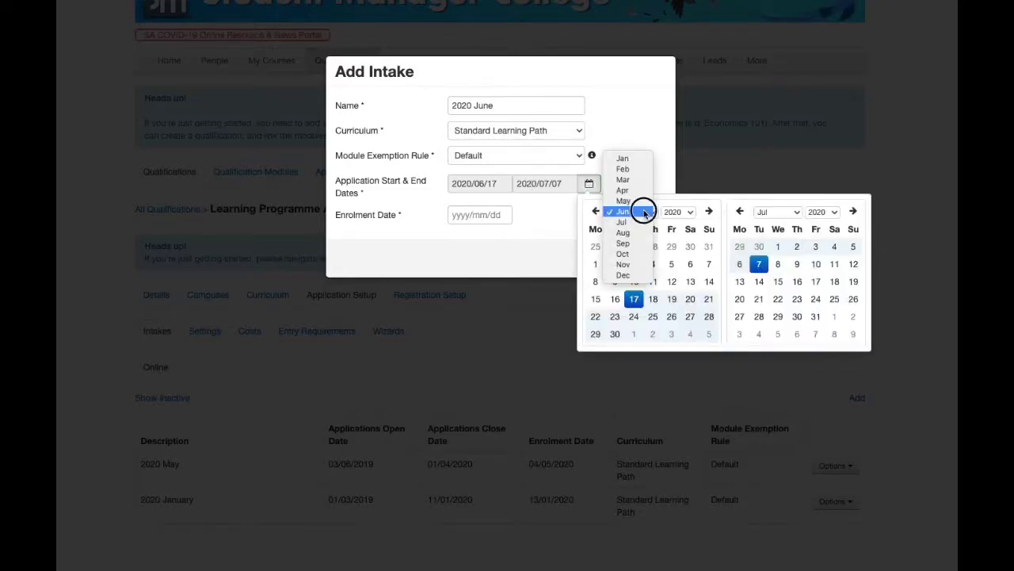
pyautogui.click(643, 212)
pyautogui.click(596, 264)
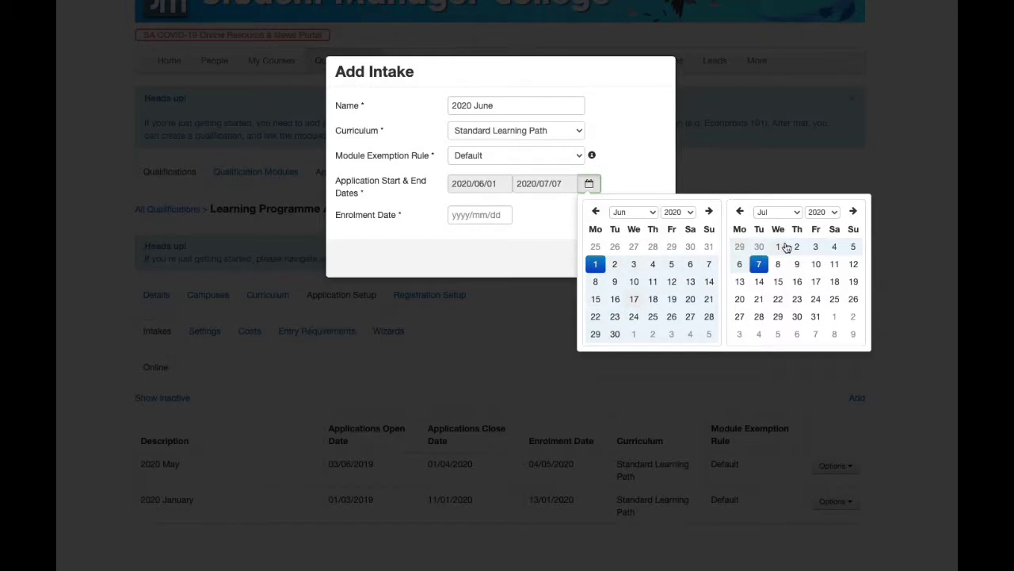
pyautogui.click(798, 211)
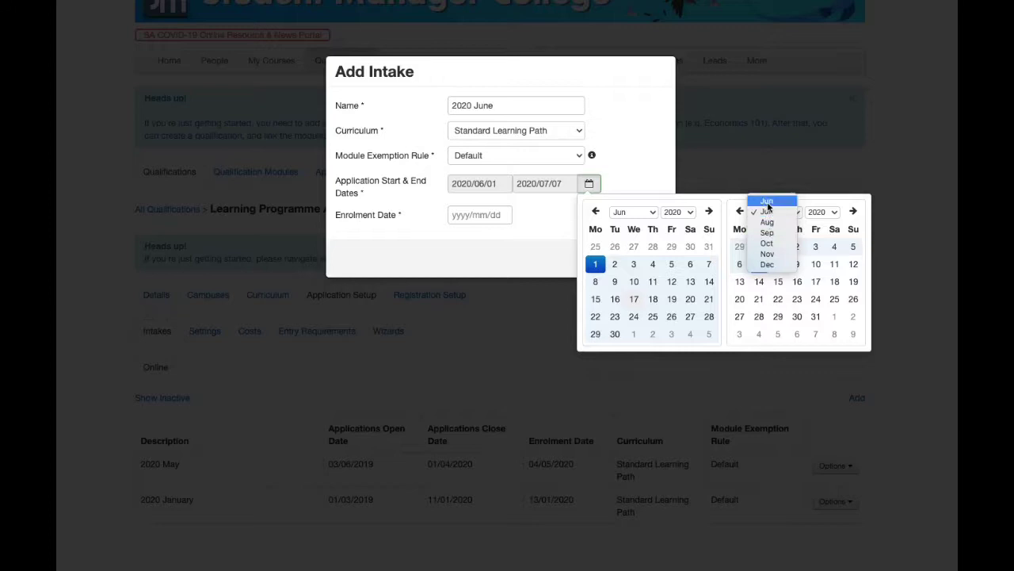
pyautogui.click(765, 211)
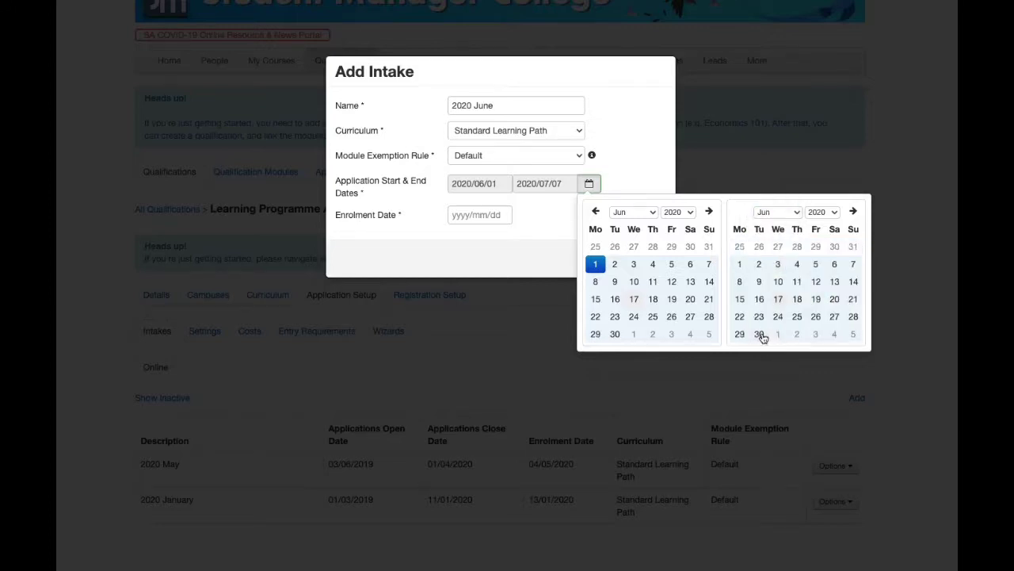
pyautogui.click(759, 334)
pyautogui.click(642, 159)
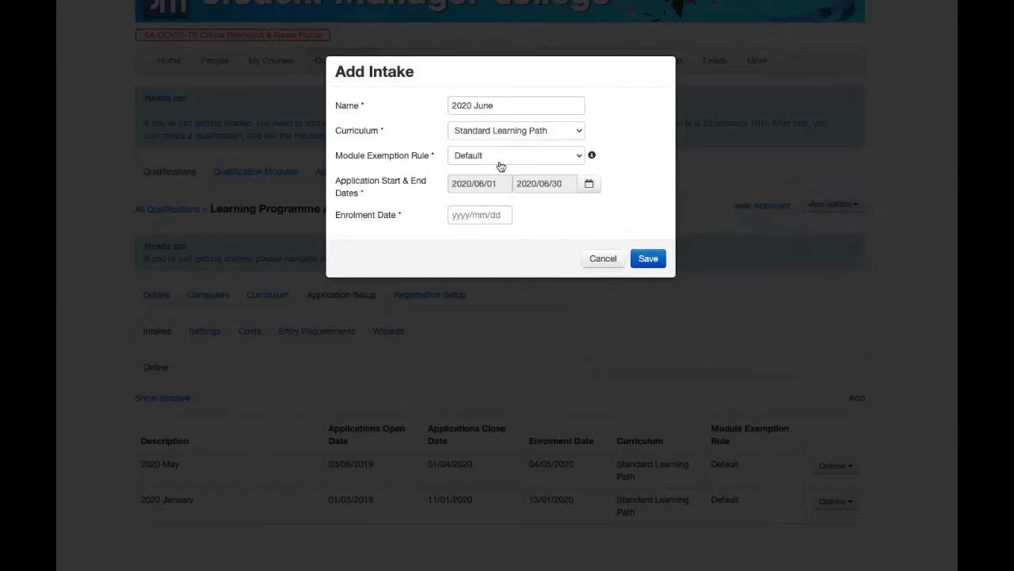
# Step: Set enrolment to 1 July 2020, rename the intake '2020 July', and save it
pyautogui.click(476, 214)
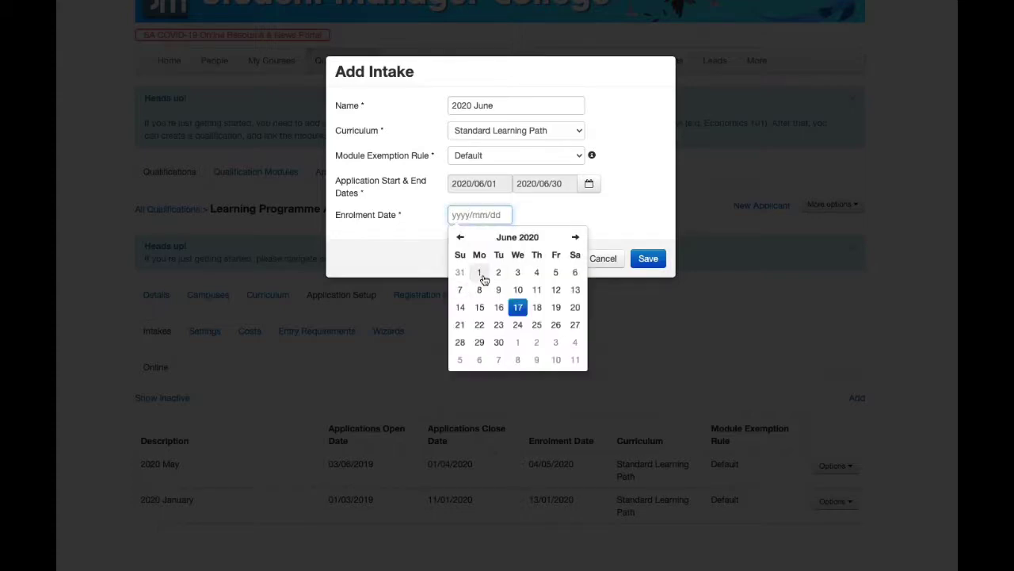
pyautogui.click(517, 342)
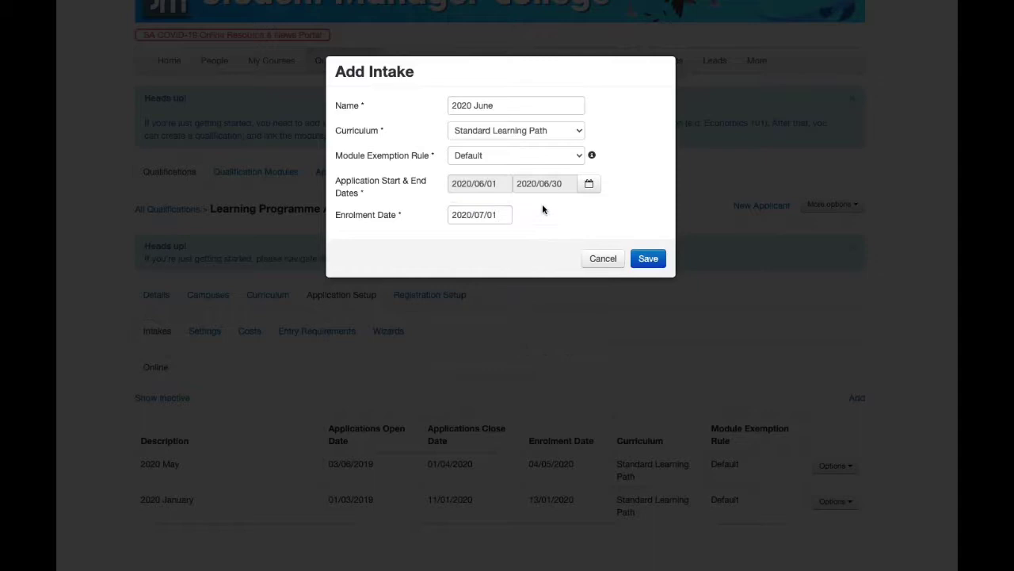
pyautogui.doubleClick(482, 105)
pyautogui.write('July')
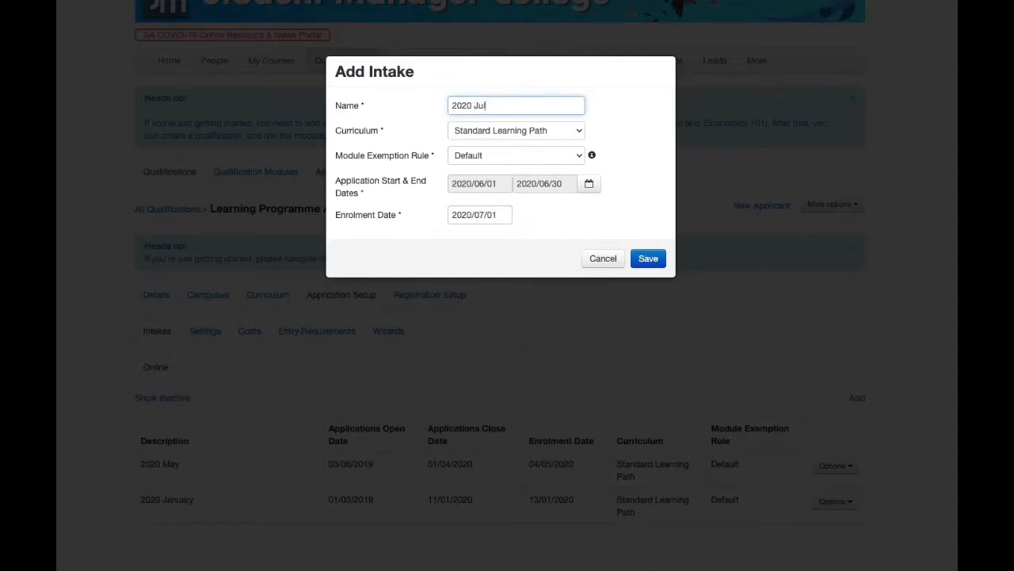
pyautogui.click(504, 214)
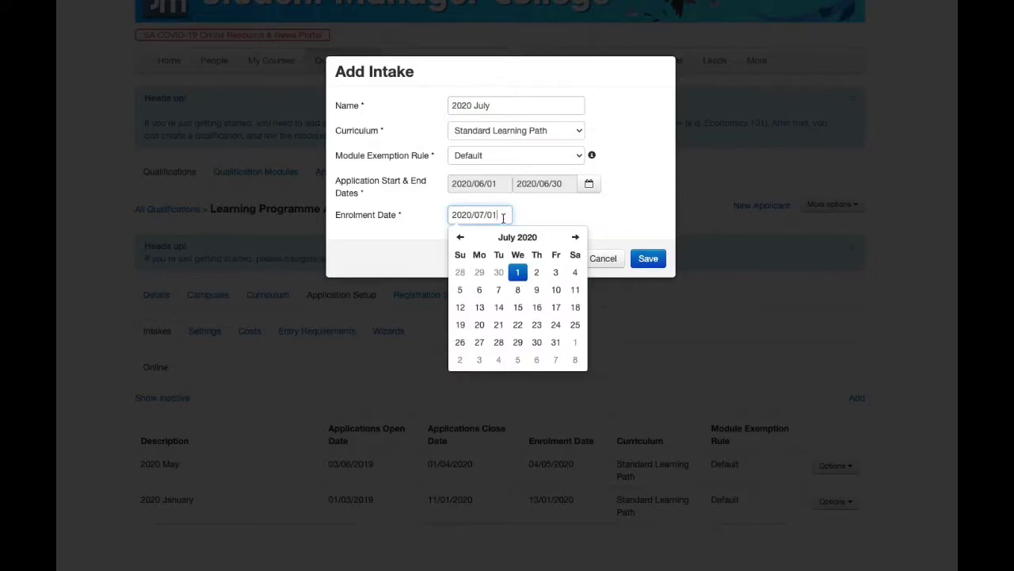
pyautogui.click(646, 198)
pyautogui.click(648, 260)
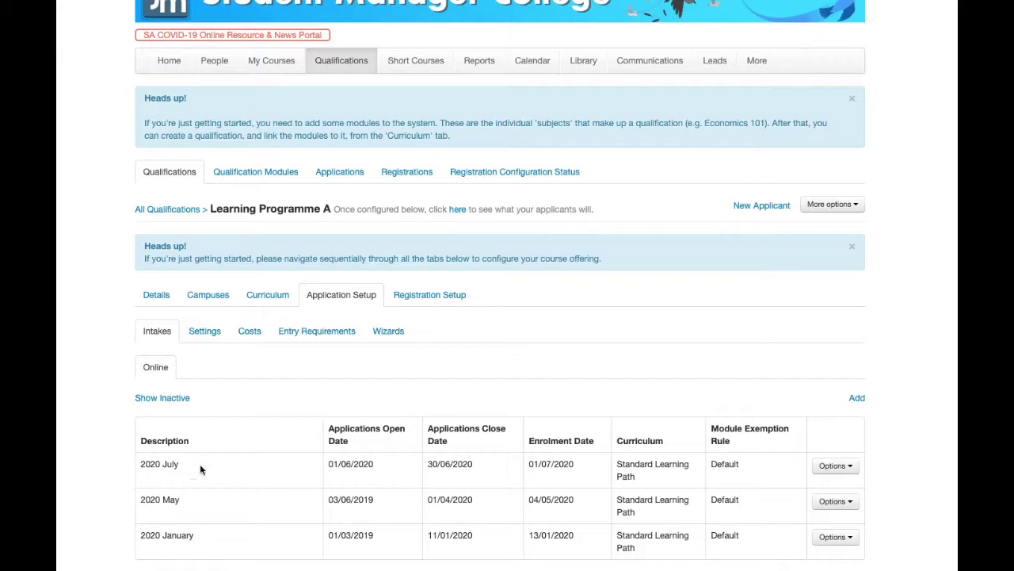
# Step: Switch to the Settings sub-tab under Application Setup for Learning Programme A
pyautogui.moveTo(200, 470); pyautogui.dragTo(113, 453)
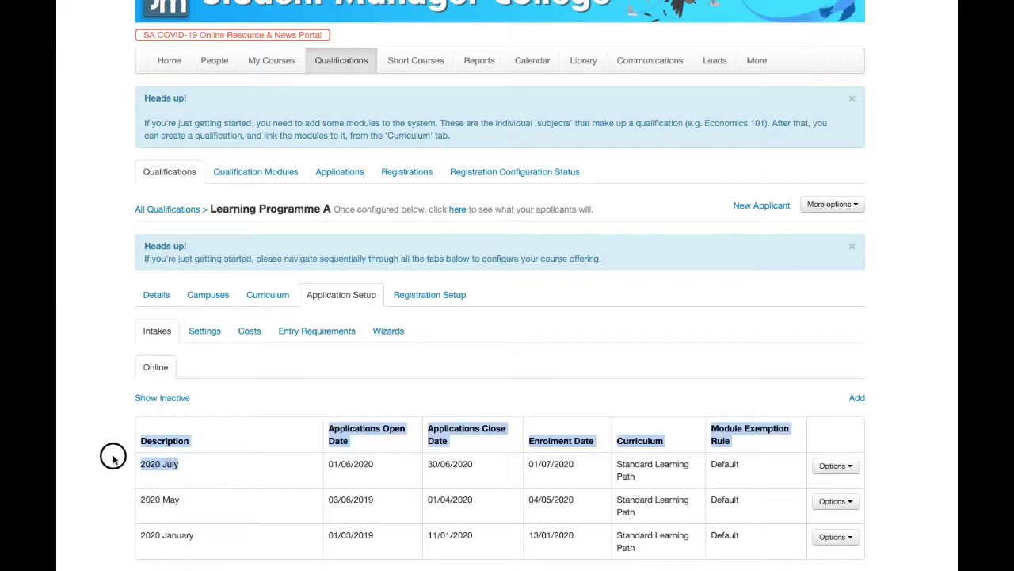
pyautogui.click(206, 330)
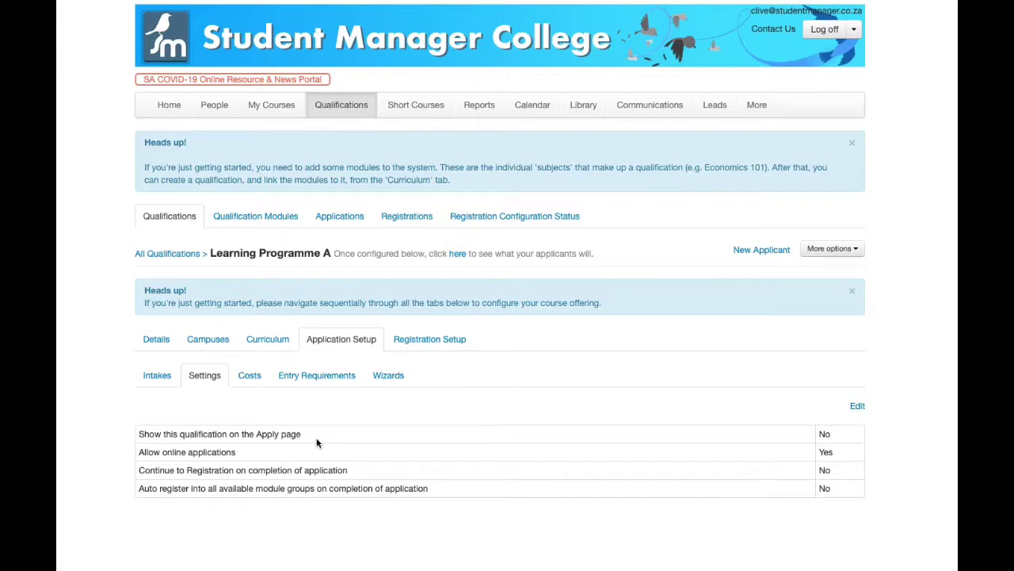
# Step: Enable 'Show on Apply page', save, and view the costs: Admin Fee 5, Deposit 50
pyautogui.click(856, 407)
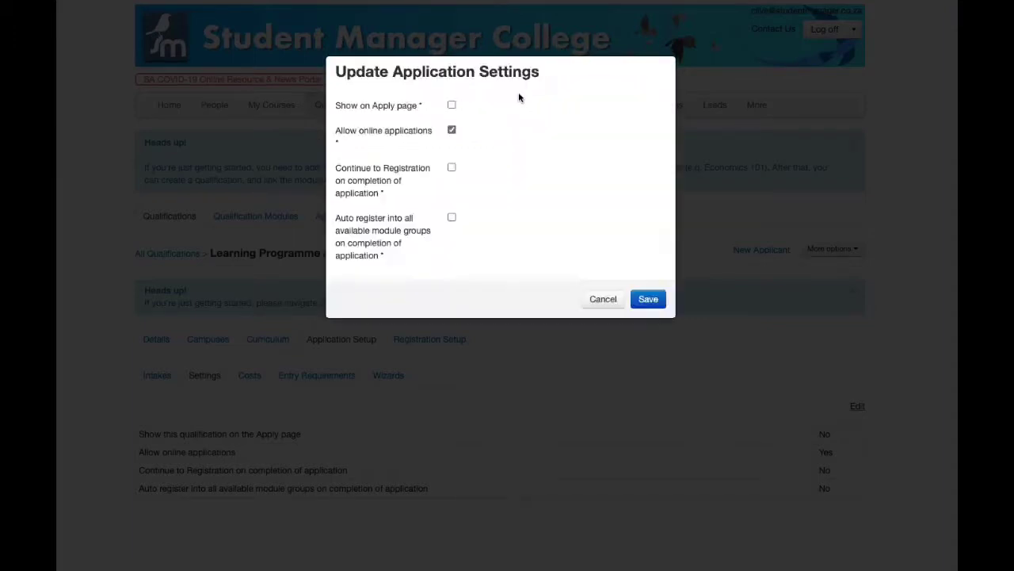
pyautogui.click(452, 106)
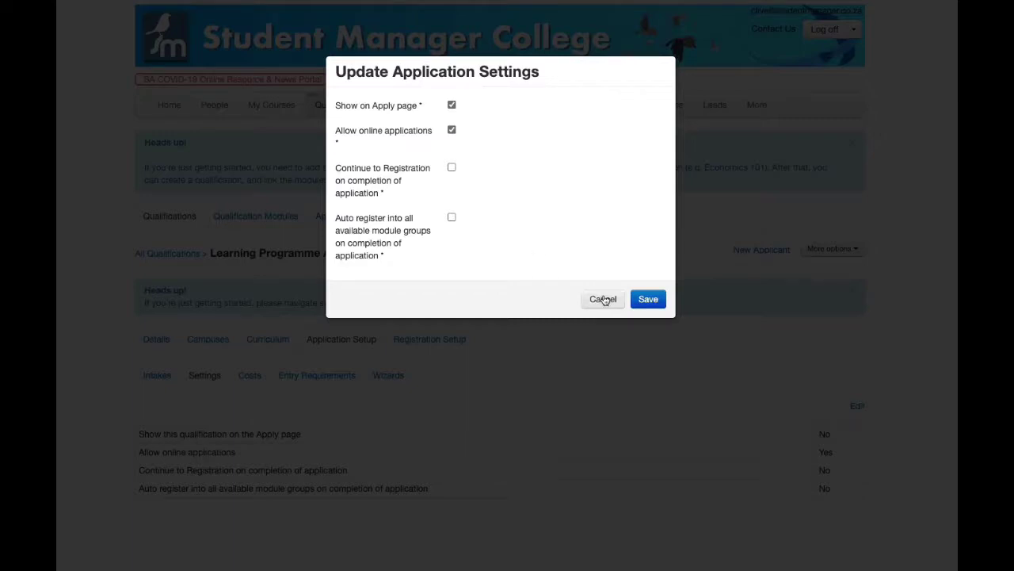
pyautogui.click(649, 303)
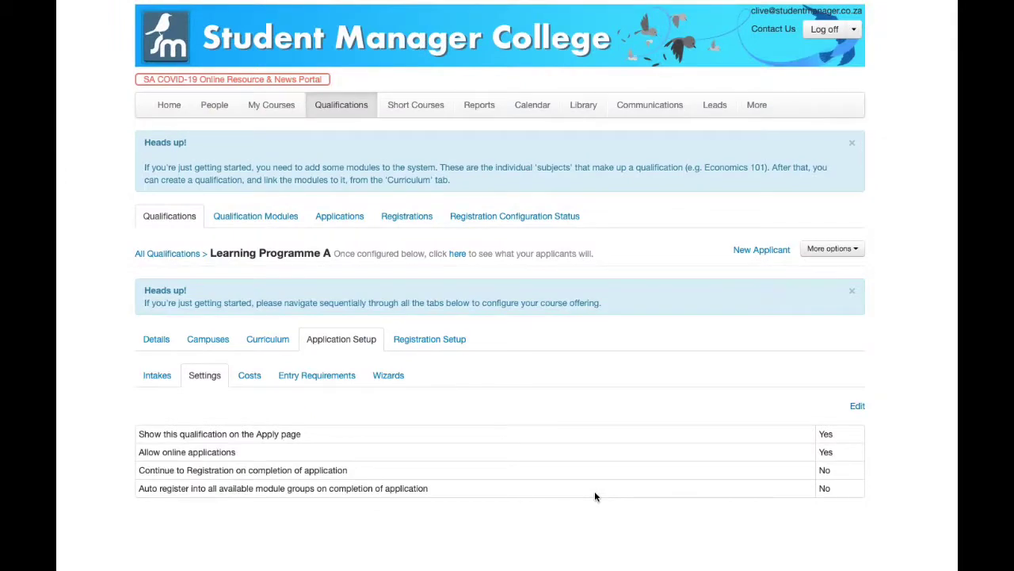
pyautogui.click(249, 376)
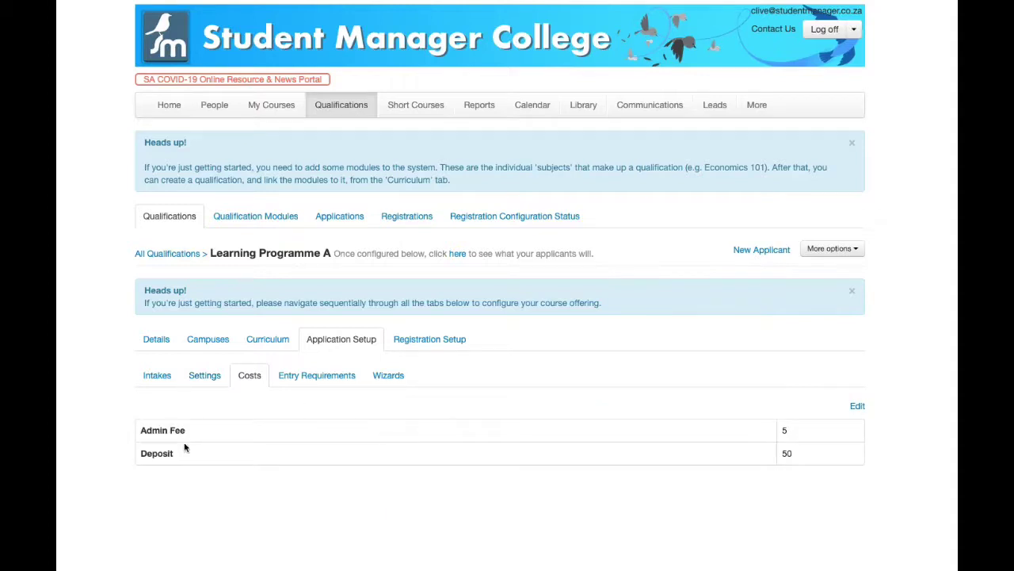
# Step: Switch to the Entry Requirements sub-tab, which shows no requirements specified
pyautogui.moveTo(142, 431); pyautogui.dragTo(135, 453)
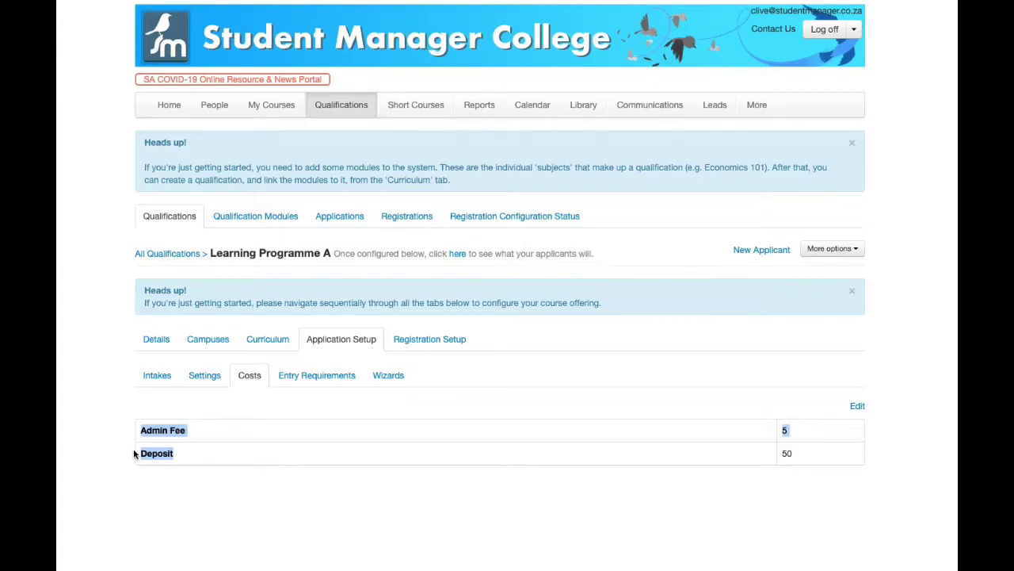
pyautogui.click(333, 374)
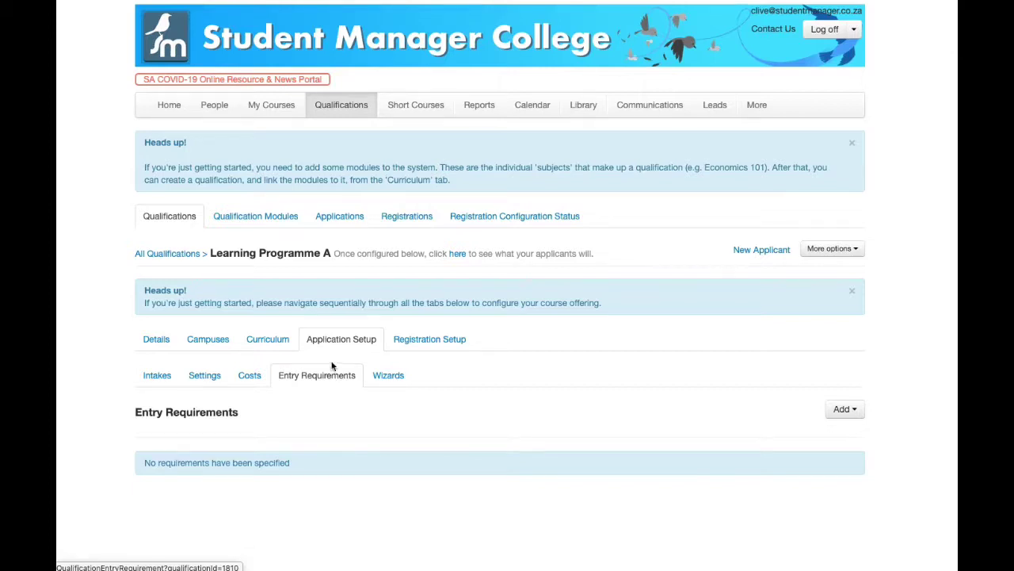
# Step: Open the Wizards sub-tab and expand the Wizard Versions list, showing the inactive 2019 Standard Data wizard
pyautogui.click(389, 377)
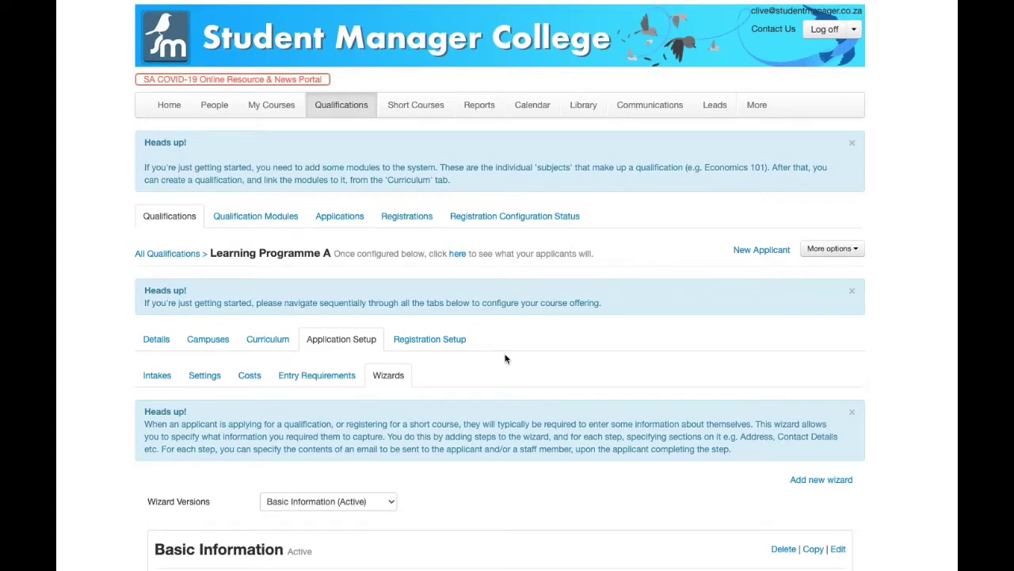
pyautogui.scroll(-3, 497, 361)
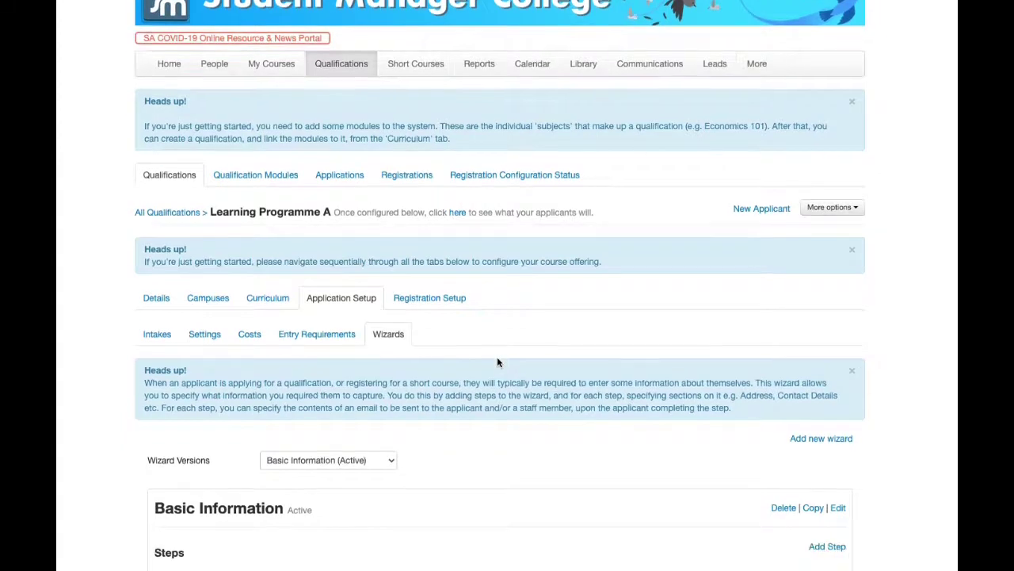
pyautogui.click(393, 372)
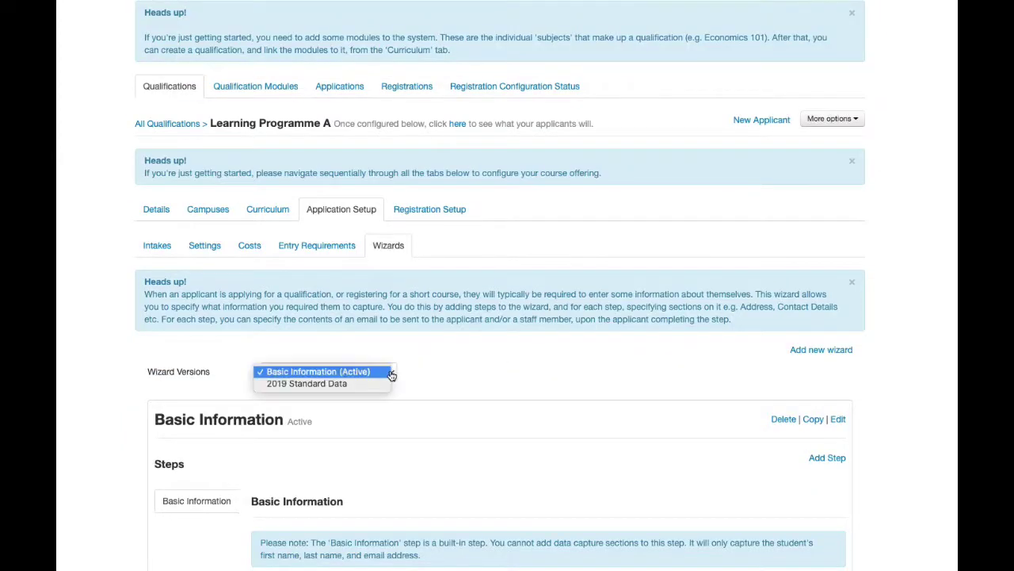
pyautogui.click(349, 389)
pyautogui.click(351, 374)
# Step: Switch to the 2019 Standard Data wizard, then back to Basic Information
pyautogui.click(350, 386)
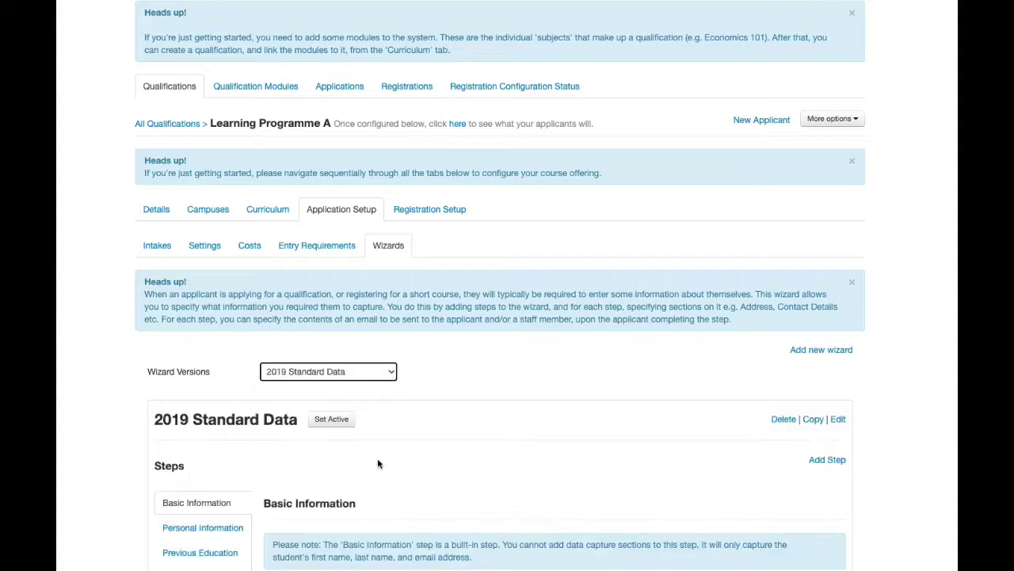
pyautogui.click(372, 375)
pyautogui.click(387, 358)
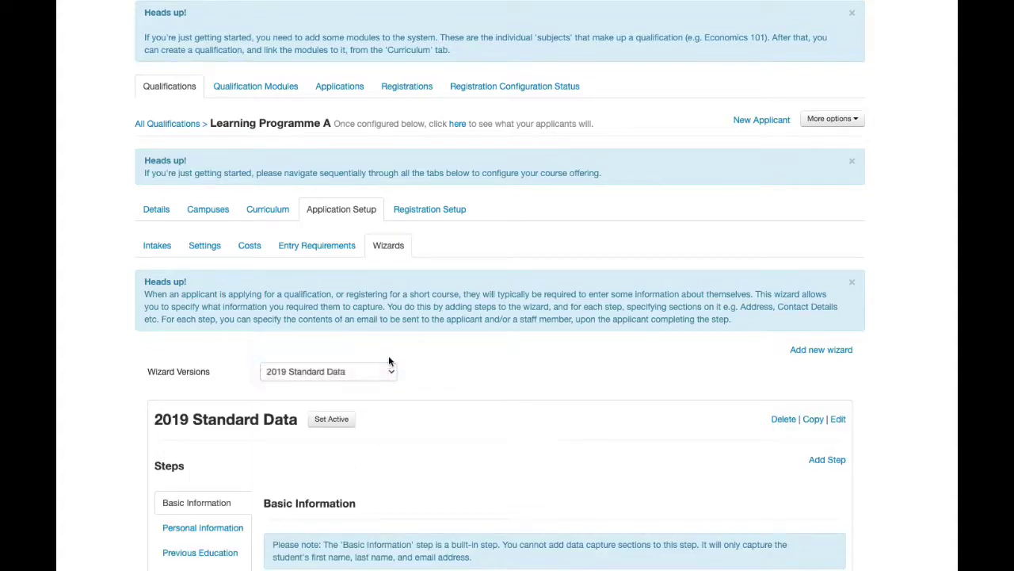
# Step: Create a new wizard named 'demo' and save it
pyautogui.click(810, 349)
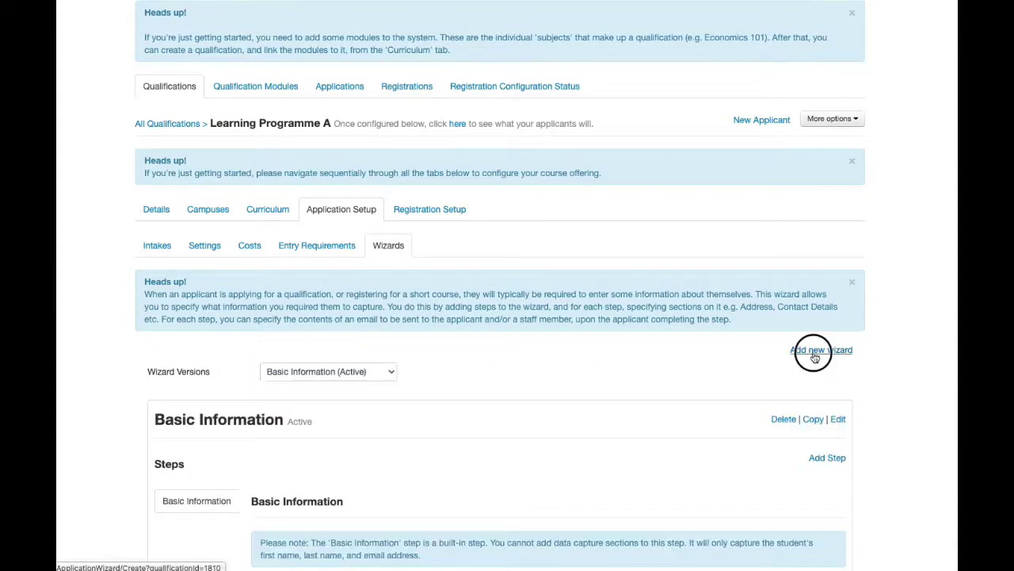
pyautogui.click(494, 104)
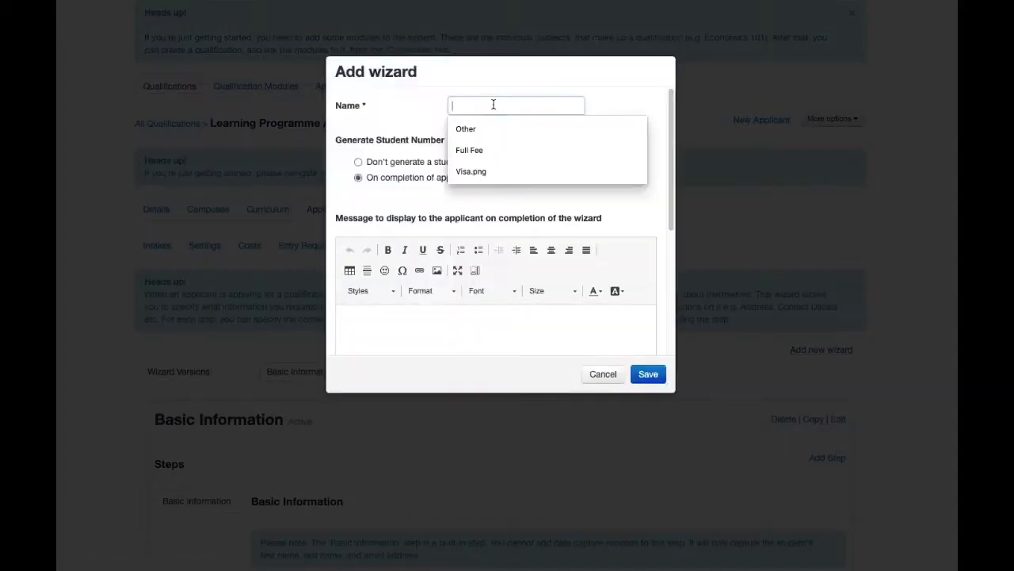
pyautogui.write('demo')
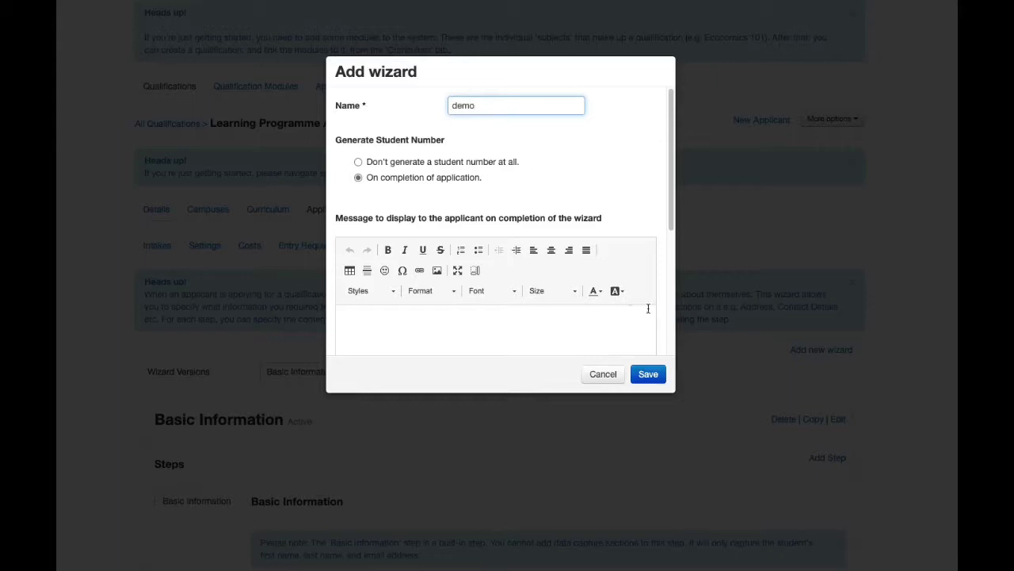
pyautogui.click(648, 374)
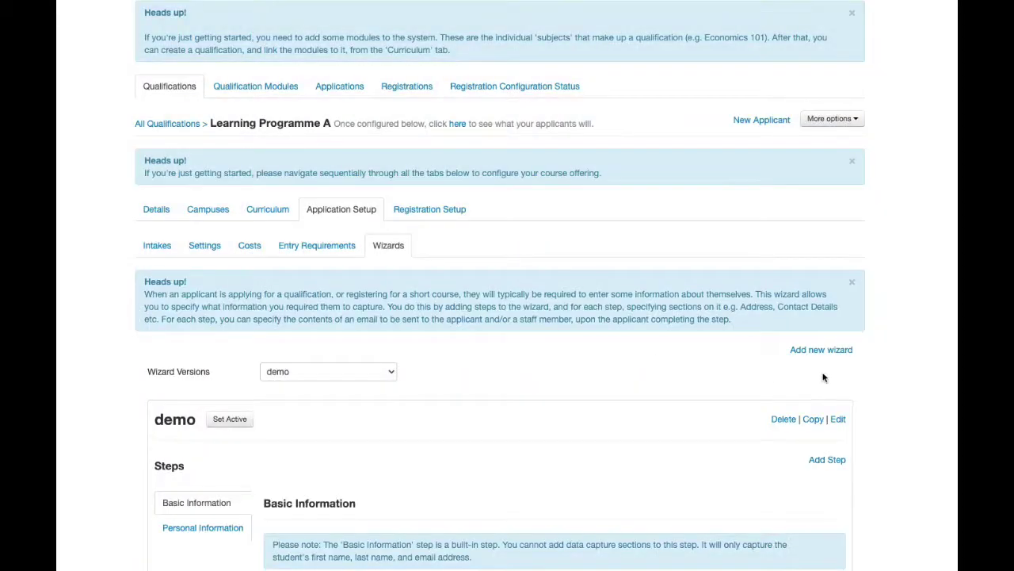
# Step: Review the demo wizard's name and student numbering step, then close its settings unchanged
pyautogui.click(838, 418)
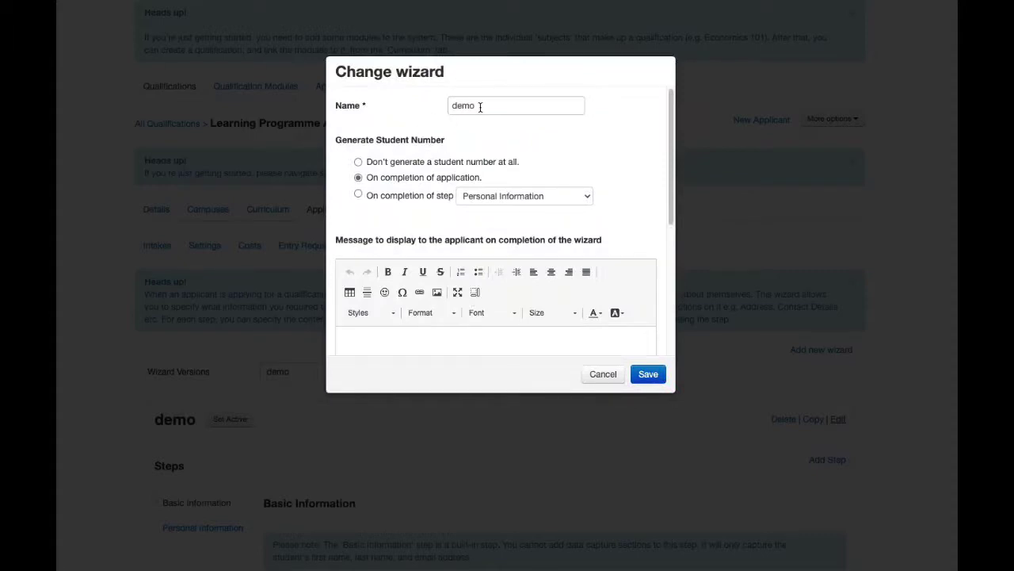
pyautogui.moveTo(480, 104); pyautogui.dragTo(421, 107)
pyautogui.scroll(-5, 430, 107)
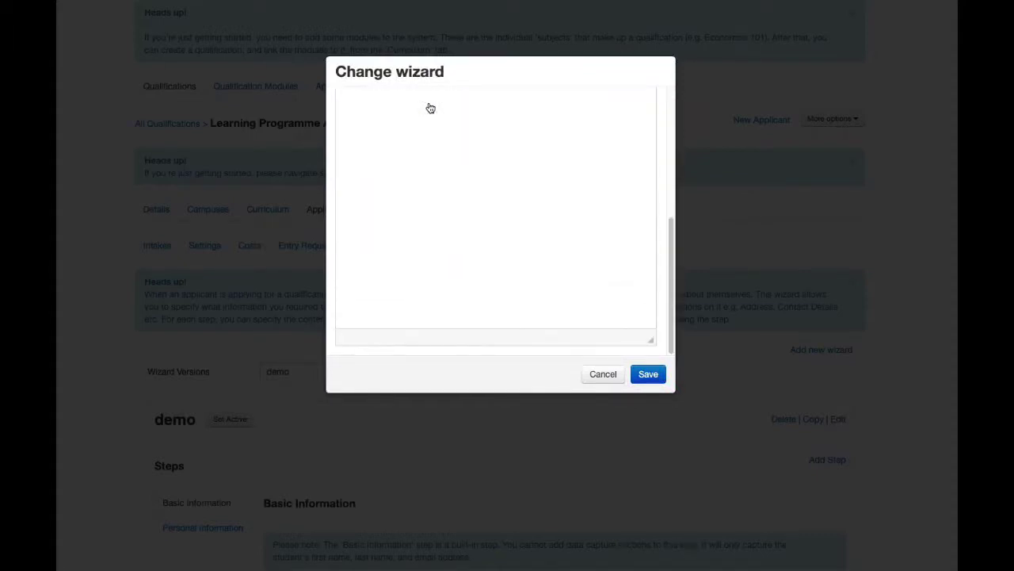
pyautogui.scroll(5, 440, 155)
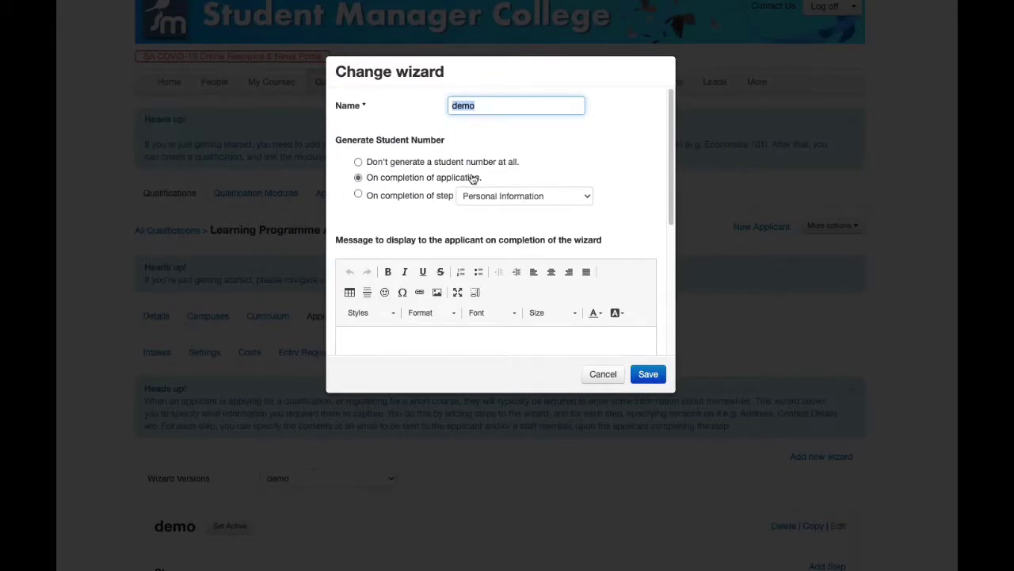
pyautogui.moveTo(481, 179); pyautogui.dragTo(357, 166)
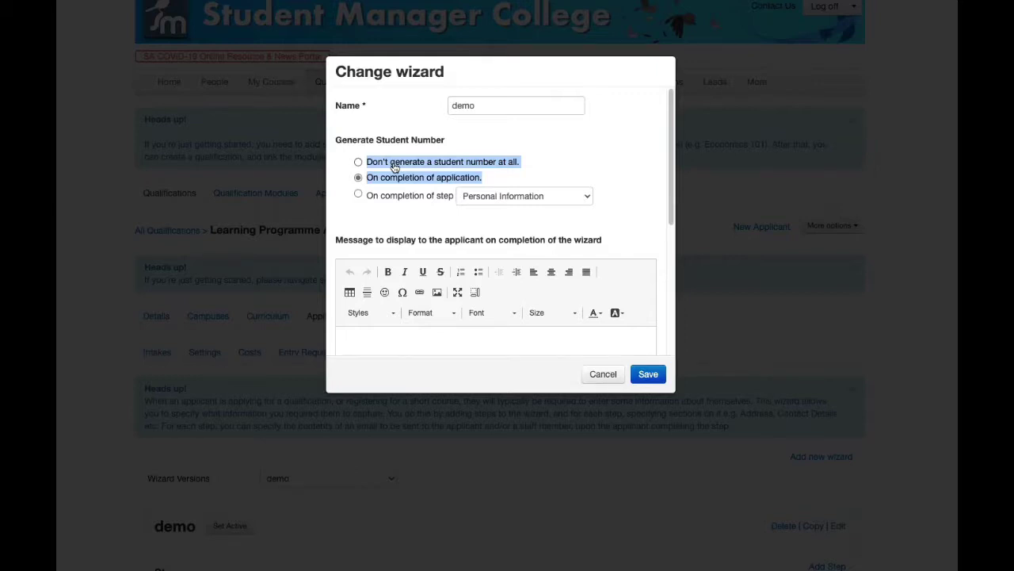
pyautogui.click(480, 196)
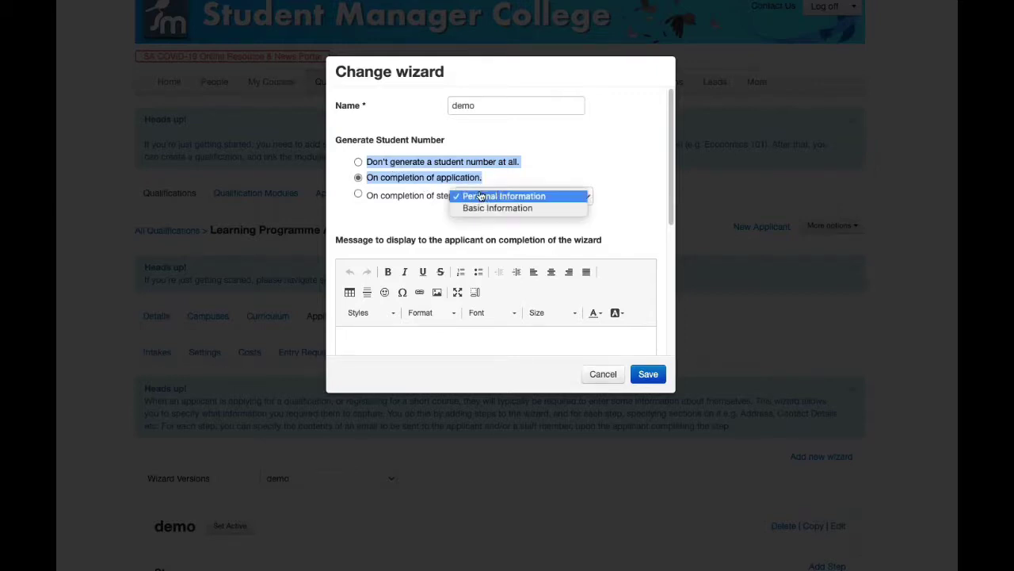
pyautogui.click(546, 156)
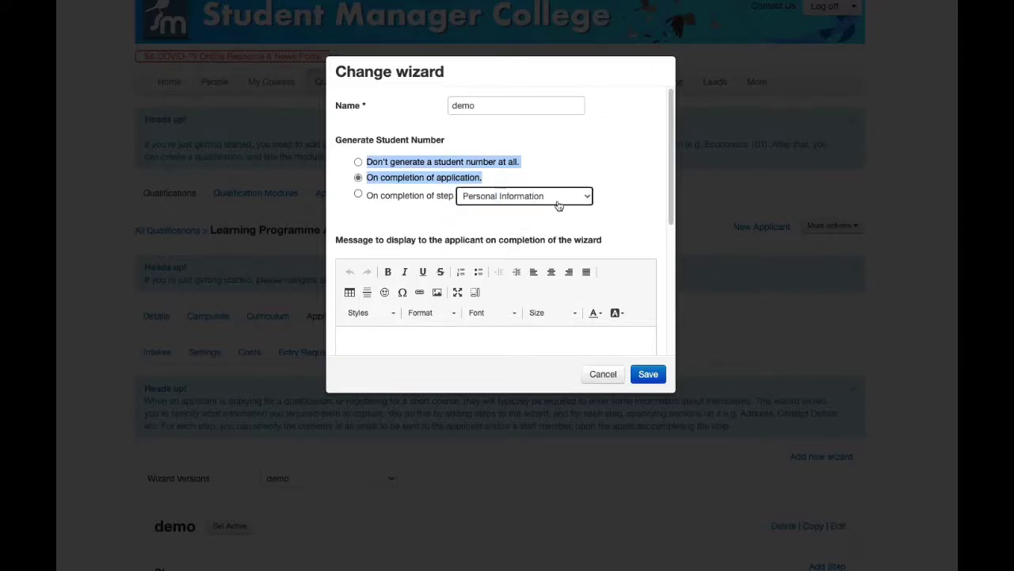
pyautogui.click(603, 374)
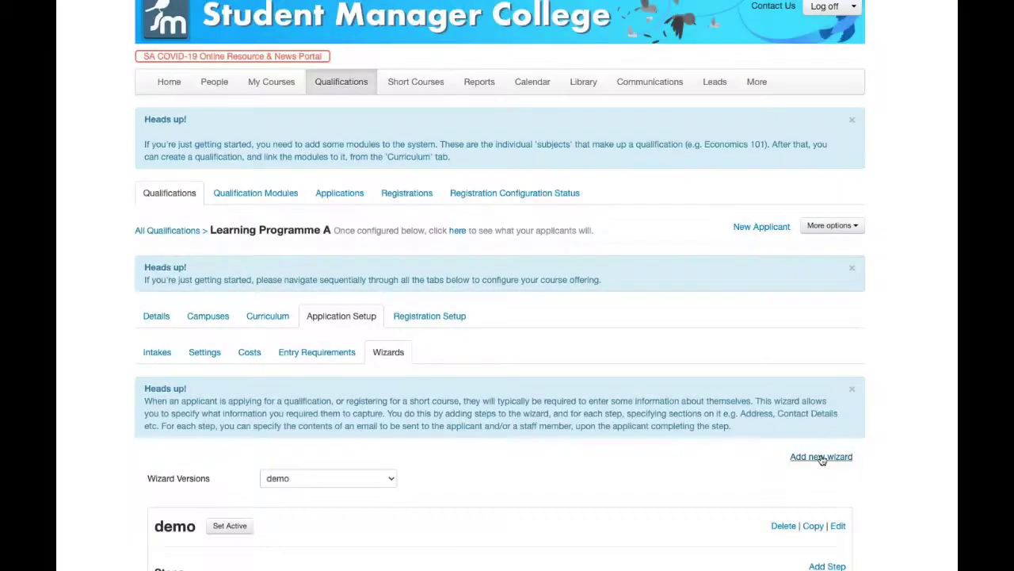
# Step: Cancel a second new wizard and reopen the demo wizard's Change wizard dialog
pyautogui.click(821, 457)
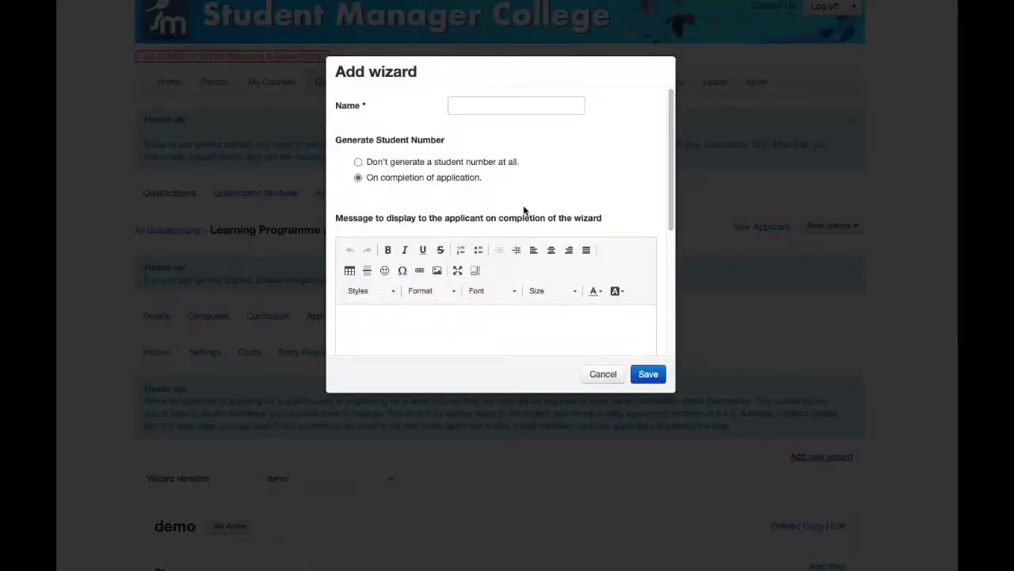
pyautogui.click(607, 372)
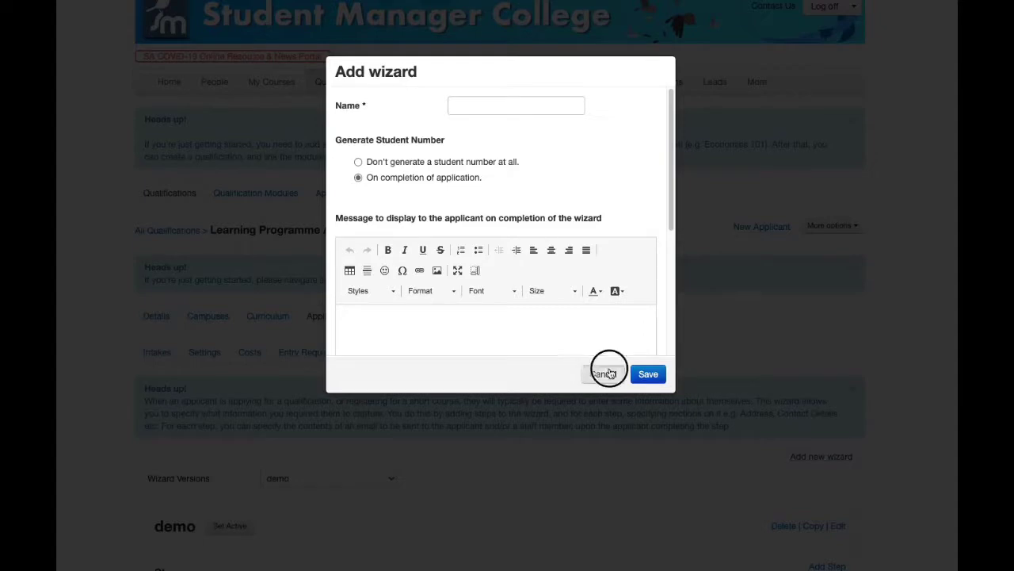
pyautogui.scroll(-1, 708, 457)
pyautogui.scroll(-1, 708, 460)
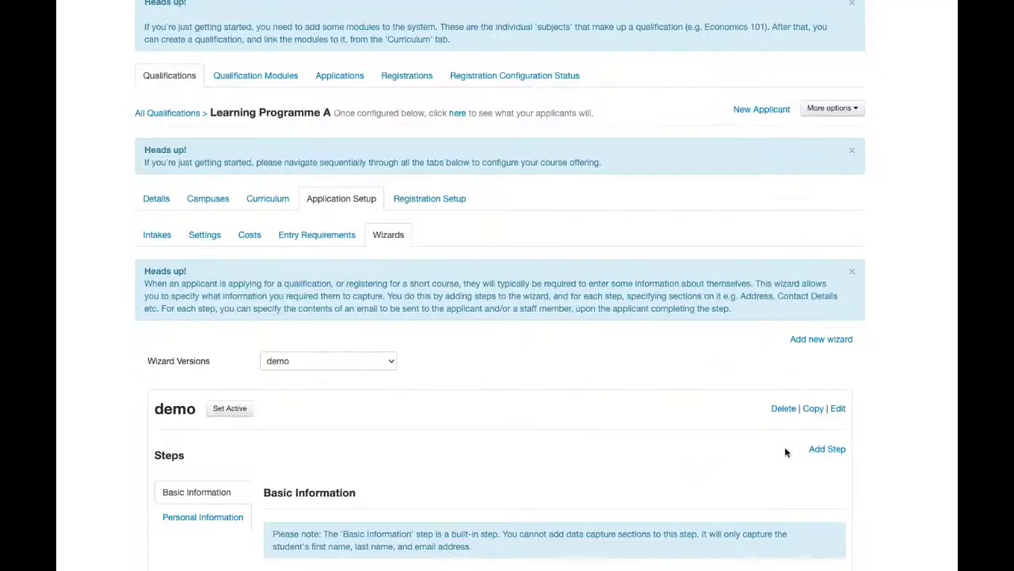
pyautogui.click(837, 409)
# Step: Type the completion message 'Thank you for applying we will get back to in within 48hrs'
pyautogui.scroll(-5, 468, 193)
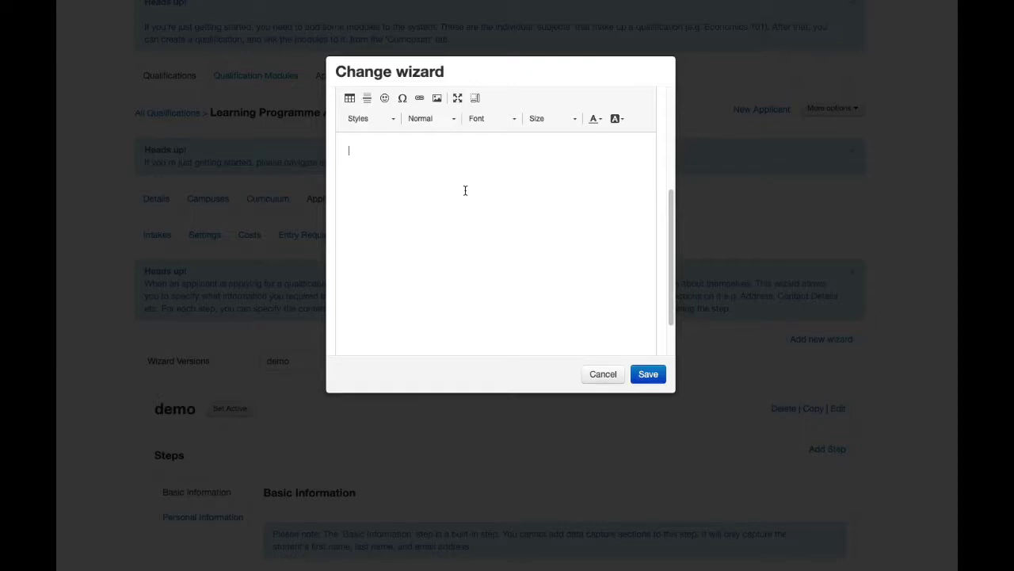
pyautogui.write('Thnka')
pyautogui.press('BackSpace')
pyautogui.press('BackSpace')
pyautogui.write('ank you for appp')
pyautogui.press('BackSpace')
pyautogui.press('BackSpace')
pyautogui.write('pplying we will get ')
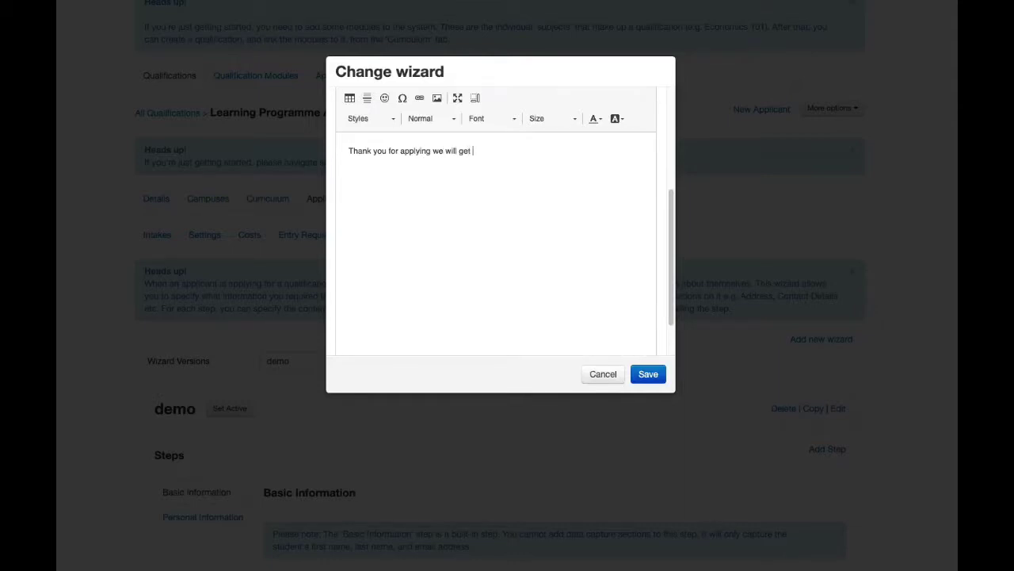
pyautogui.write('back to in within 48hrs')
# Step: Look through the Link and Image options without inserting anything, then save the message
pyautogui.scroll(1, 447, 117)
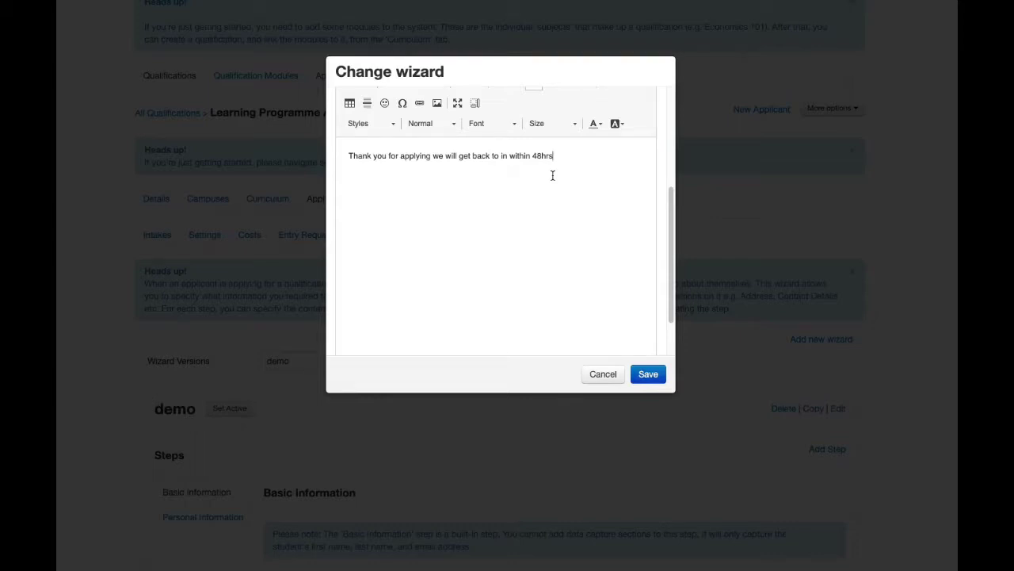
pyautogui.scroll(2, 476, 151)
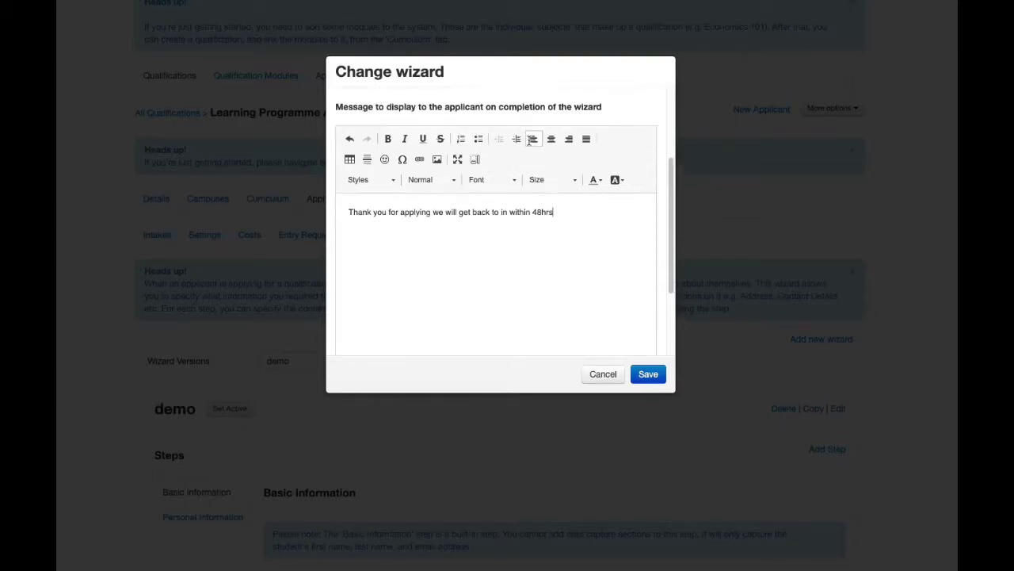
pyautogui.click(420, 159)
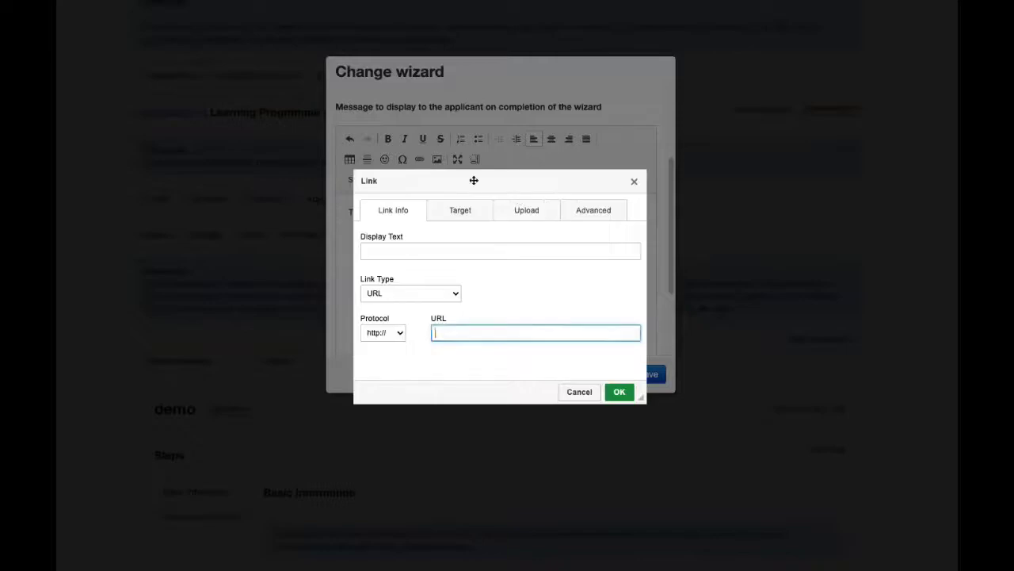
pyautogui.click(527, 212)
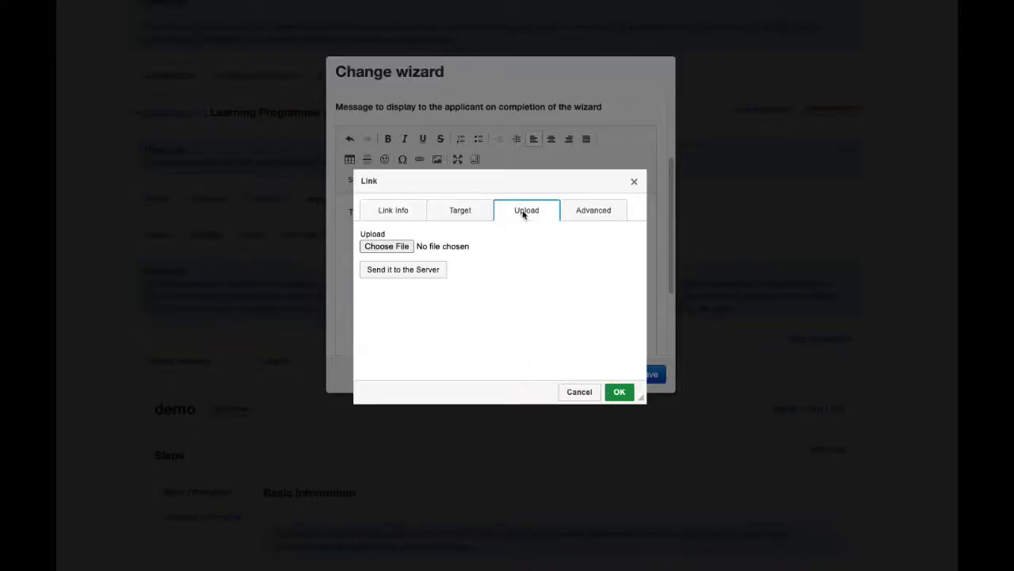
pyautogui.click(388, 210)
pyautogui.click(582, 392)
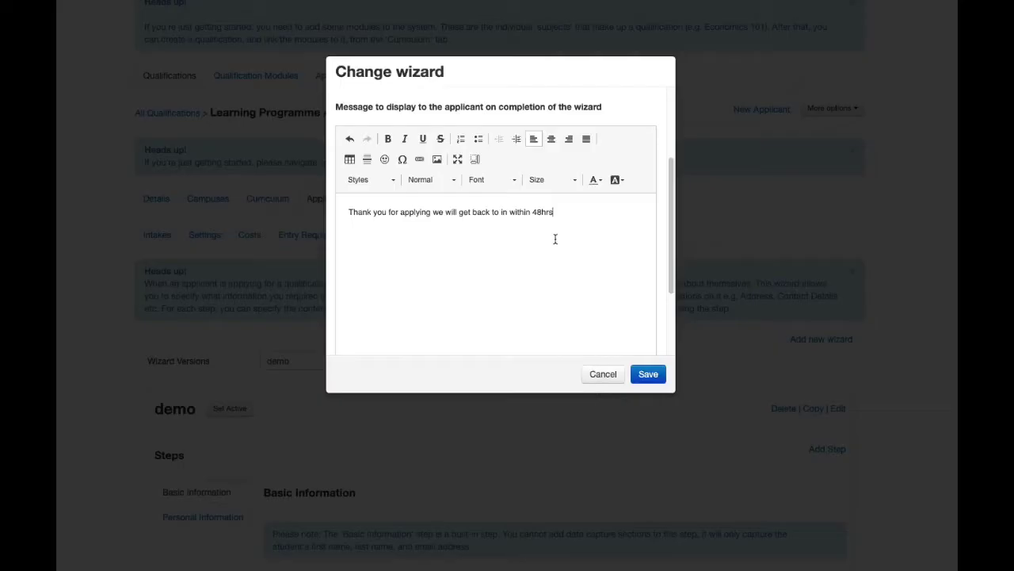
pyautogui.click(440, 161)
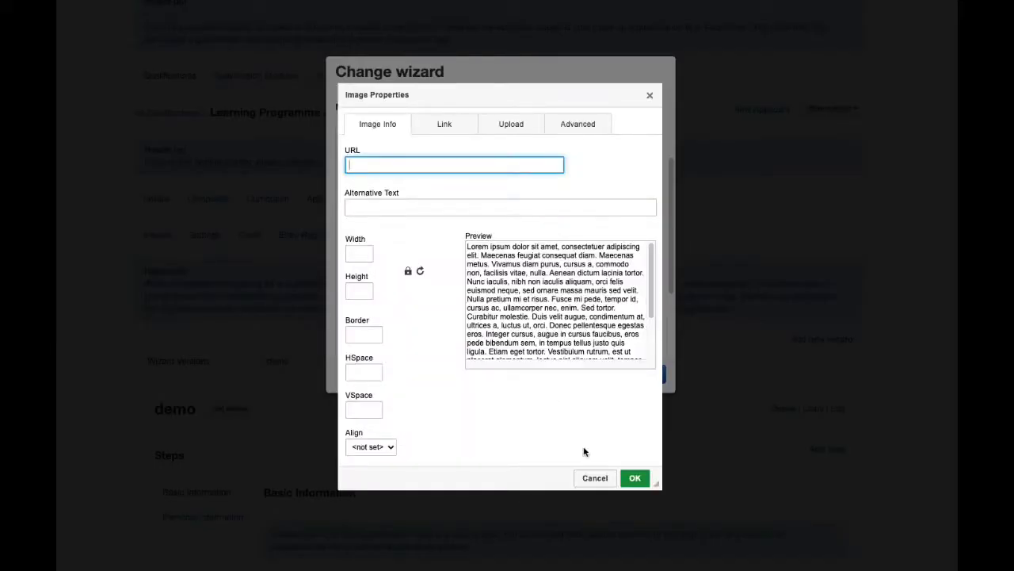
pyautogui.click(595, 478)
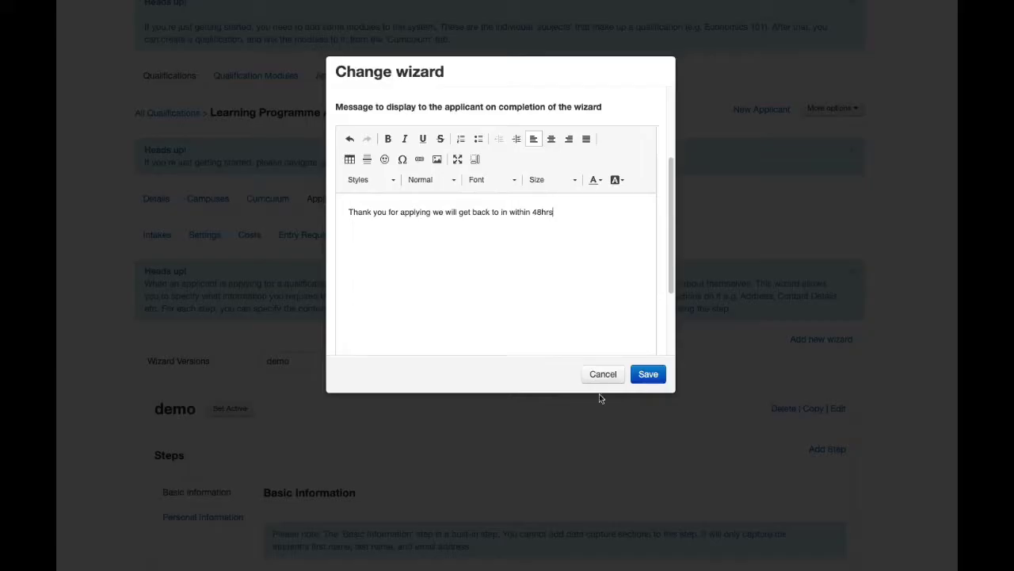
pyautogui.click(642, 375)
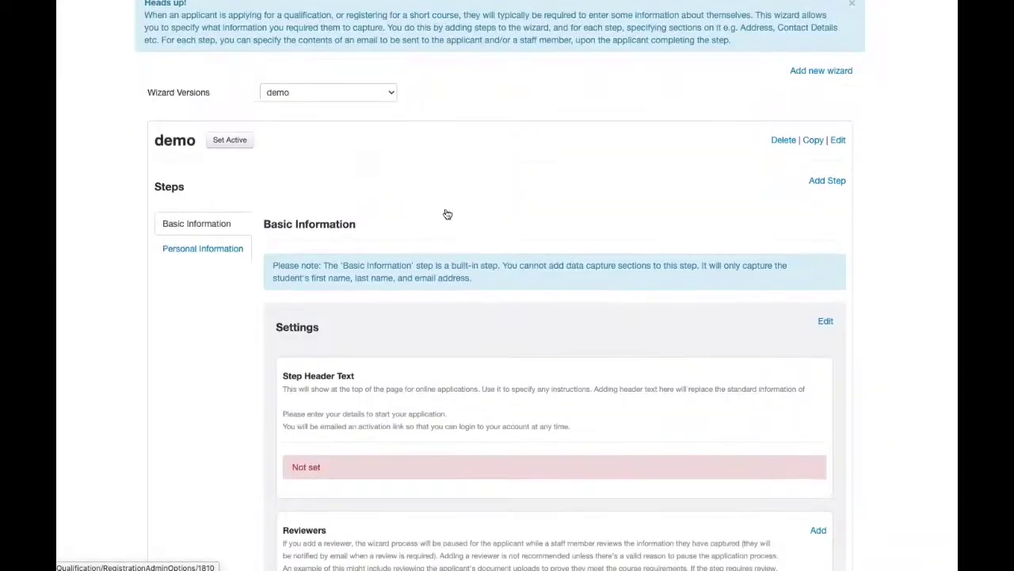
pyautogui.scroll(-3, 447, 212)
# Step: Compare the Basic Information and Personal Information steps' data capture sections
pyautogui.click(204, 245)
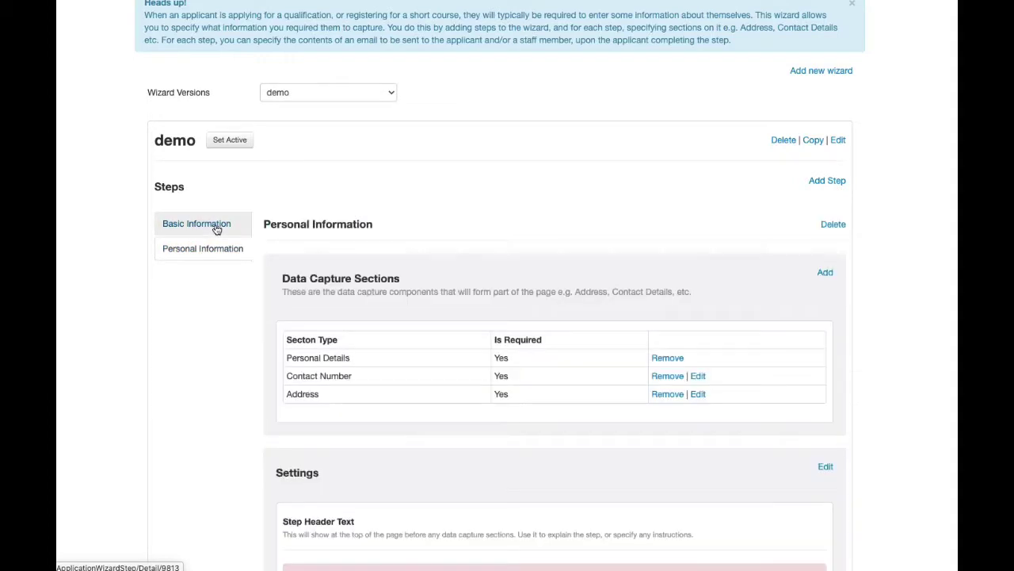
pyautogui.click(216, 228)
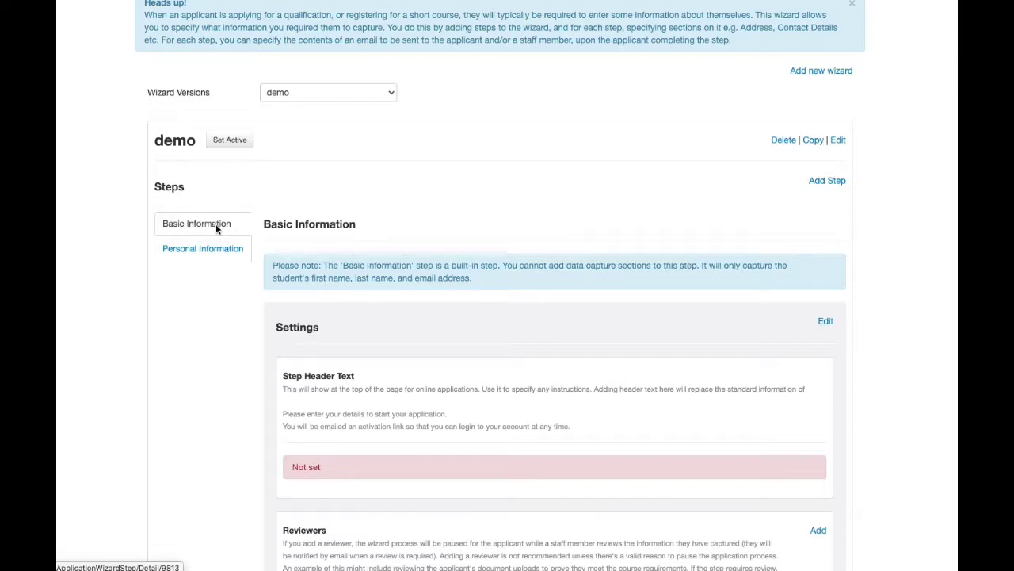
pyautogui.click(230, 251)
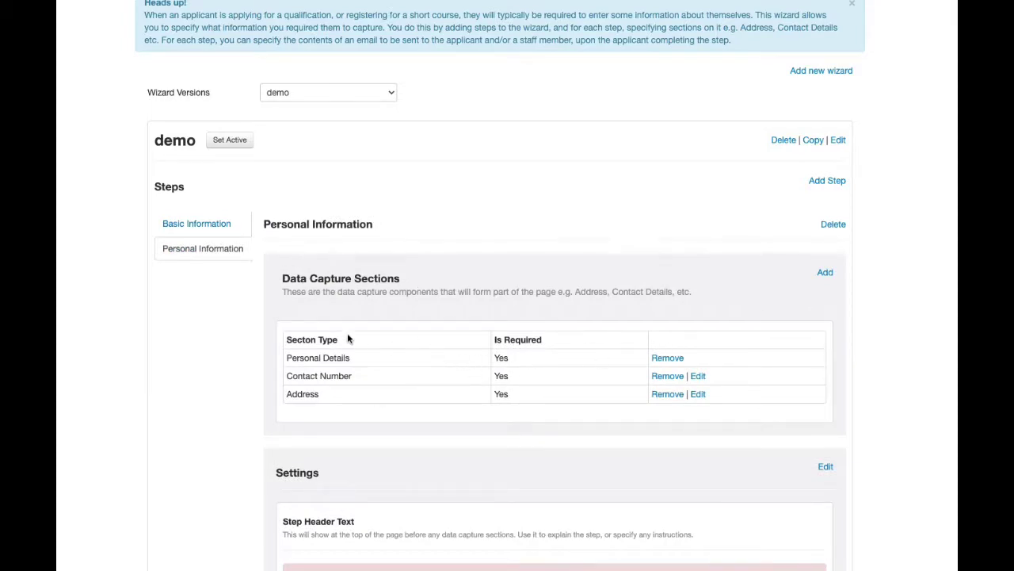
pyautogui.moveTo(715, 393); pyautogui.dragTo(348, 310)
pyautogui.click(349, 310)
# Step: Set the Contact Number section to show and require only the mobile number
pyautogui.click(697, 376)
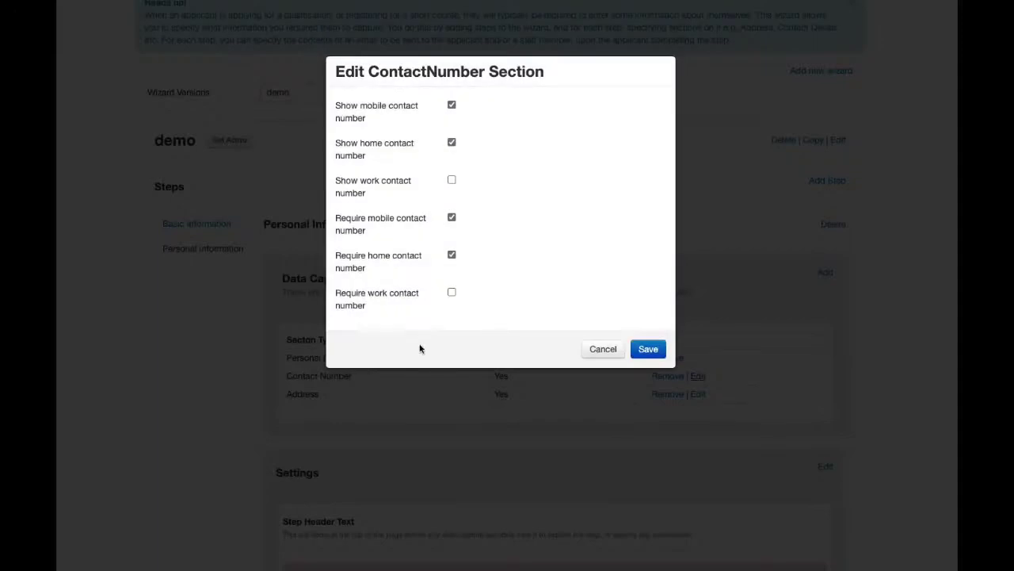
pyautogui.click(452, 182)
pyautogui.click(452, 256)
pyautogui.click(452, 181)
pyautogui.click(454, 144)
pyautogui.click(648, 349)
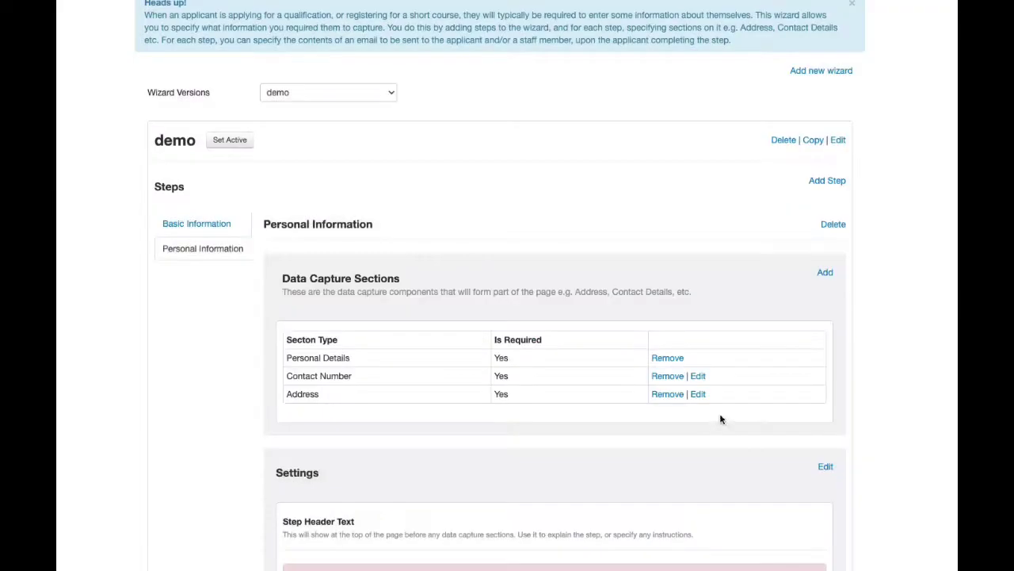
# Step: Make the physical address no longer required in the Address section and save
pyautogui.click(697, 394)
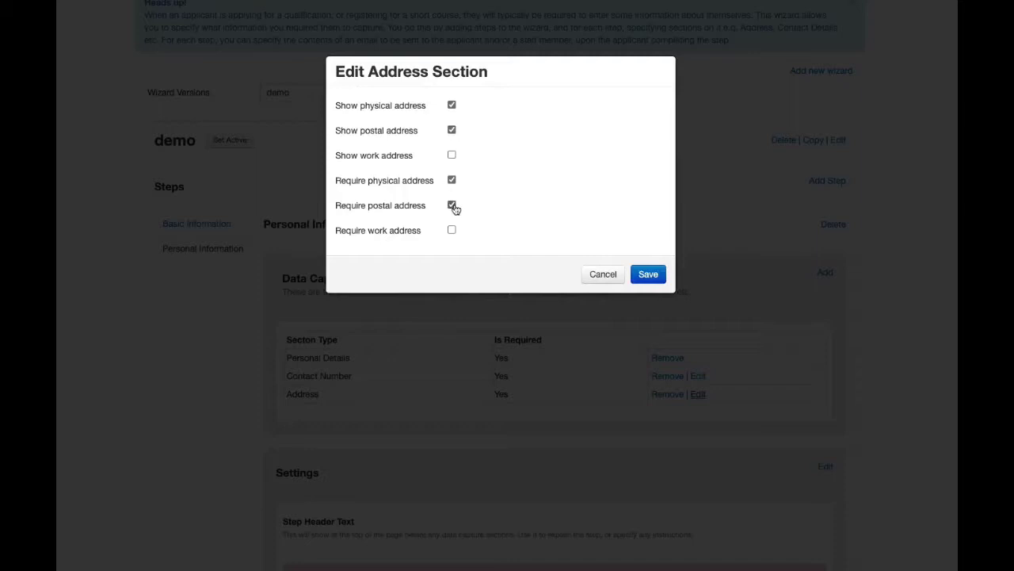
pyautogui.click(451, 180)
pyautogui.click(657, 274)
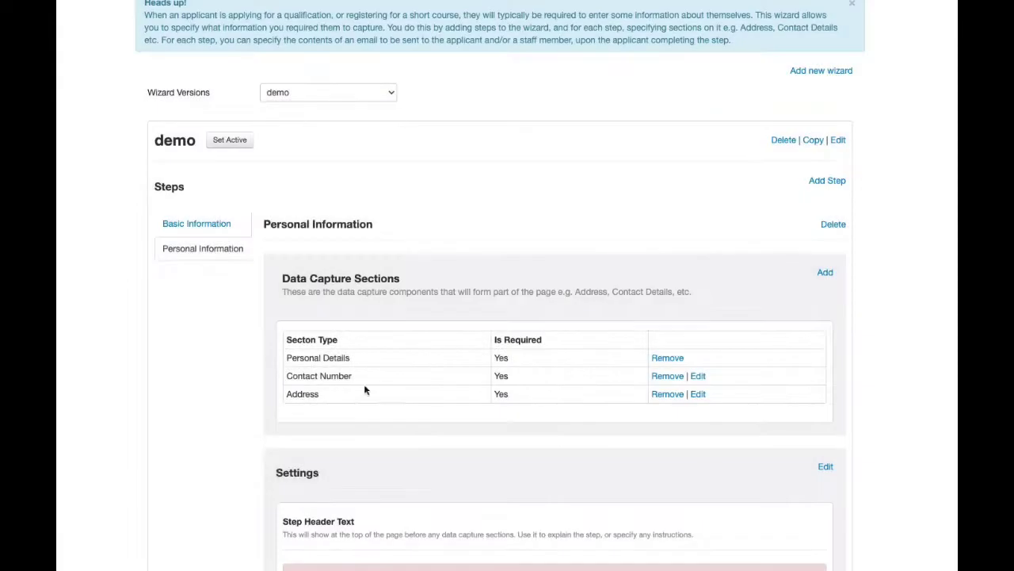
# Step: Add a new data capture section to Personal Information with section type Photo
pyautogui.click(825, 274)
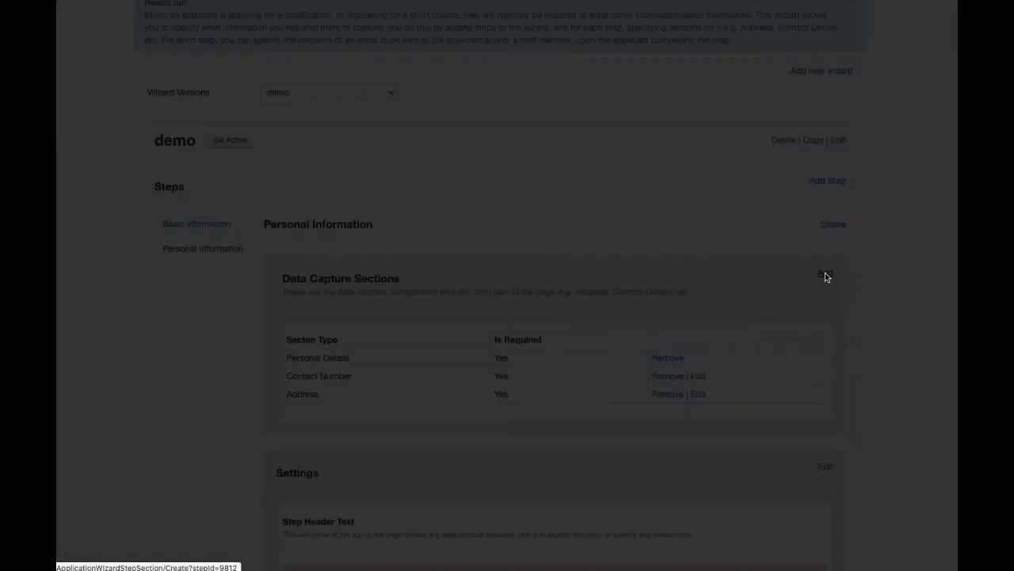
pyautogui.click(517, 113)
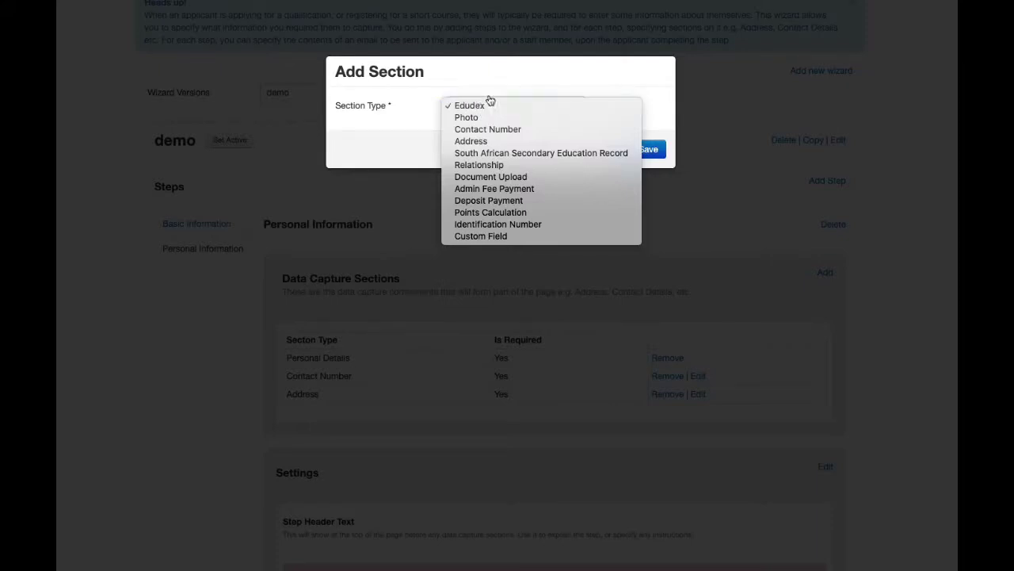
pyautogui.click(498, 93)
pyautogui.click(511, 105)
pyautogui.click(515, 114)
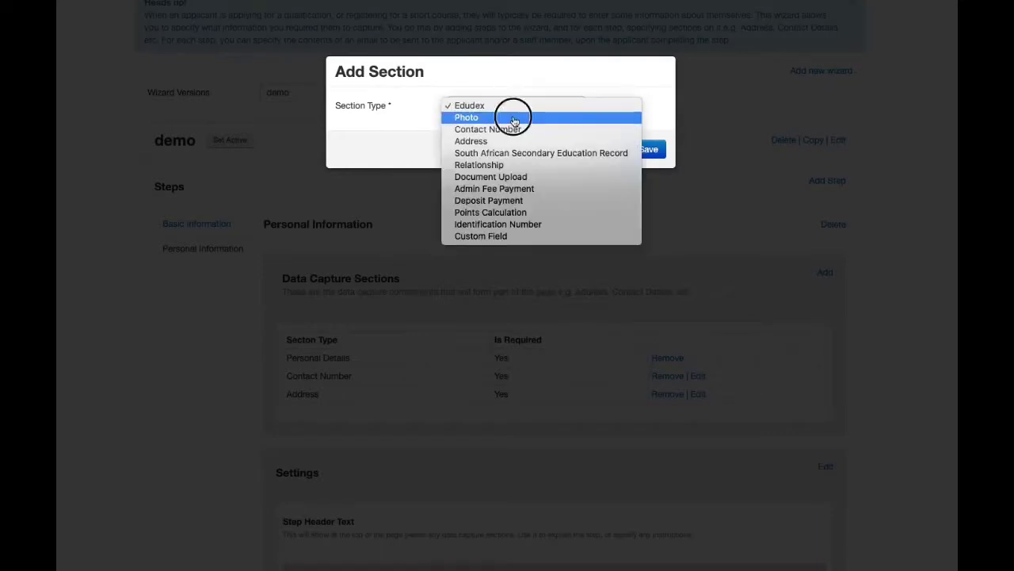
pyautogui.click(514, 106)
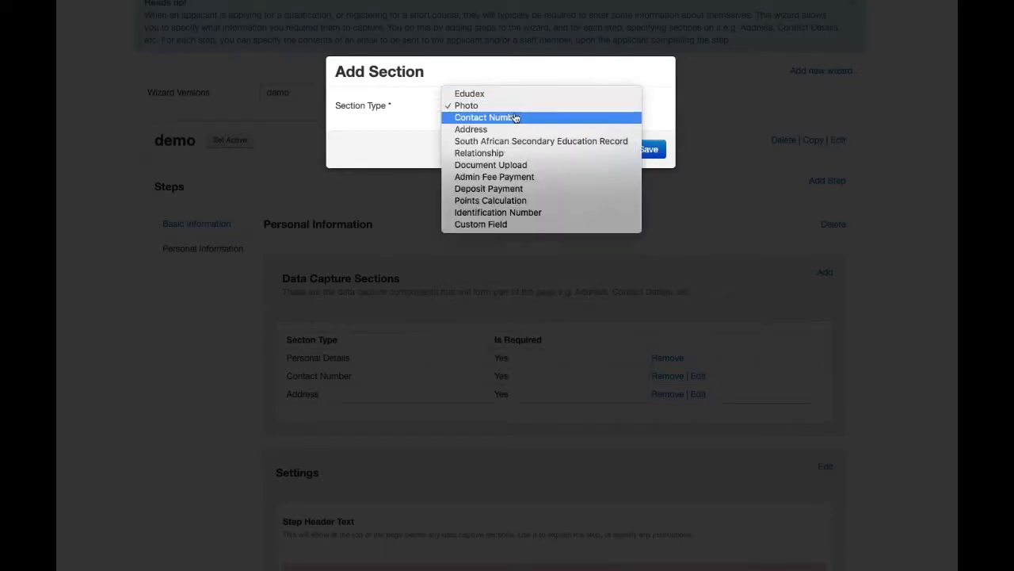
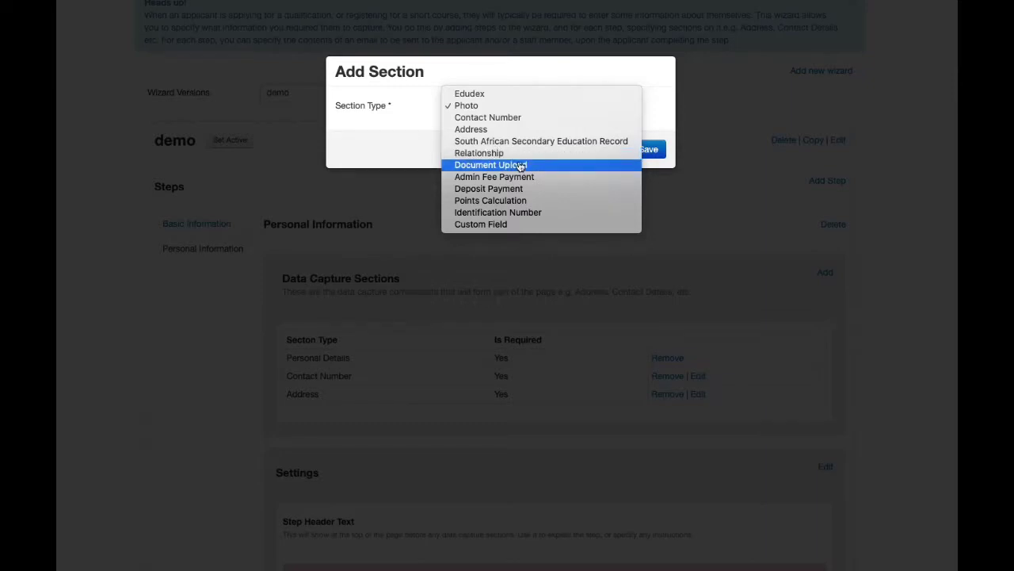
# Step: Try a Document Upload section requiring Identity Document, then abandon it
pyautogui.click(519, 166)
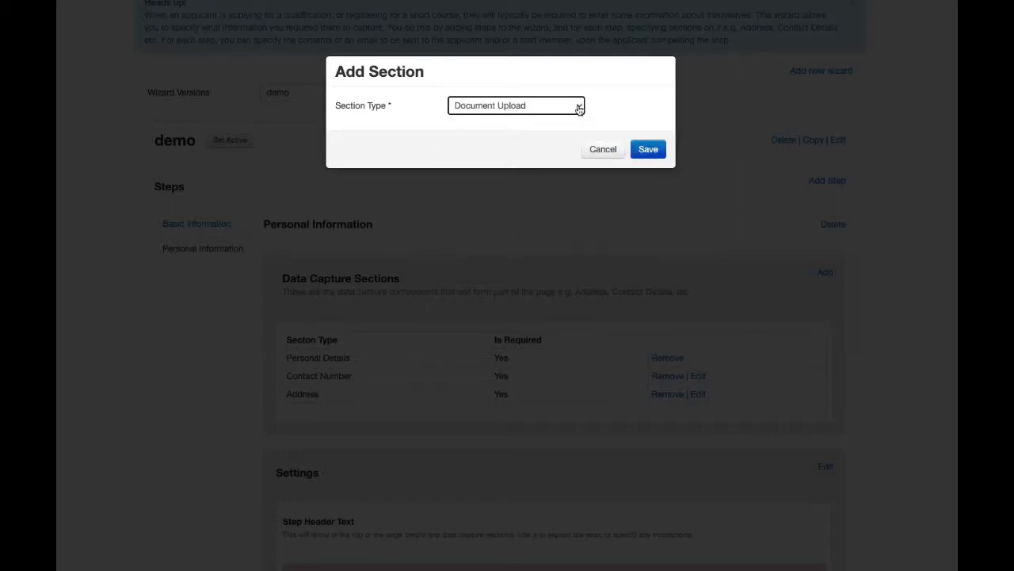
pyautogui.click(648, 149)
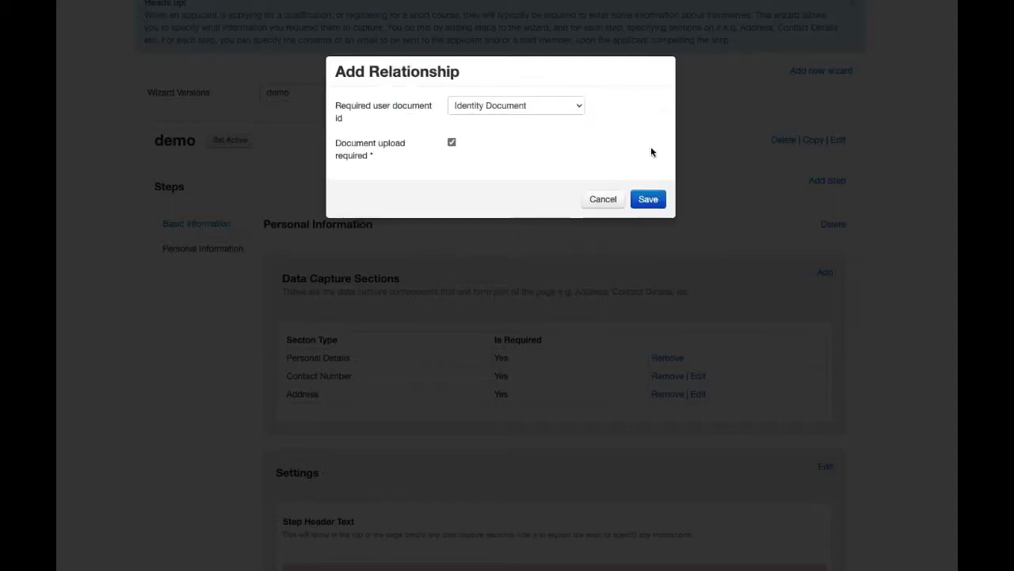
pyautogui.click(499, 109)
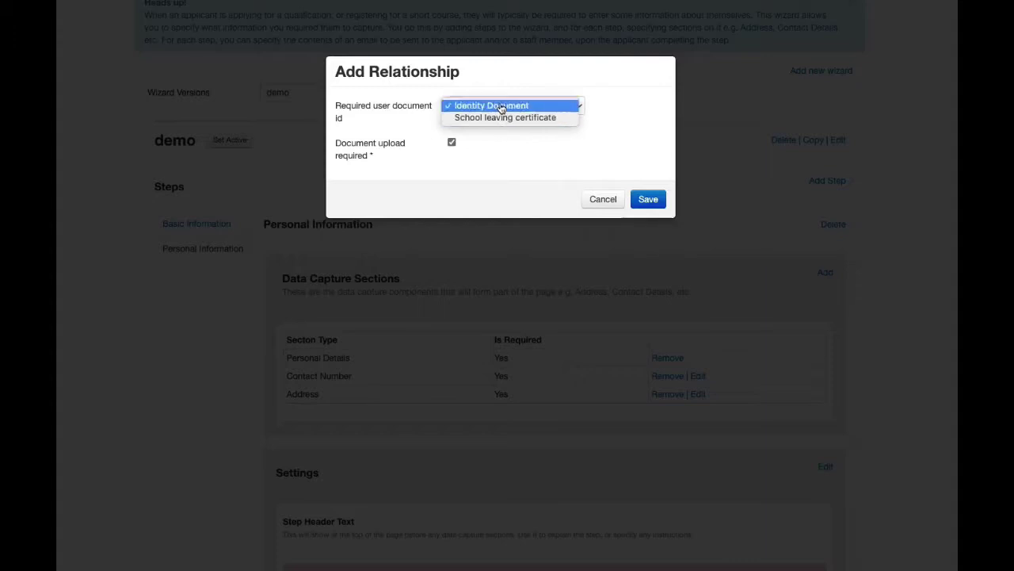
pyautogui.click(520, 164)
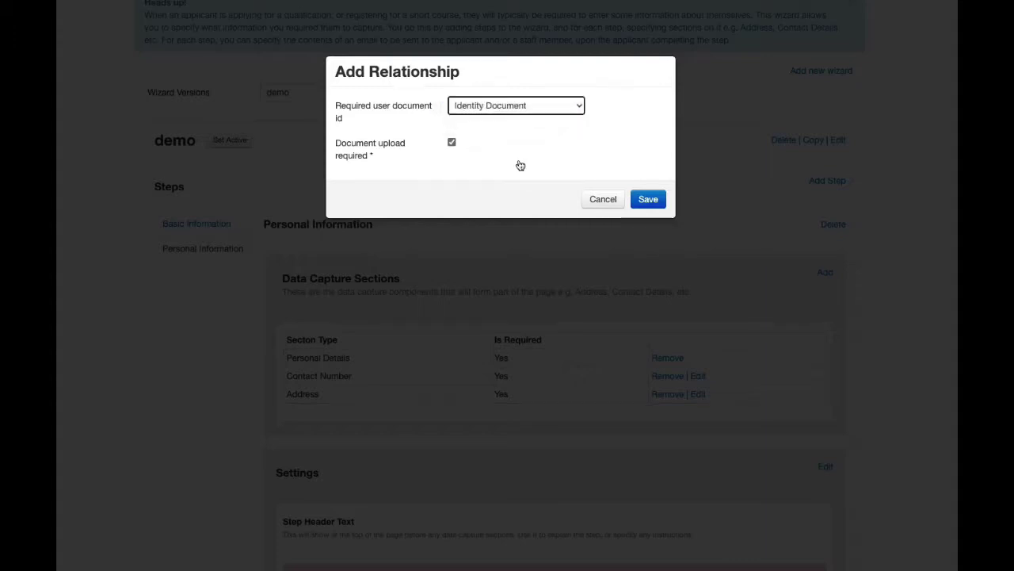
pyautogui.click(603, 199)
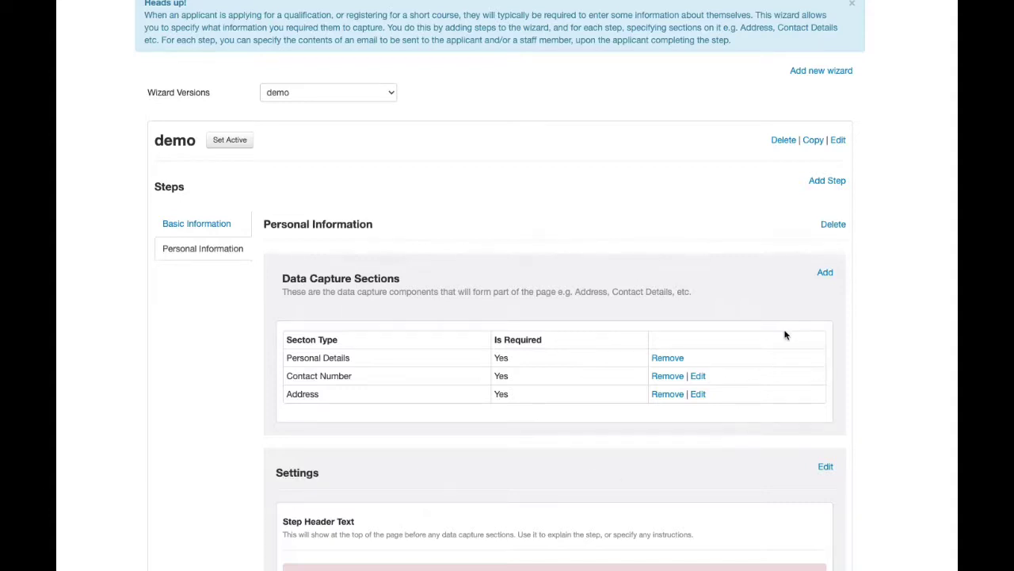
# Step: Add an Identification Number section to Personal Information, then cancel a second new section
pyautogui.click(825, 272)
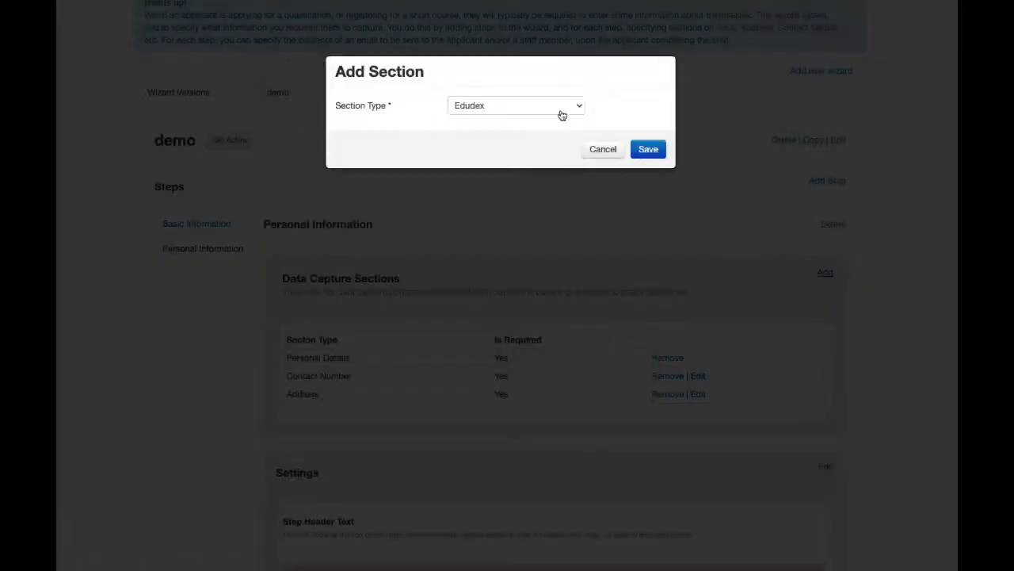
pyautogui.click(562, 112)
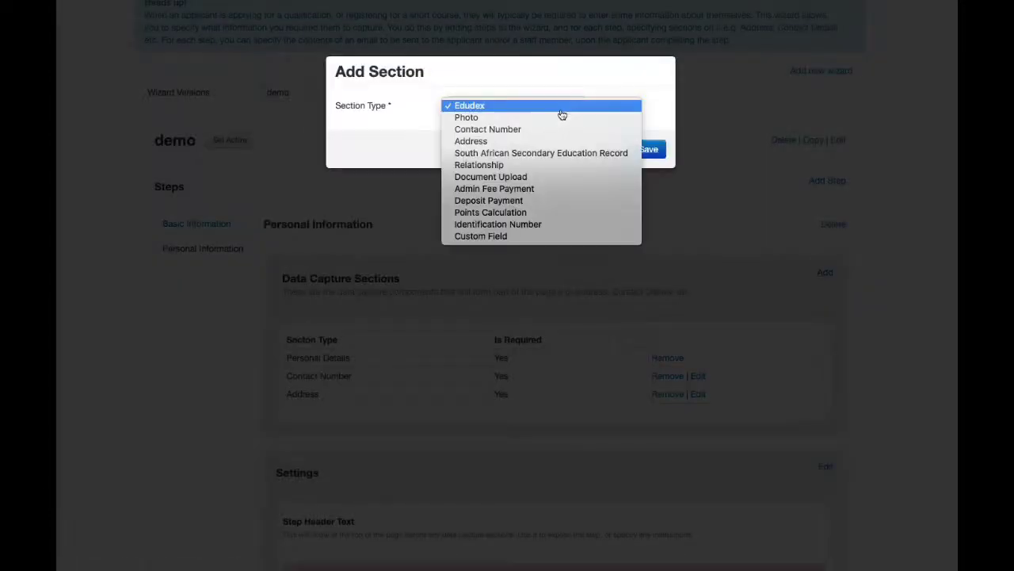
pyautogui.click(544, 225)
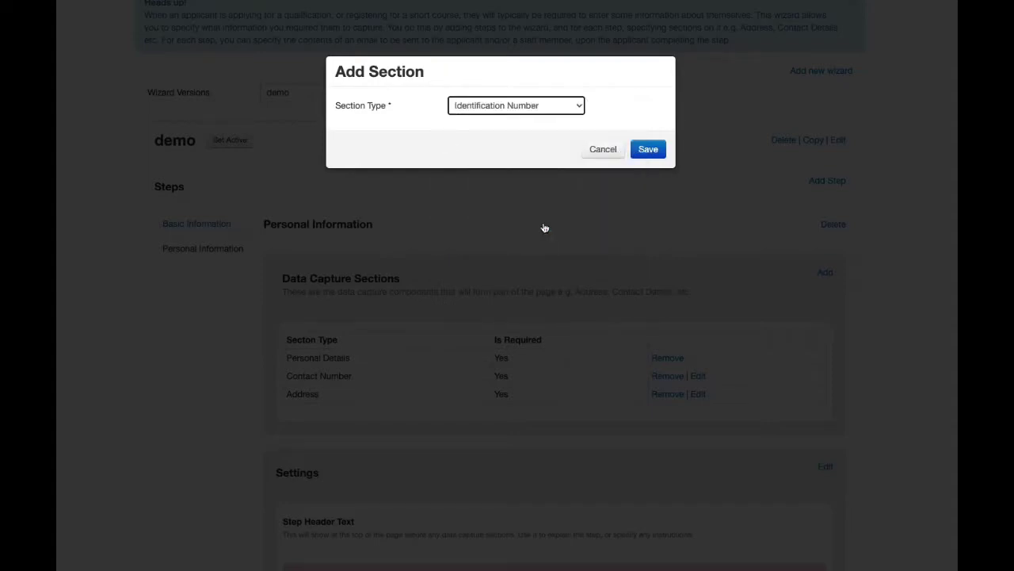
pyautogui.click(649, 149)
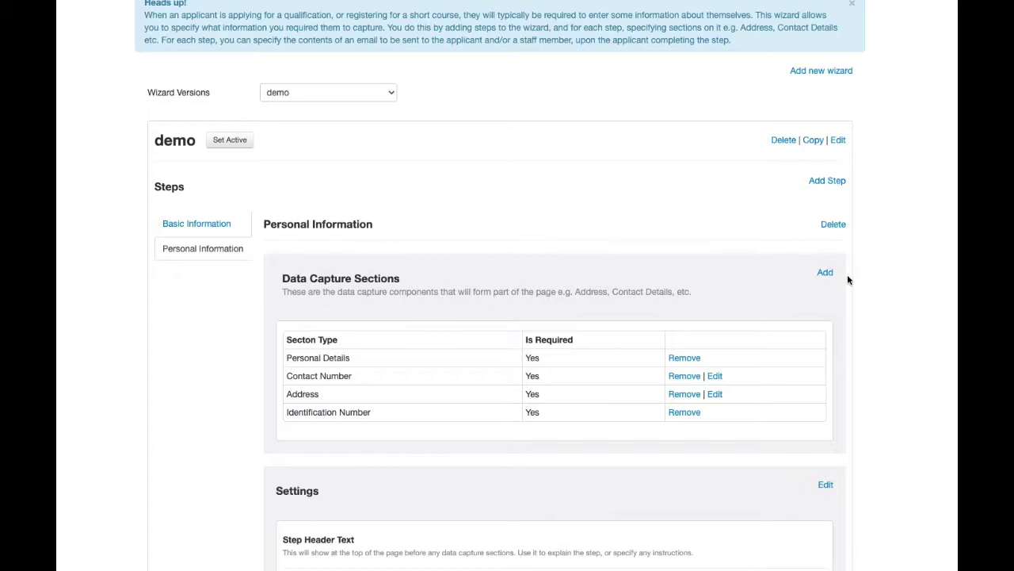
pyautogui.click(825, 271)
pyautogui.click(541, 107)
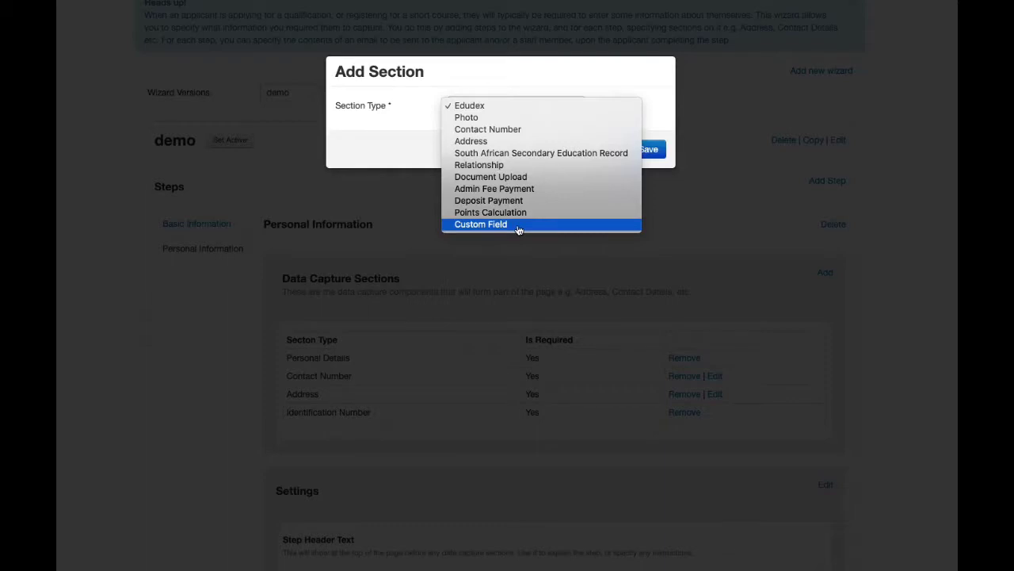
pyautogui.click(613, 71)
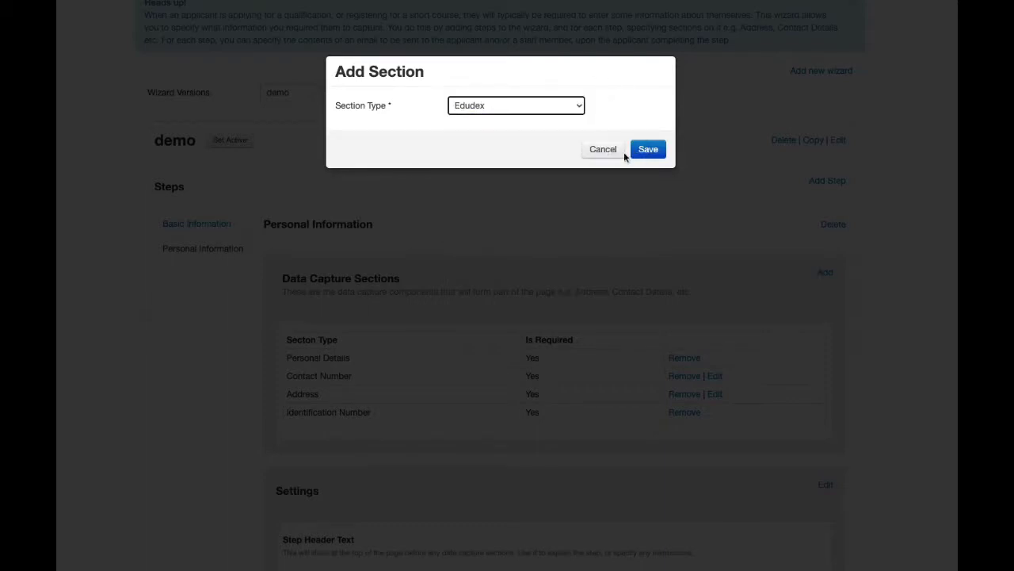
pyautogui.click(603, 150)
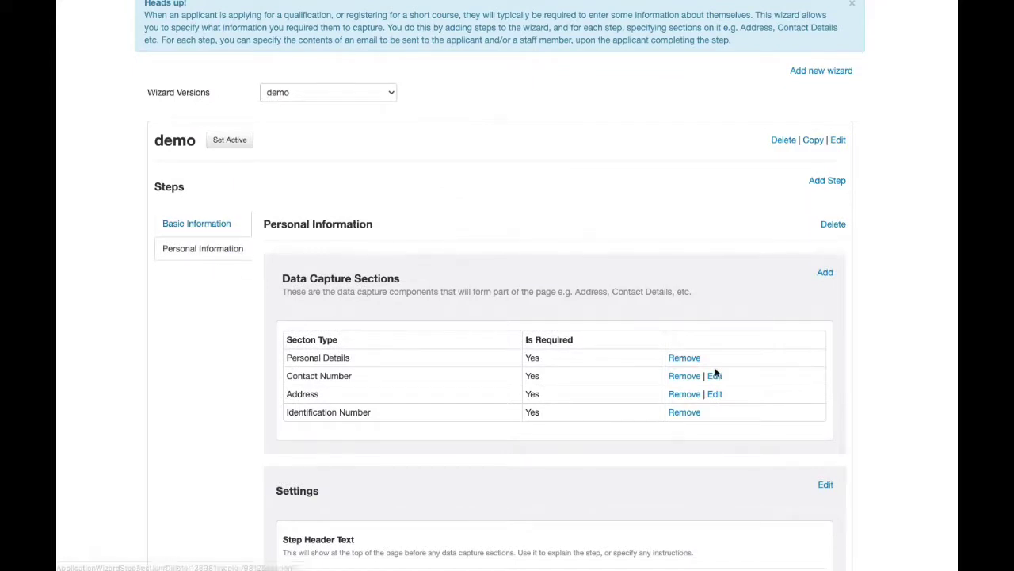
# Step: Delete the Identification Number section and start a new wizard step
pyautogui.click(682, 413)
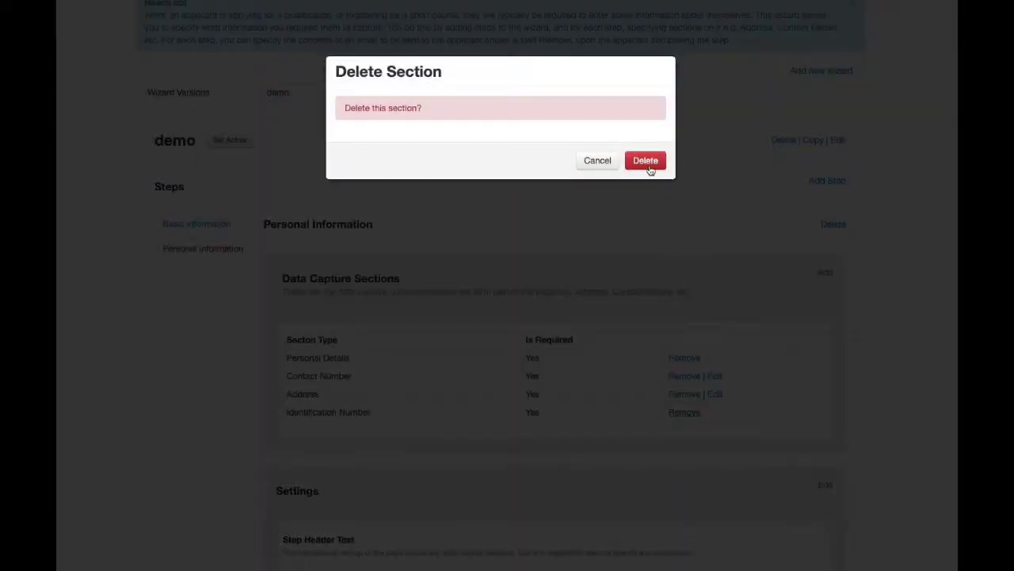
pyautogui.click(650, 162)
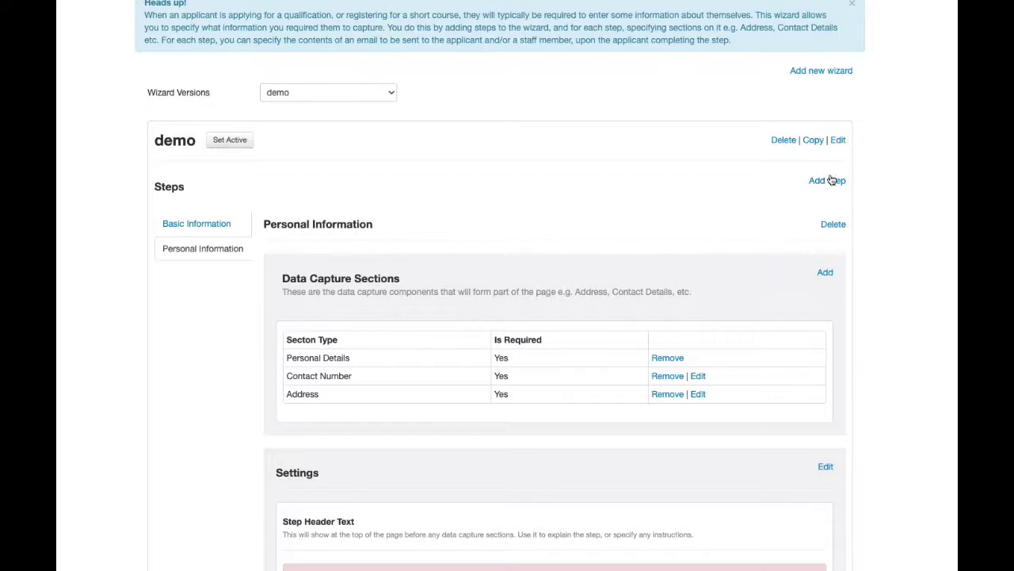
pyautogui.click(835, 182)
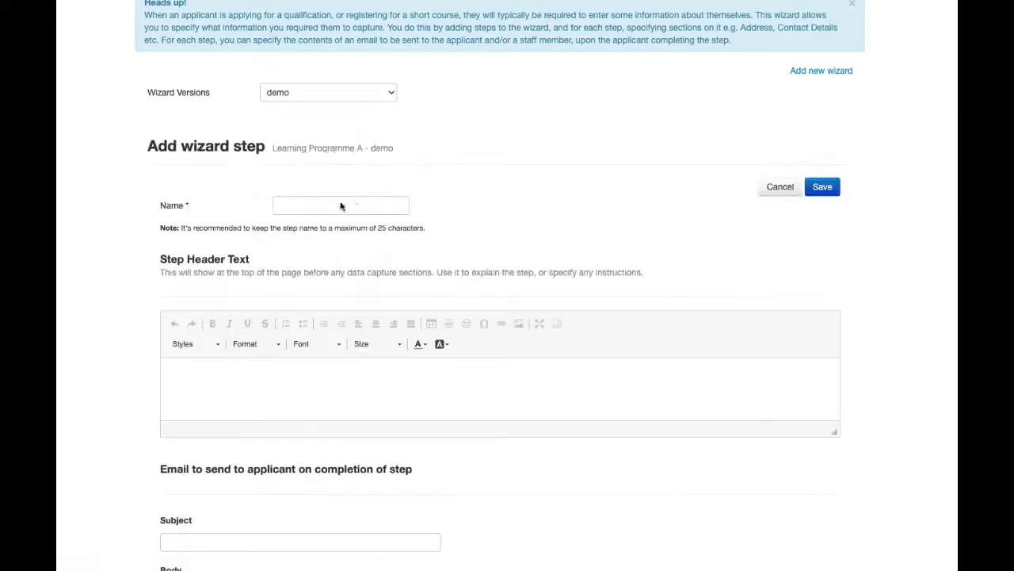
# Step: Create and save a wizard step named 'Indentity Information'
pyautogui.click(338, 205)
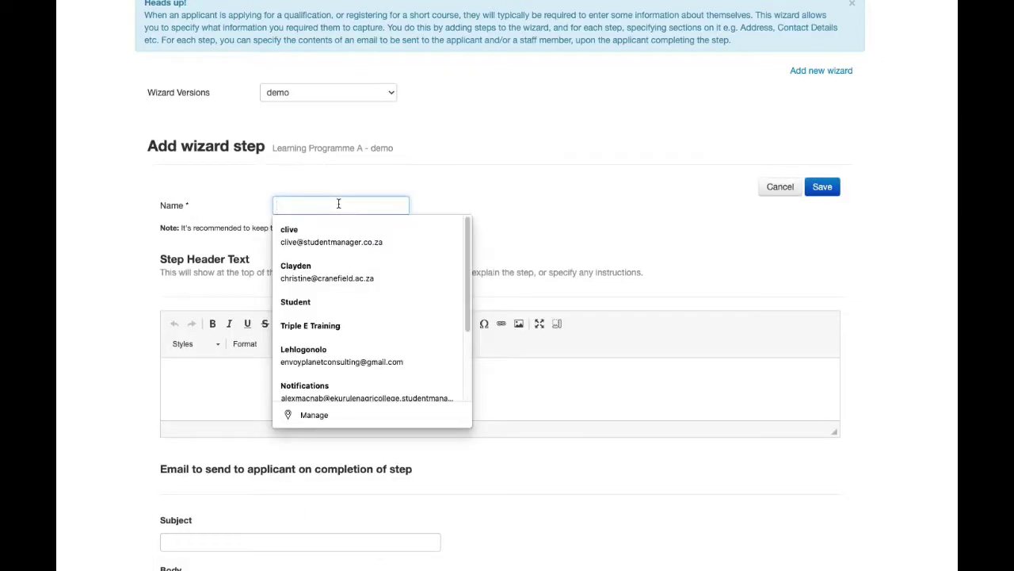
pyautogui.write('Indetity')
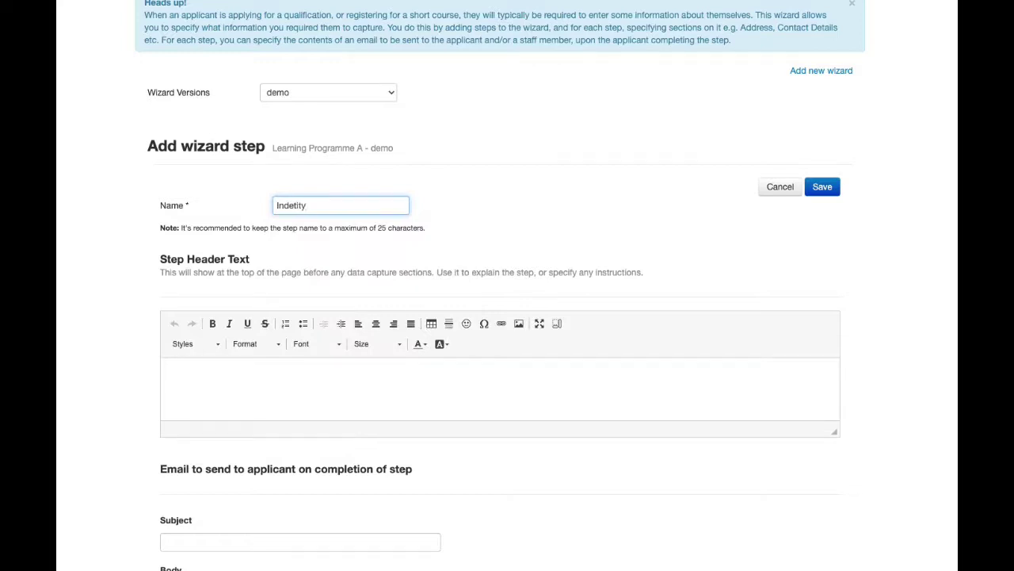
pyautogui.press('BackSpace')
pyautogui.write('ntit')
pyautogui.press('BackSpace')
pyautogui.press('BackSpace')
pyautogui.write('ty Information')
pyautogui.click(821, 187)
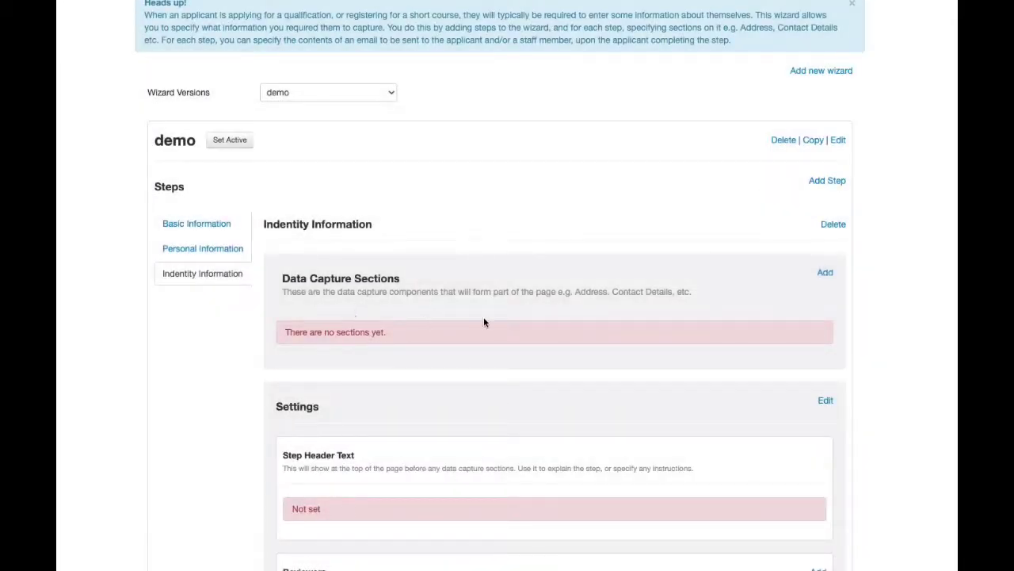
# Step: Add an Identification Number section to the Indentity Information step
pyautogui.click(824, 273)
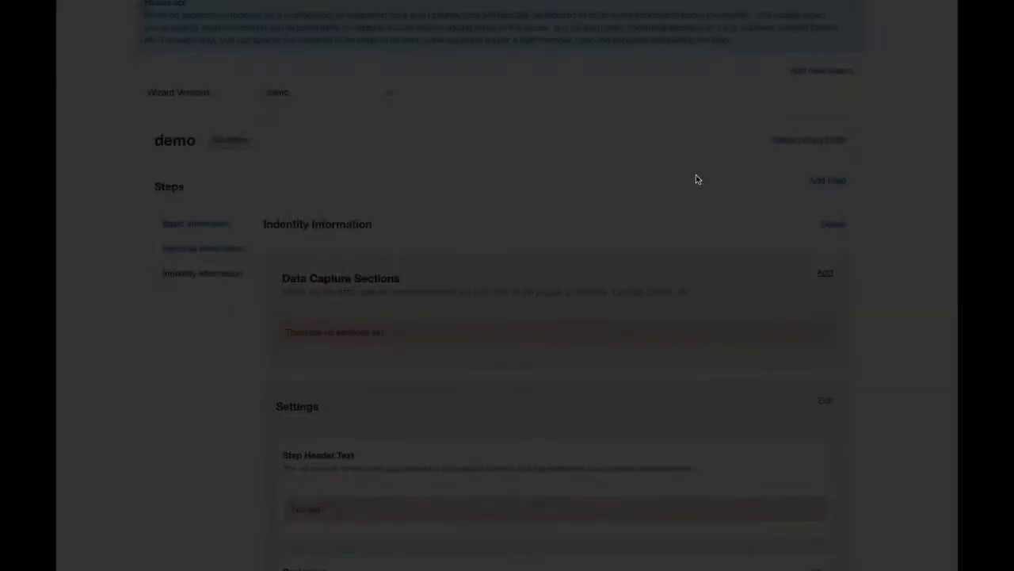
pyautogui.click(558, 106)
pyautogui.click(532, 237)
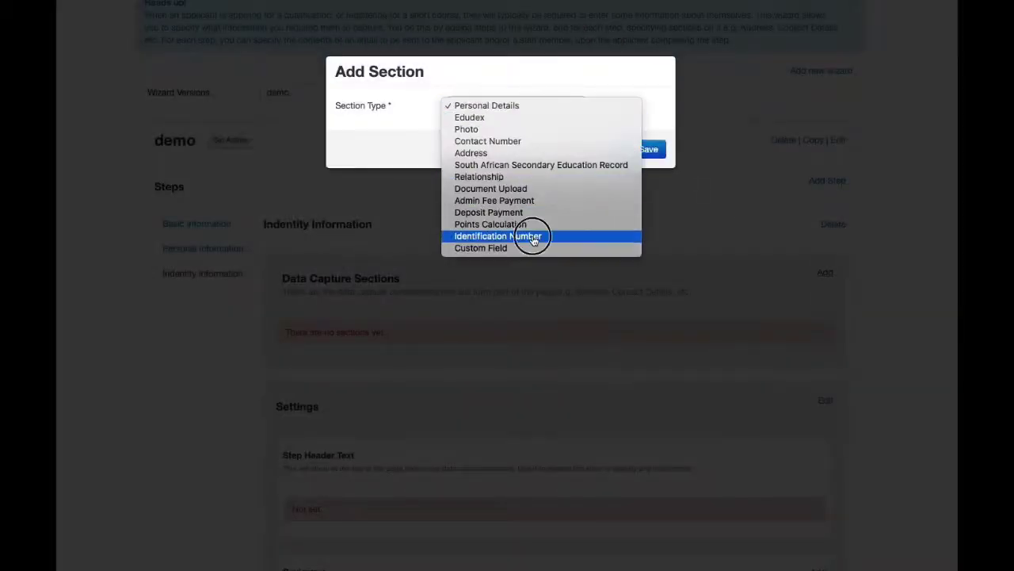
pyautogui.click(649, 151)
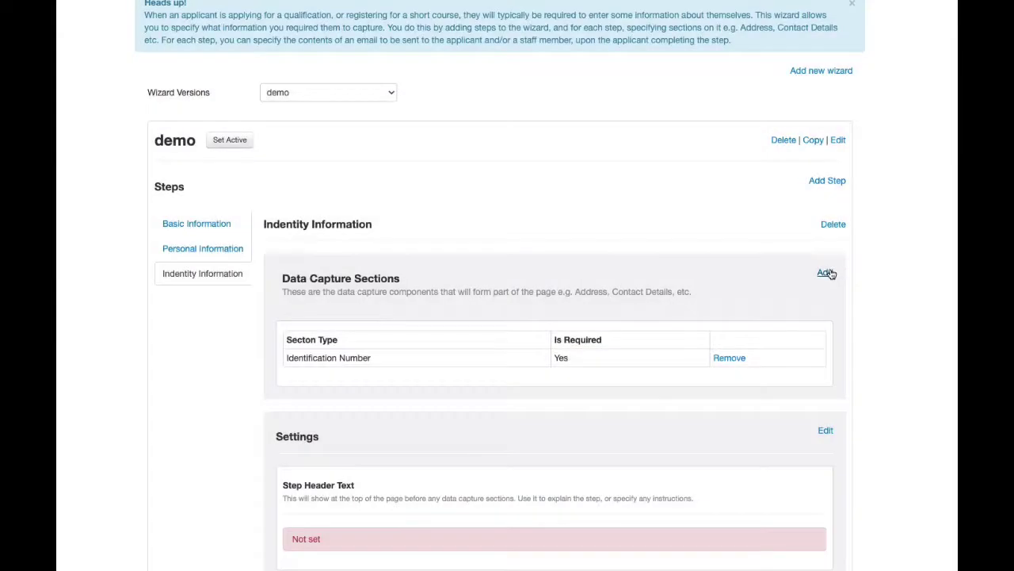
# Step: Add a Document Upload section requiring the Identity Document
pyautogui.click(827, 273)
pyautogui.click(554, 109)
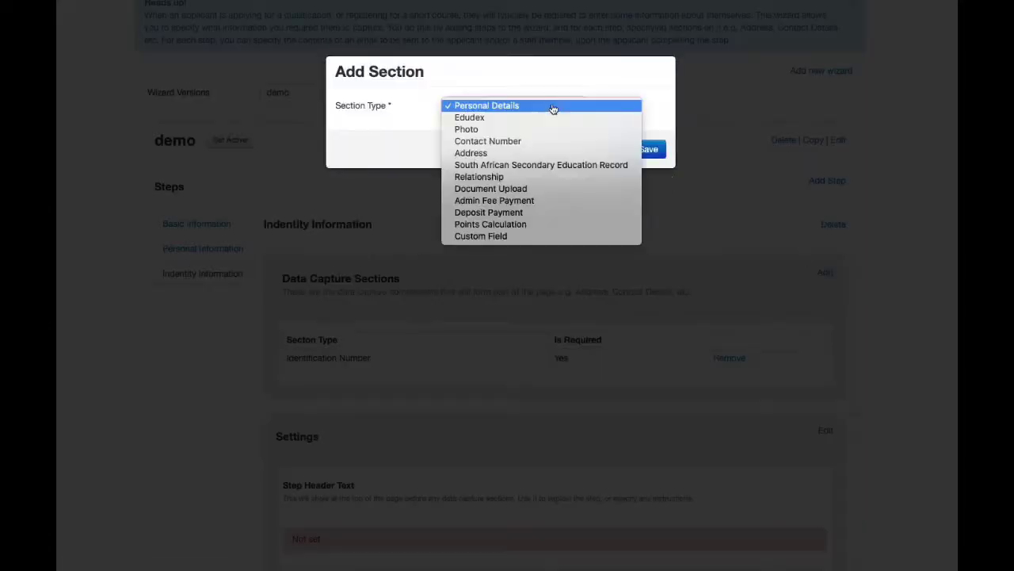
pyautogui.click(545, 188)
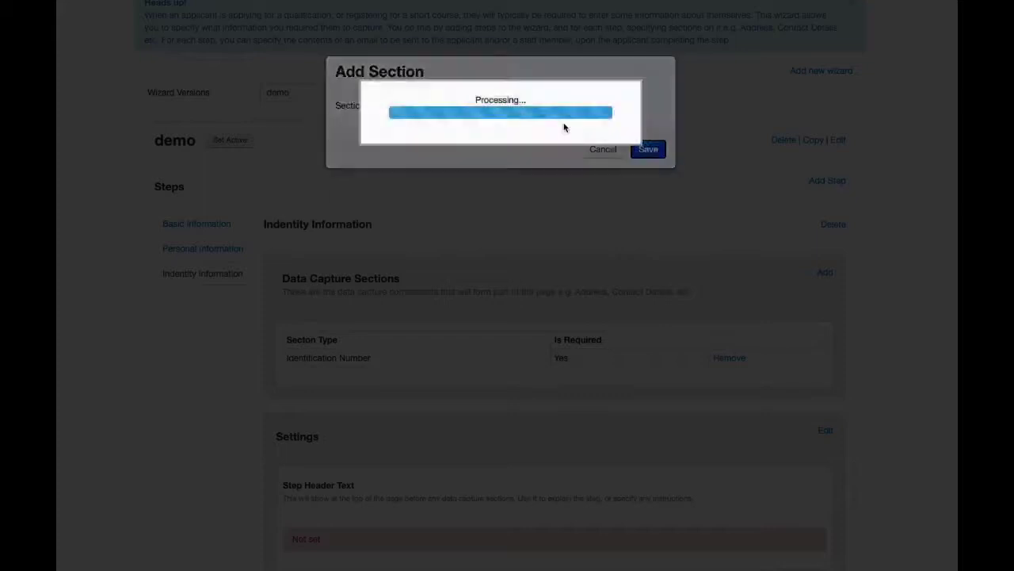
pyautogui.click(650, 198)
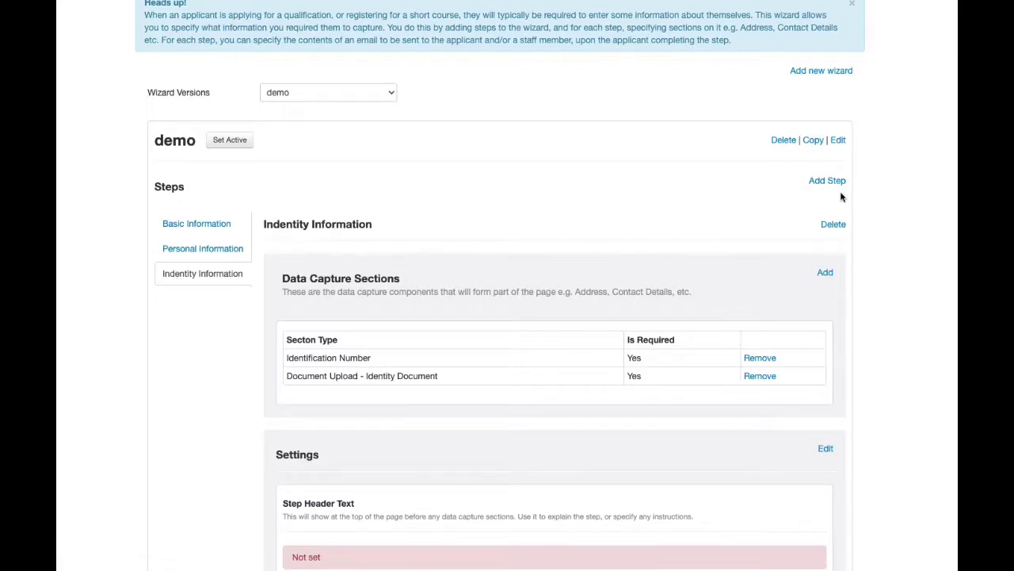
pyautogui.click(837, 139)
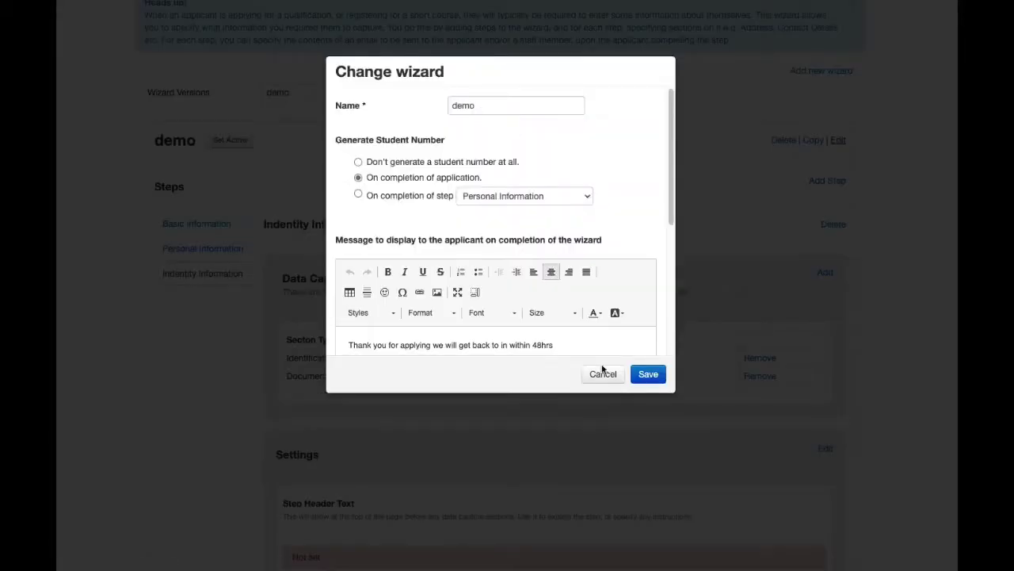
# Step: Close the wizard settings and correct the step name to 'Identity Information'
pyautogui.click(602, 373)
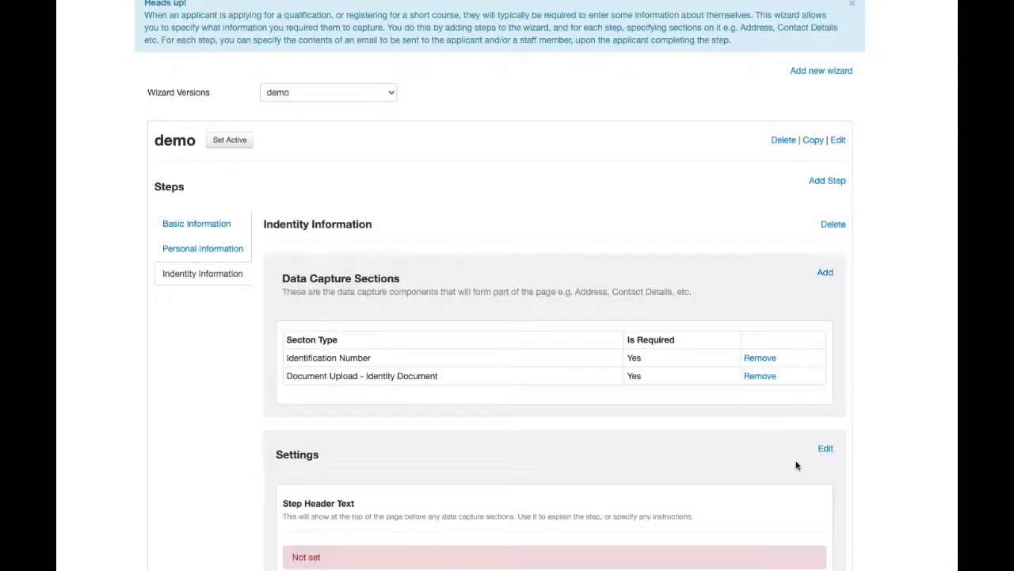
pyautogui.click(826, 449)
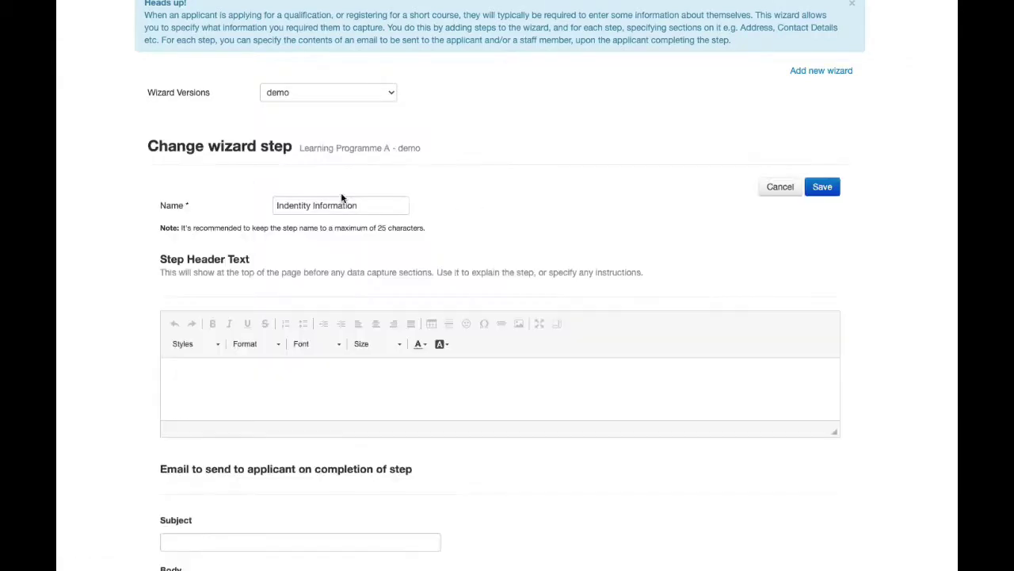
pyautogui.click(284, 206)
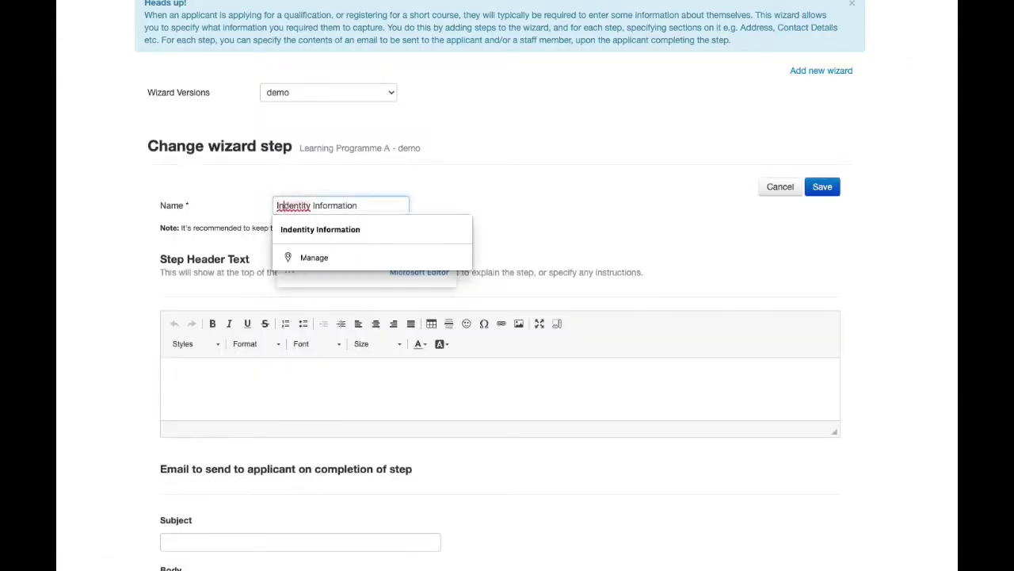
pyautogui.press('Escape')
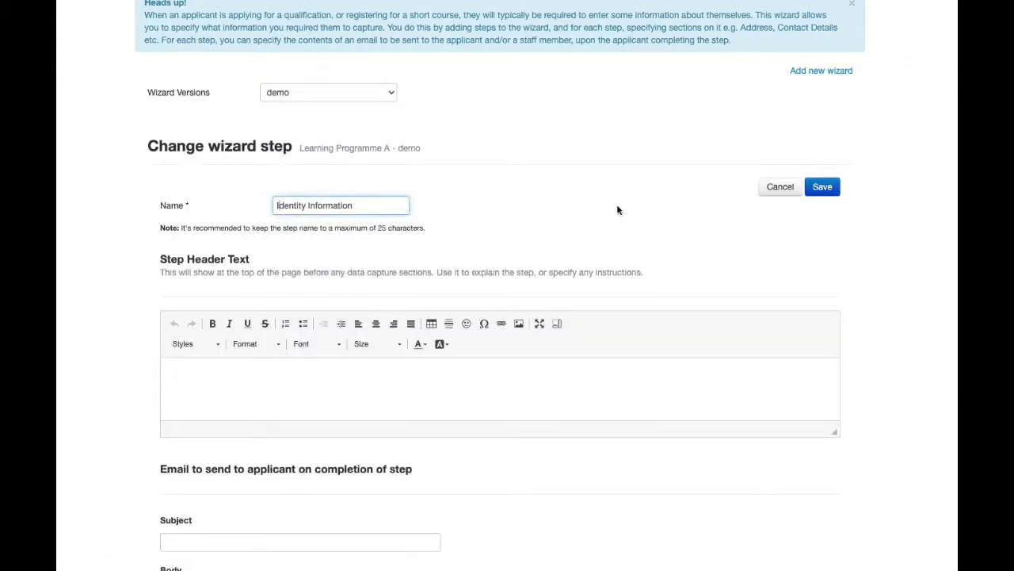
pyautogui.click(822, 186)
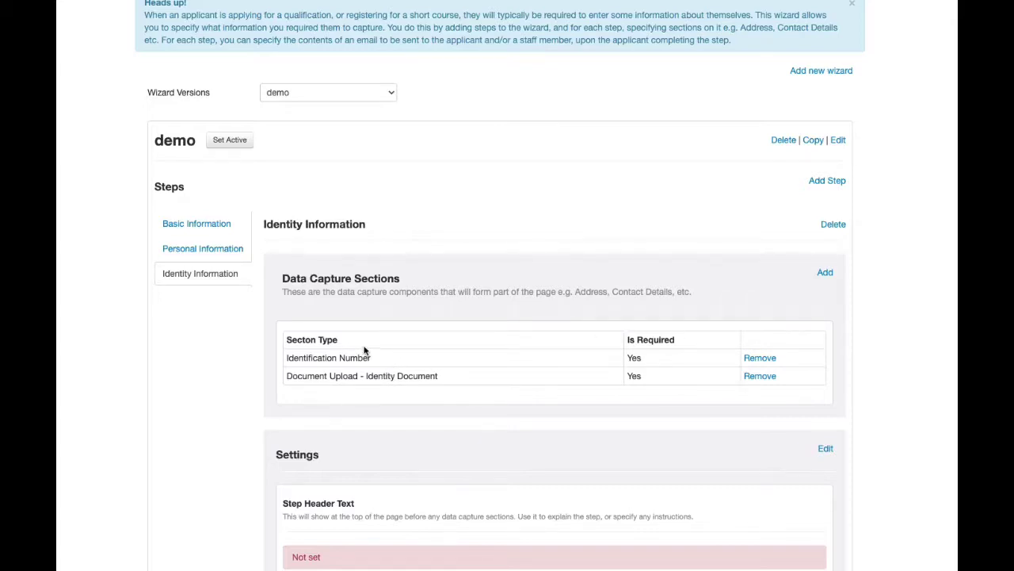
pyautogui.moveTo(369, 356); pyautogui.dragTo(279, 356)
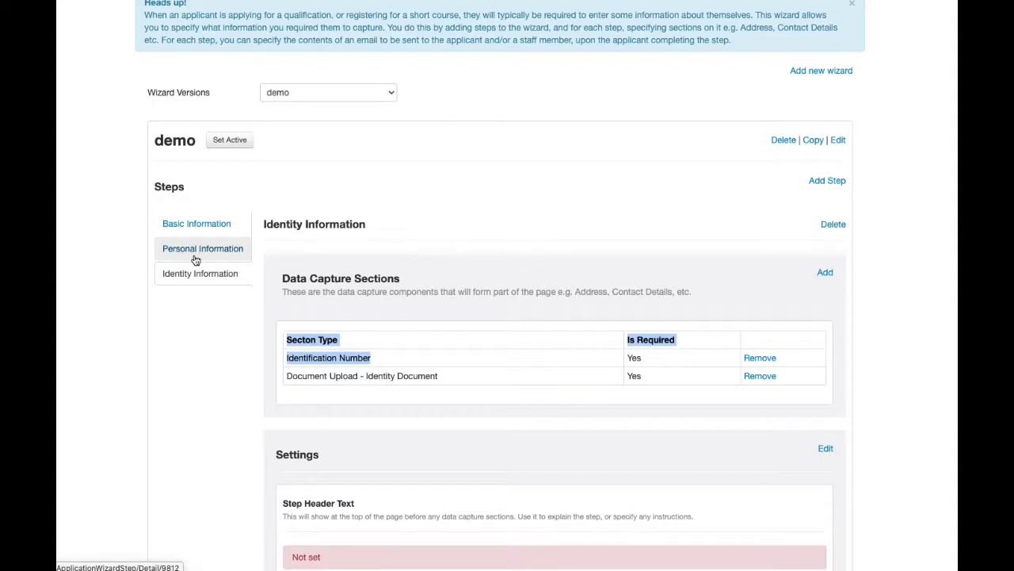
pyautogui.click(211, 309)
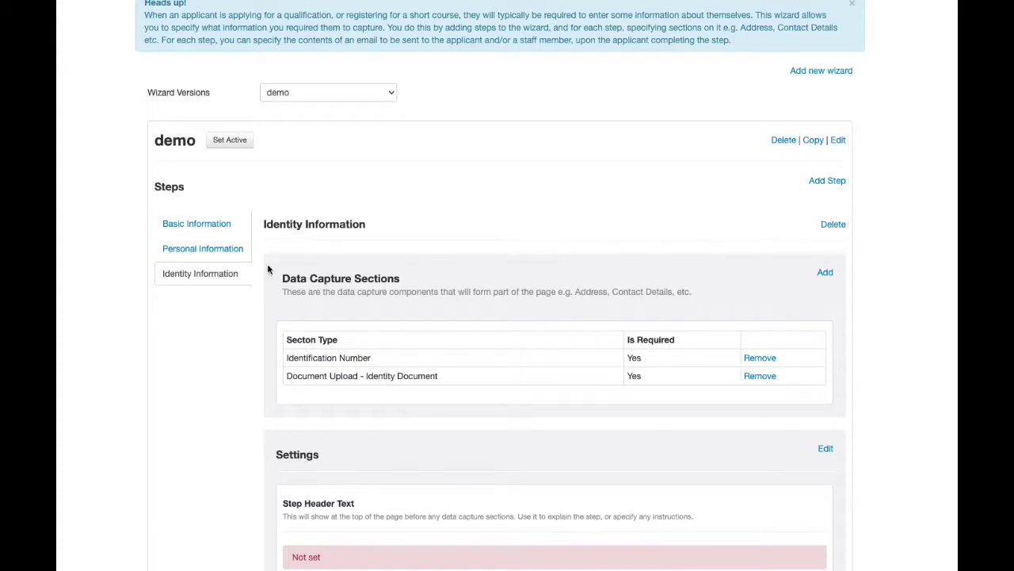
pyautogui.scroll(-5, 429, 264)
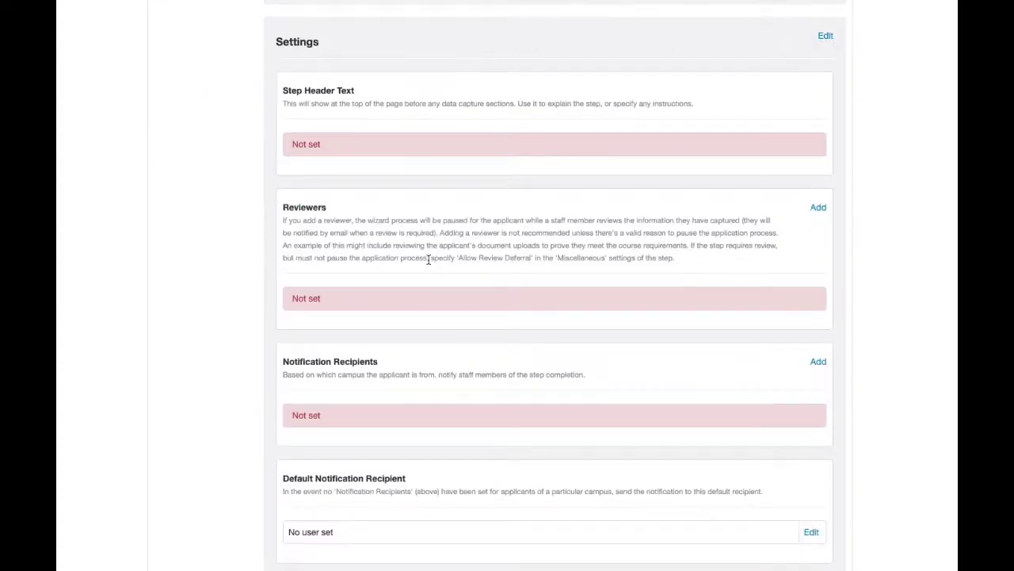
pyautogui.scroll(3, 429, 261)
pyautogui.scroll(-2, 476, 270)
pyautogui.scroll(-10, 531, 282)
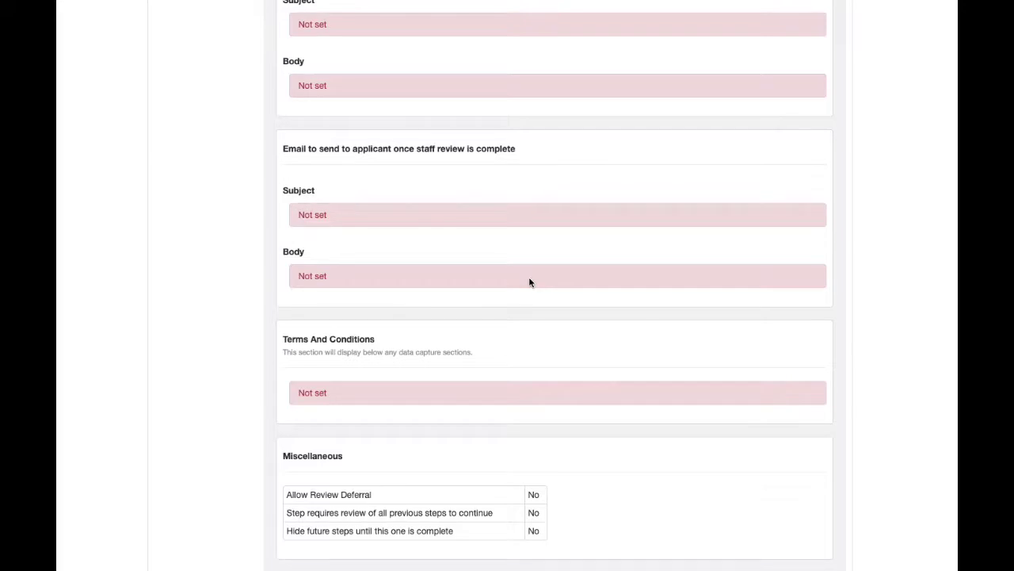
pyautogui.scroll(20, 529, 277)
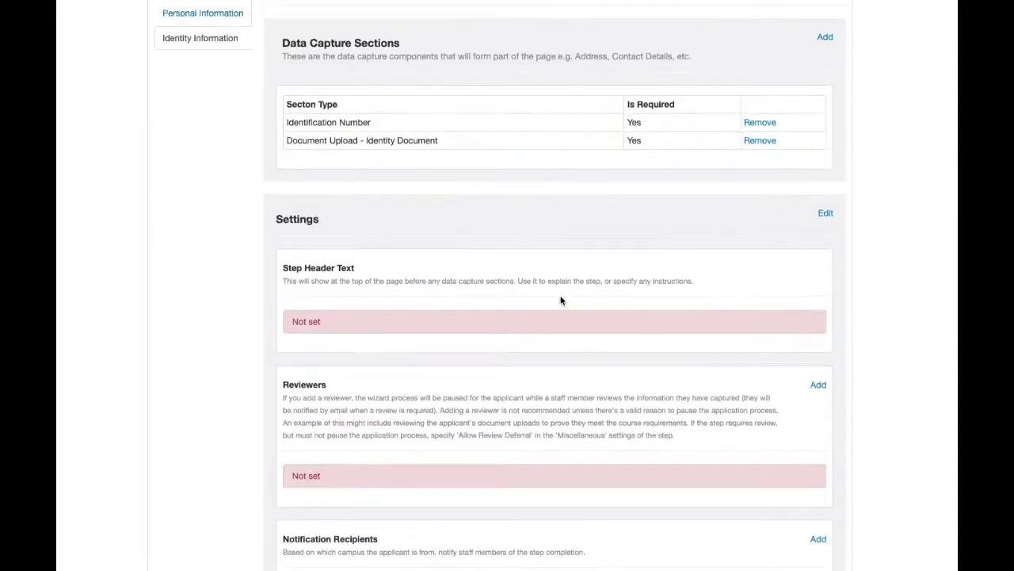
pyautogui.scroll(-1, 543, 413)
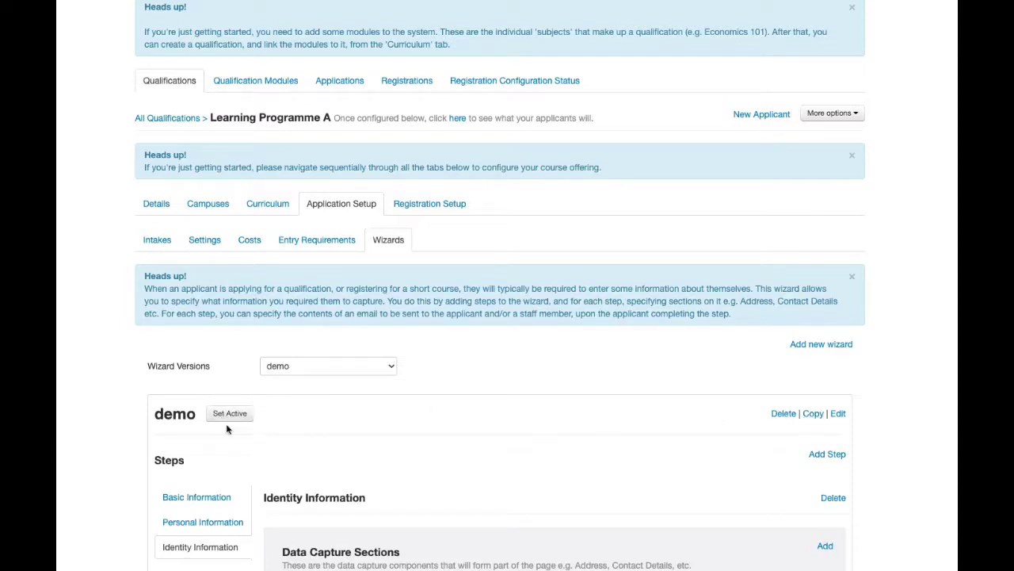
pyautogui.click(814, 413)
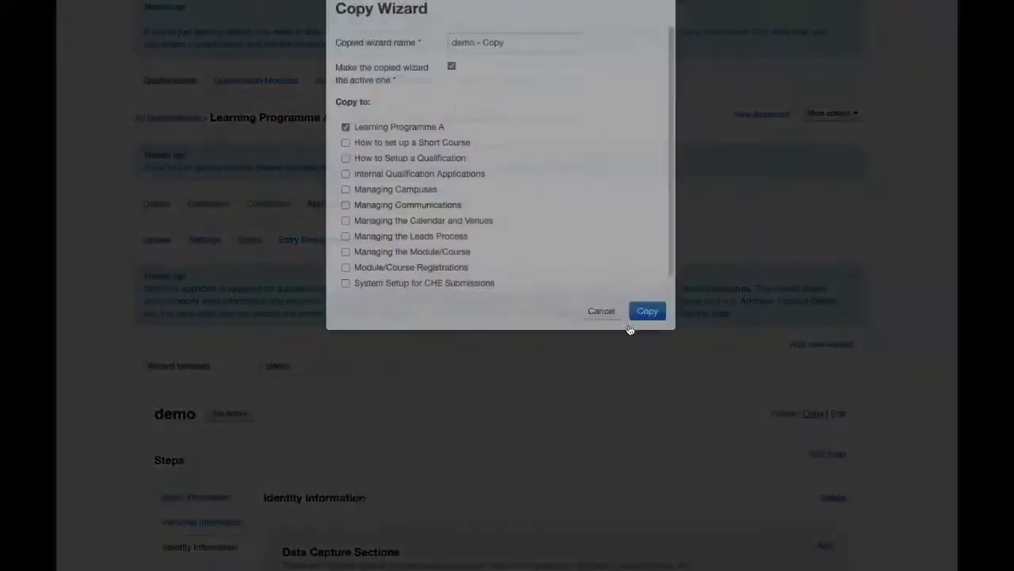
pyautogui.moveTo(505, 105); pyautogui.dragTo(474, 108)
pyautogui.press('BackSpace')
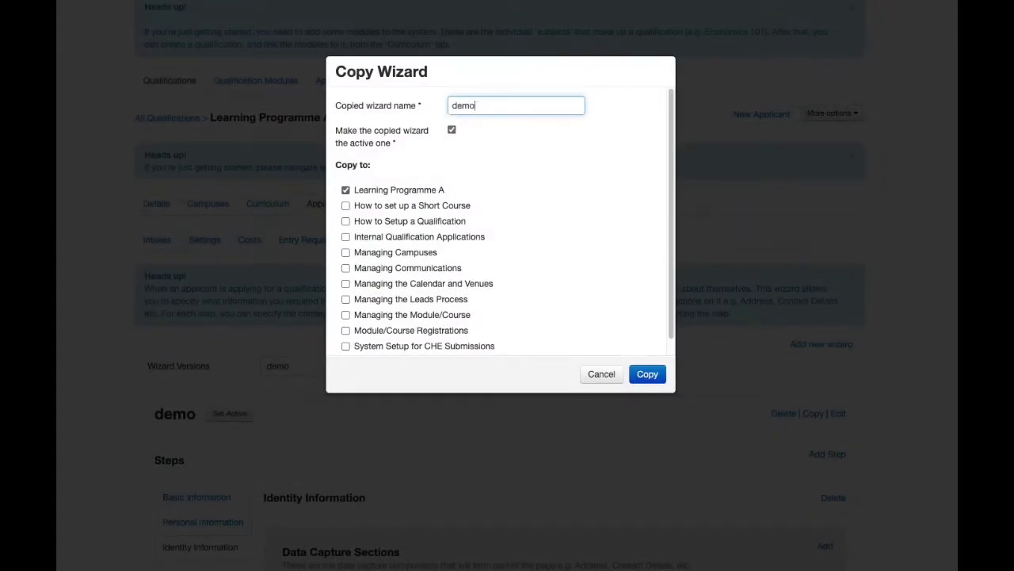
pyautogui.click(453, 131)
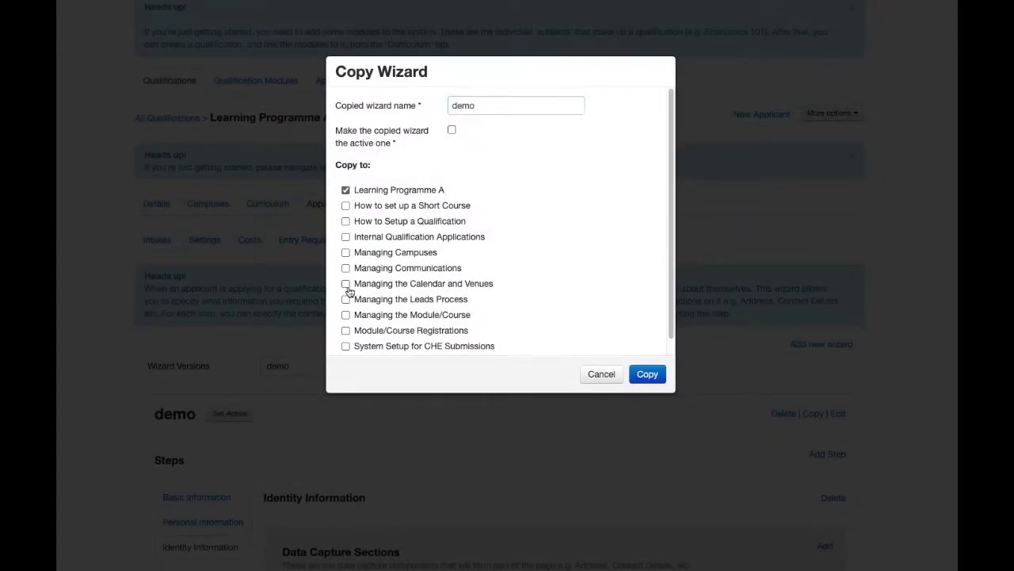
pyautogui.scroll(-1, 358, 291)
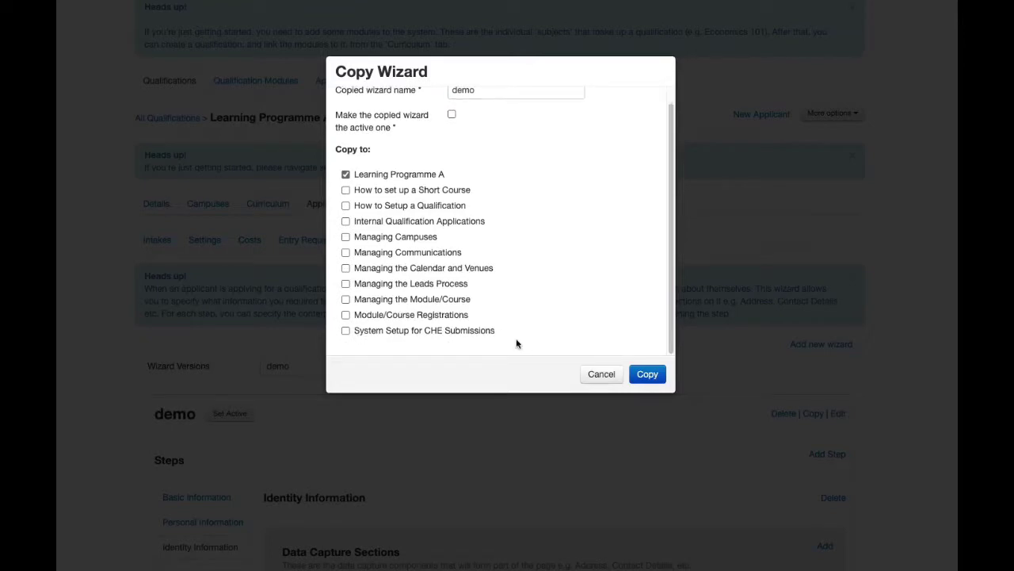
pyautogui.click(602, 374)
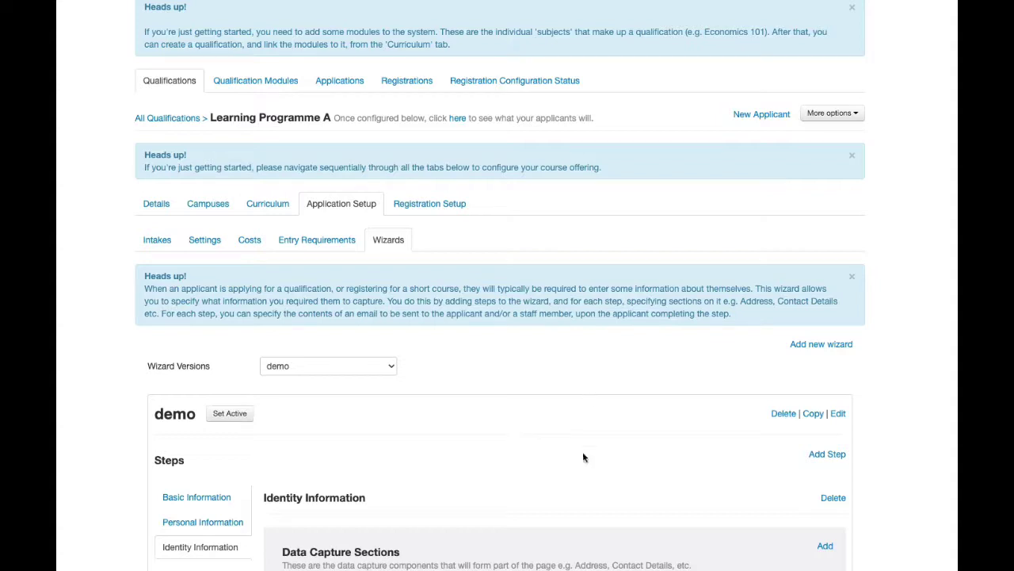
pyautogui.scroll(-1, 562, 453)
pyautogui.scroll(-10, 563, 453)
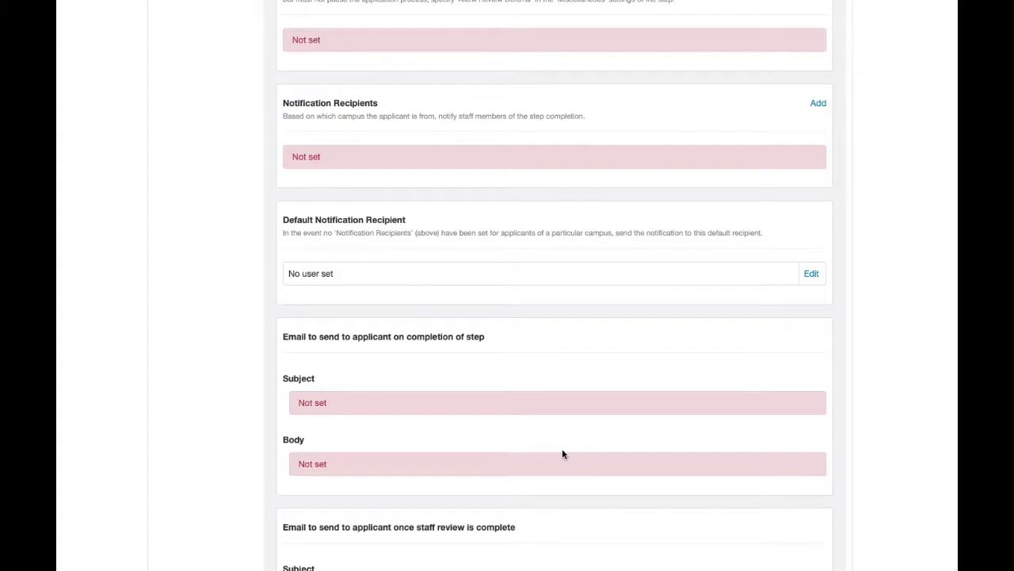
pyautogui.rightClick(543, 385)
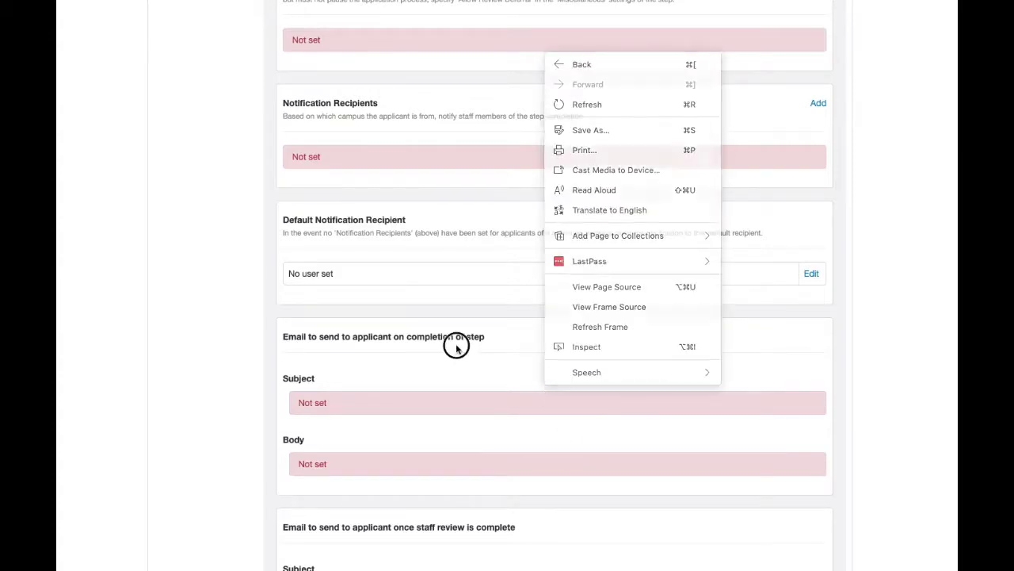
pyautogui.click(456, 346)
pyautogui.scroll(15, 457, 347)
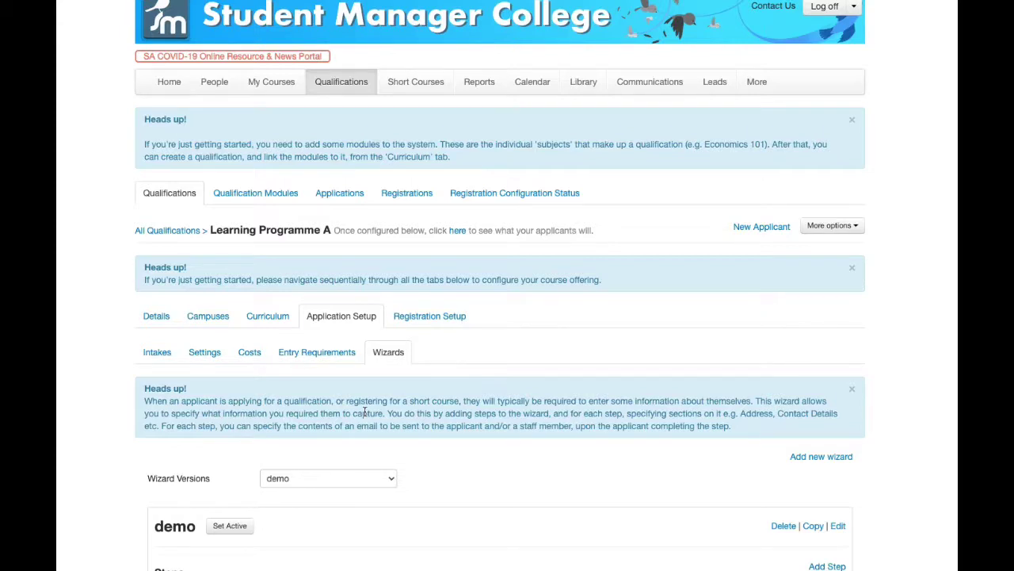
# Step: Open Learning Programme A's Registration Setup and review its registration dates and module groups
pyautogui.click(448, 317)
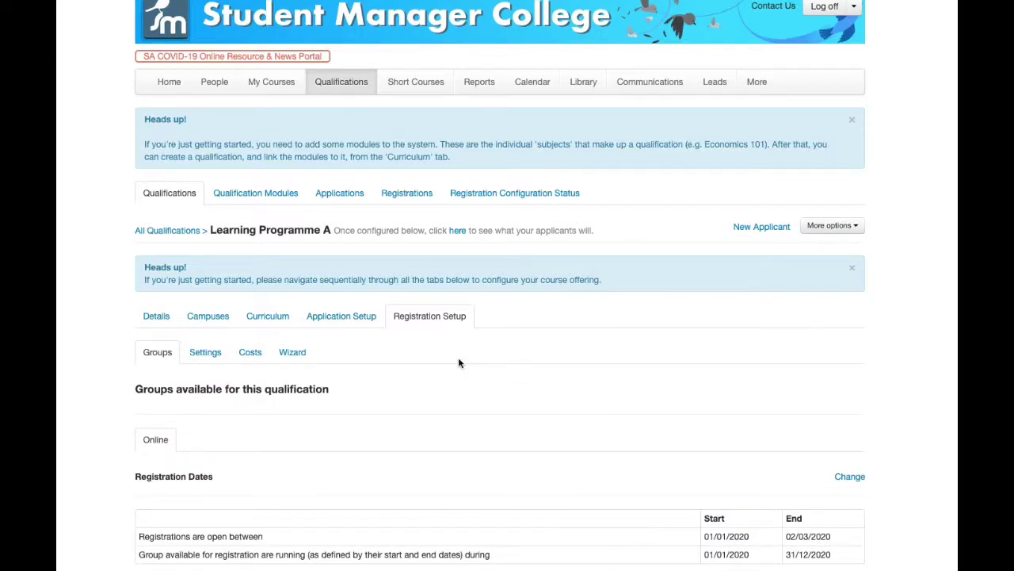
pyautogui.scroll(-10, 464, 354)
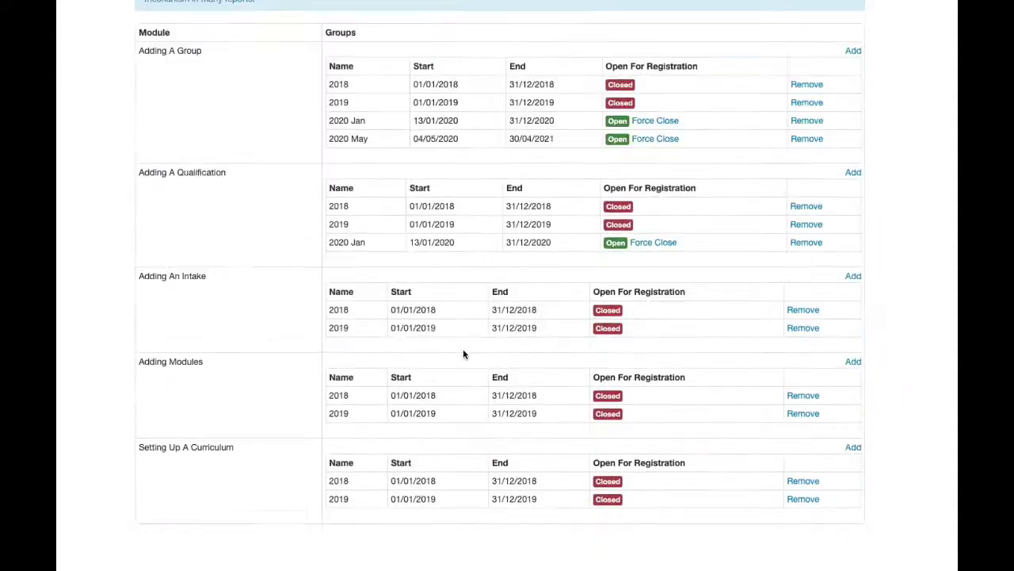
pyautogui.scroll(10, 463, 354)
pyautogui.scroll(-5, 464, 355)
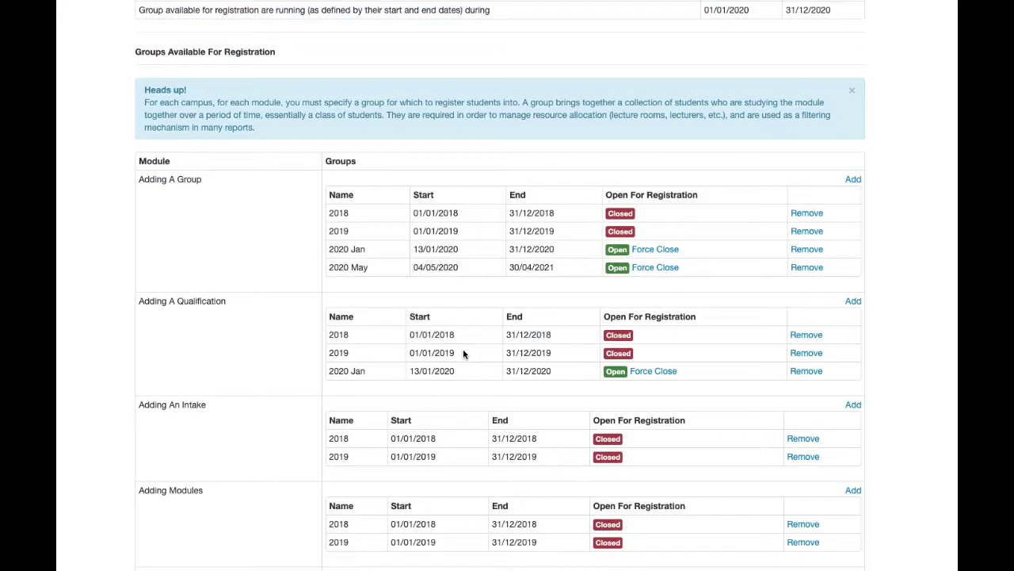
pyautogui.scroll(3, 463, 354)
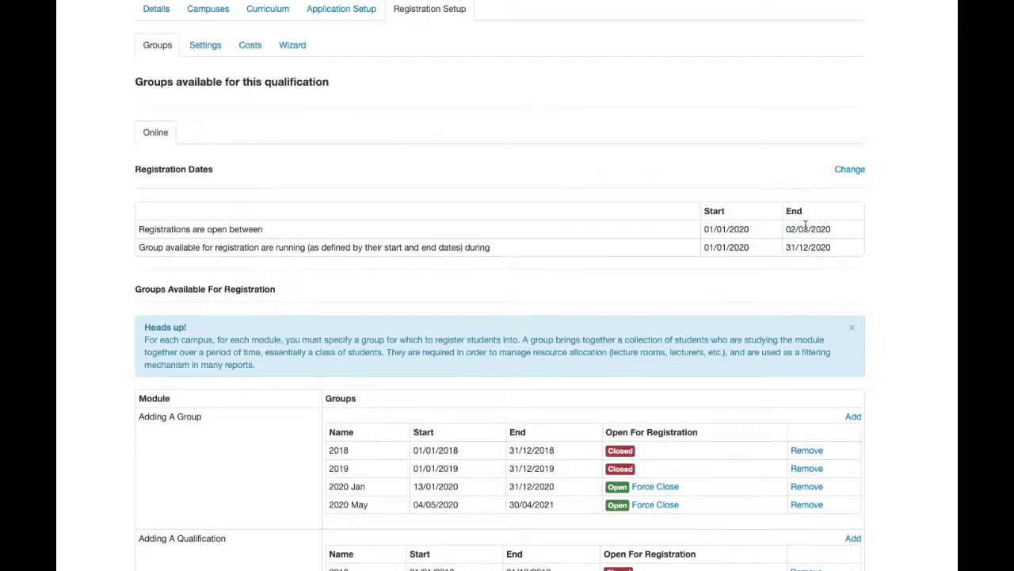
# Step: Extend the registration close date to 31/12/2020, keeping 01/01/2020 as the open date
pyautogui.click(850, 169)
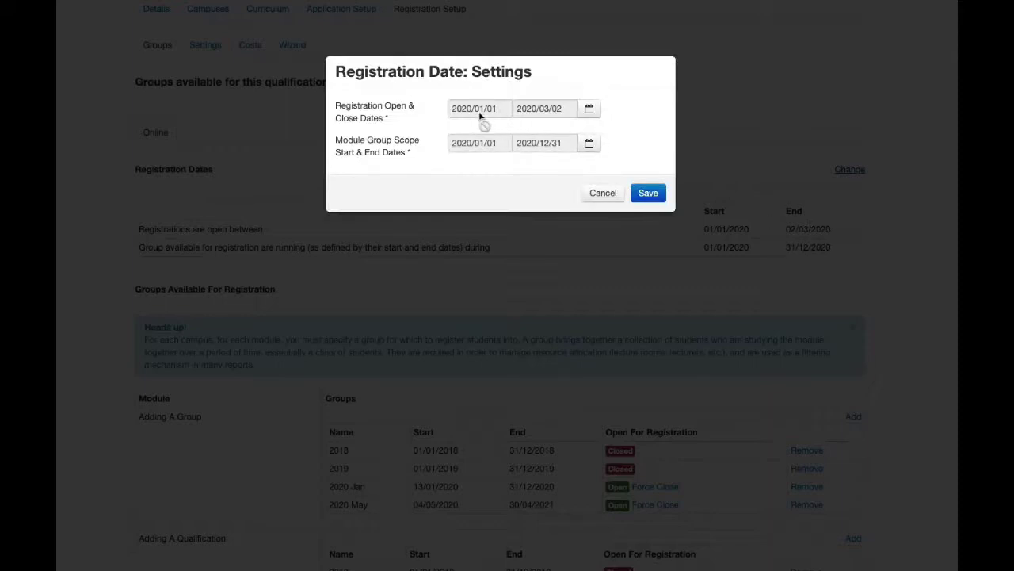
pyautogui.click(589, 110)
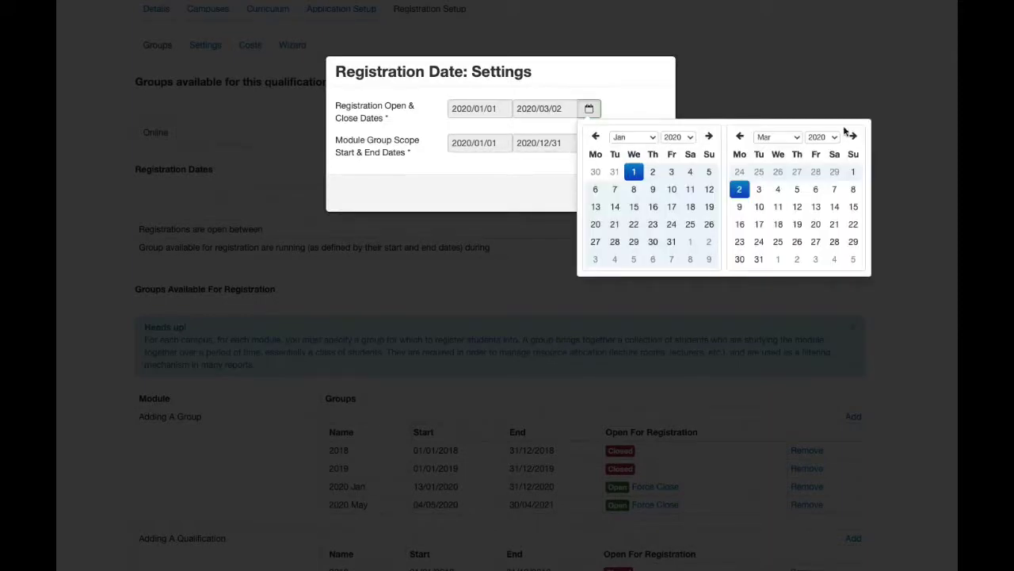
pyautogui.click(797, 139)
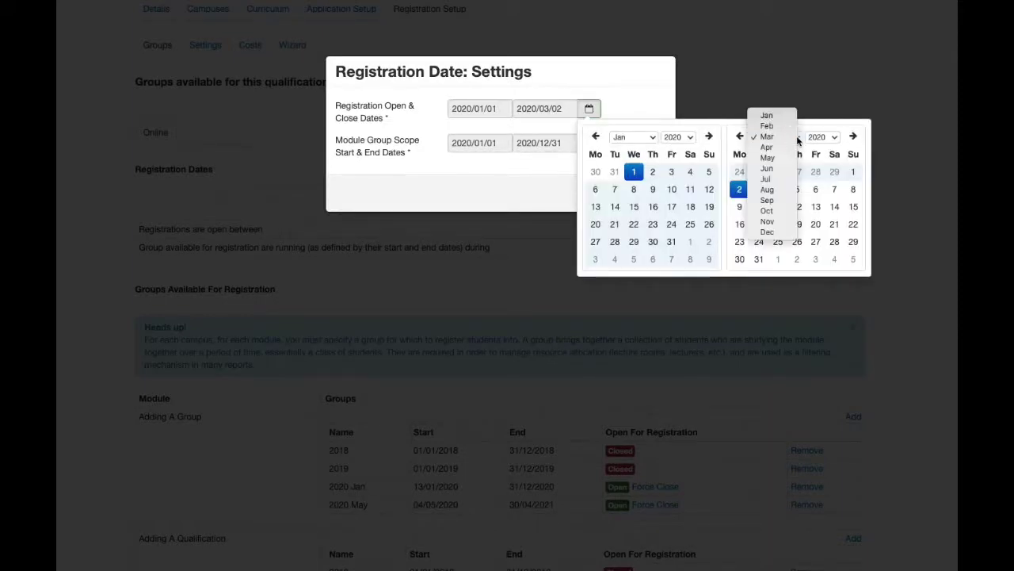
pyautogui.click(767, 231)
pyautogui.click(797, 242)
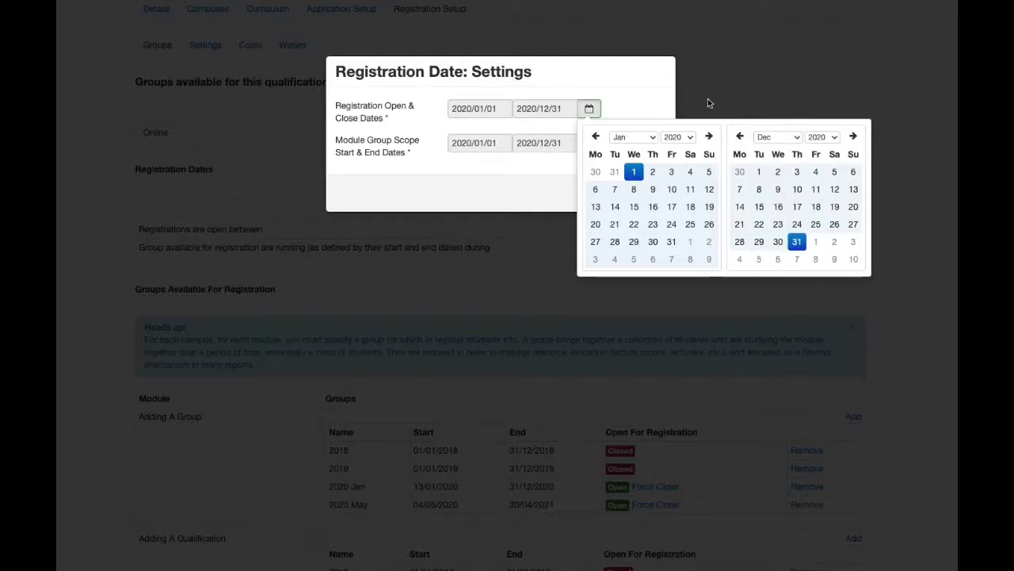
pyautogui.click(637, 95)
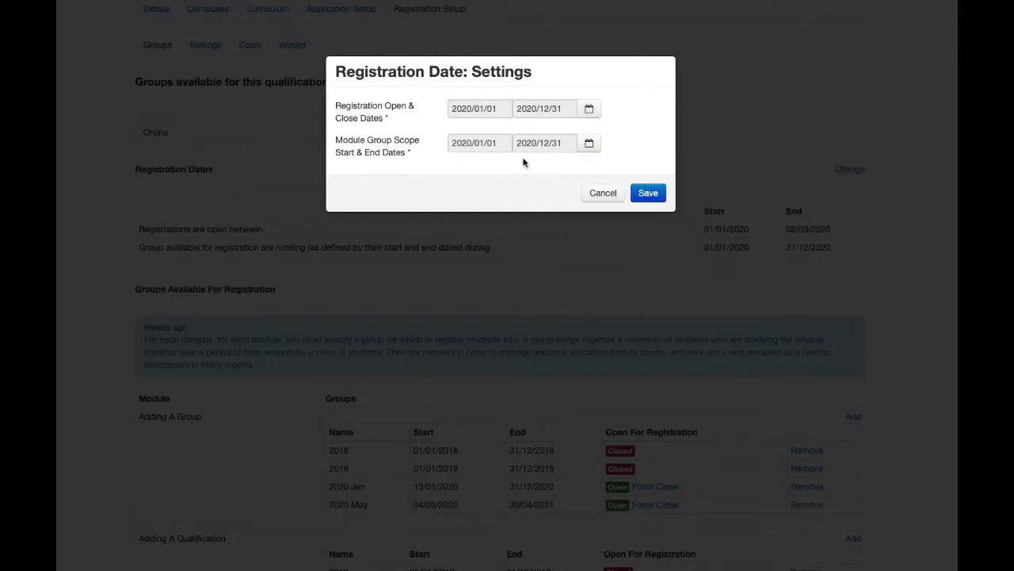
pyautogui.click(647, 194)
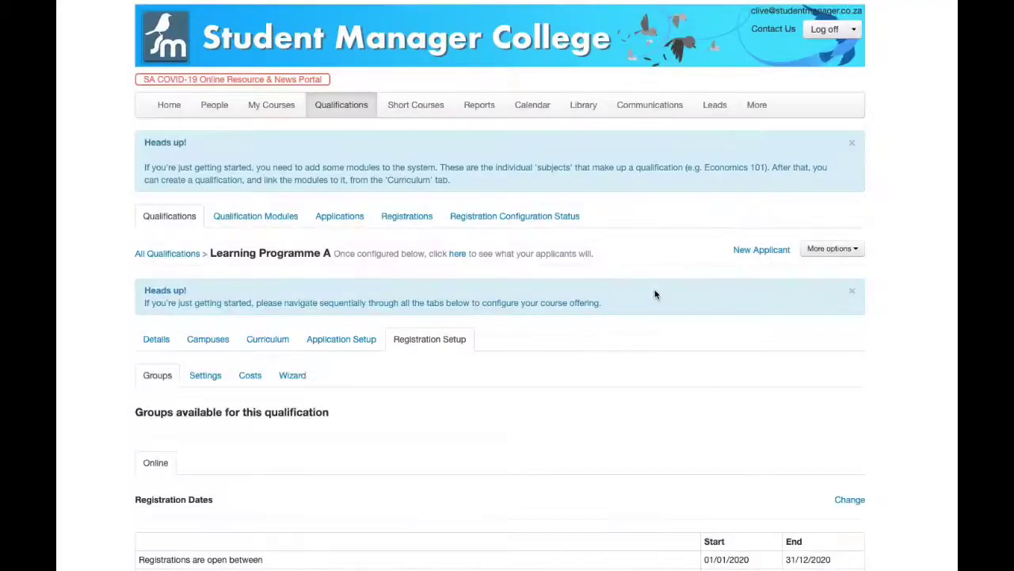
# Step: Force close Adding A Group's 2020 Jan and 2020 May groups and Adding A Qualification's 2020 Jan group
pyautogui.scroll(-5, 655, 292)
pyautogui.scroll(-1, 655, 294)
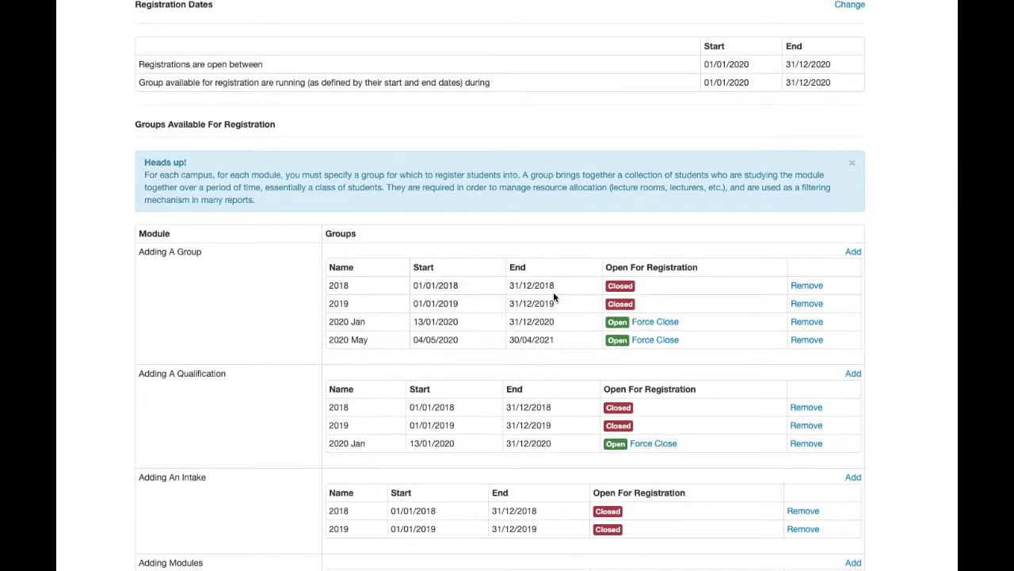
pyautogui.scroll(-4, 621, 307)
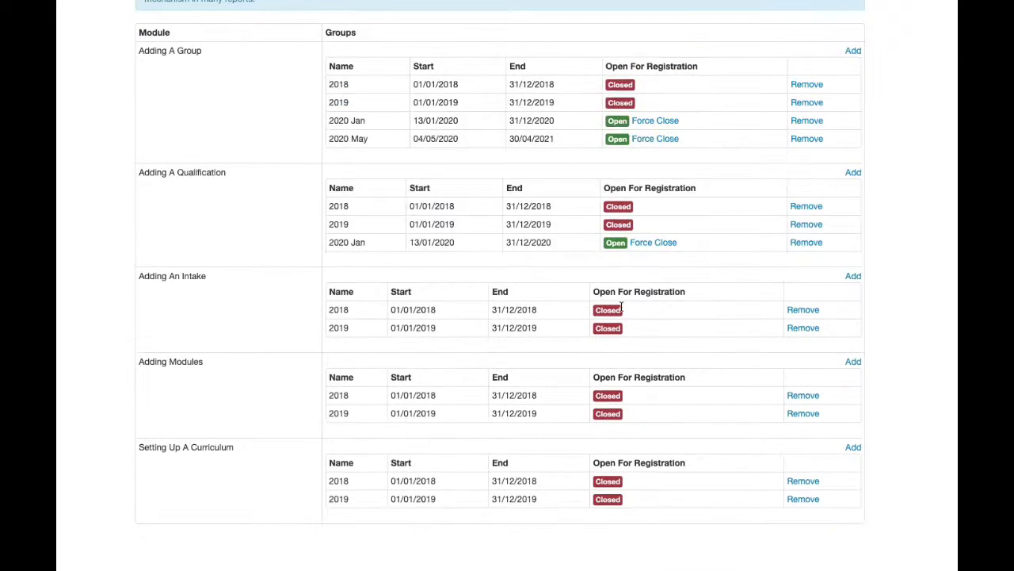
pyautogui.scroll(2, 621, 307)
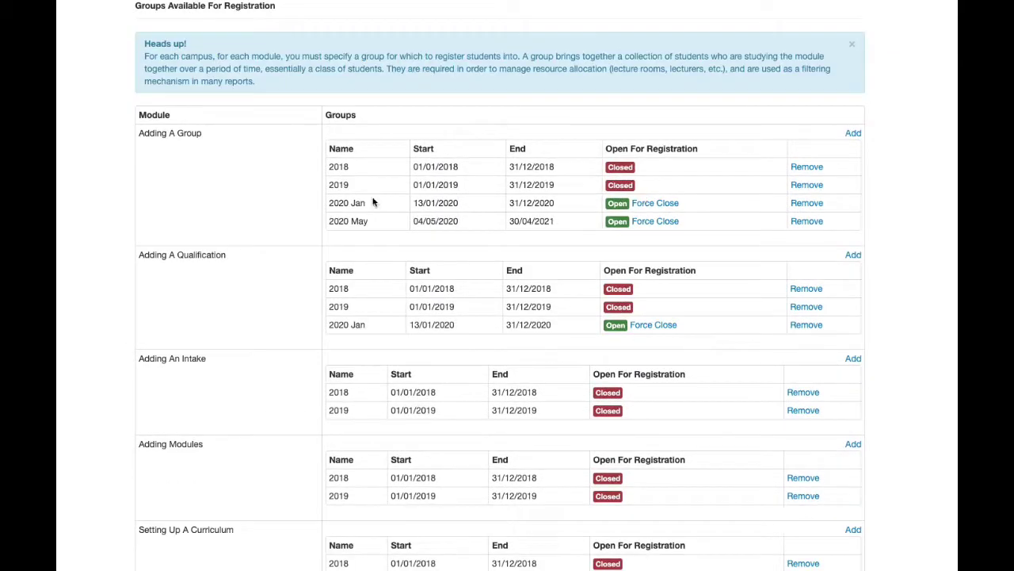
pyautogui.moveTo(328, 204); pyautogui.dragTo(697, 224)
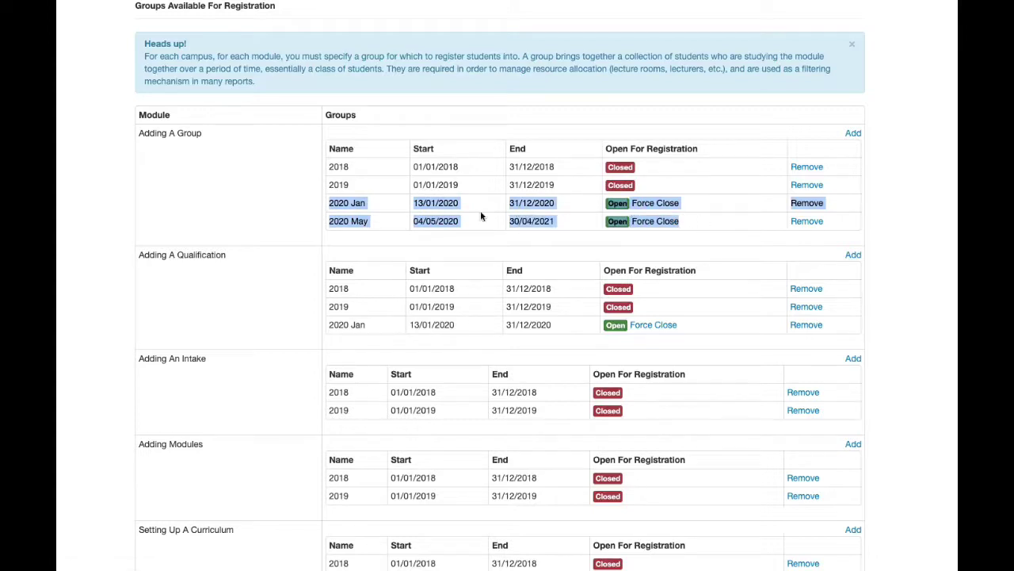
pyautogui.click(348, 205)
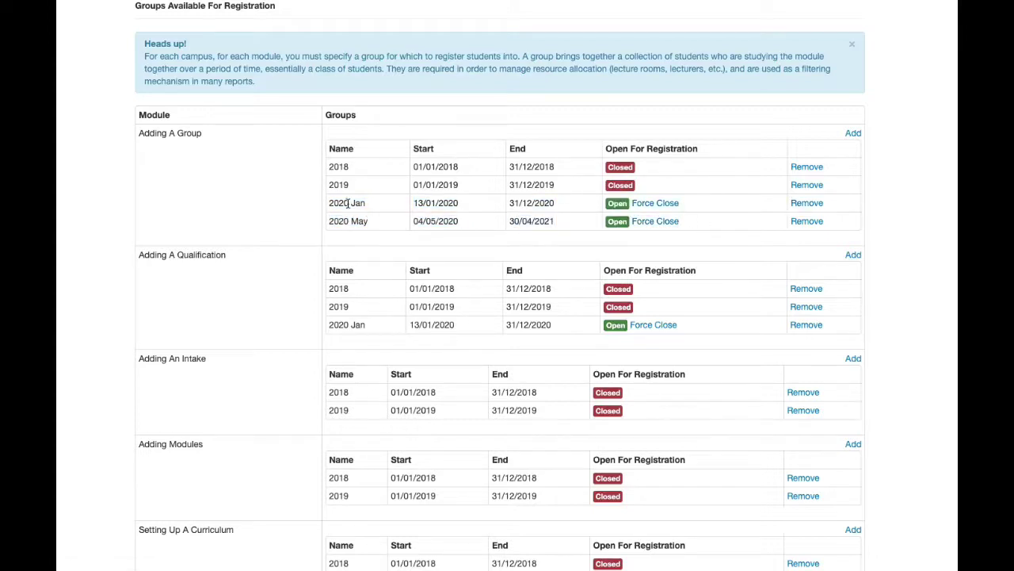
pyautogui.click(669, 205)
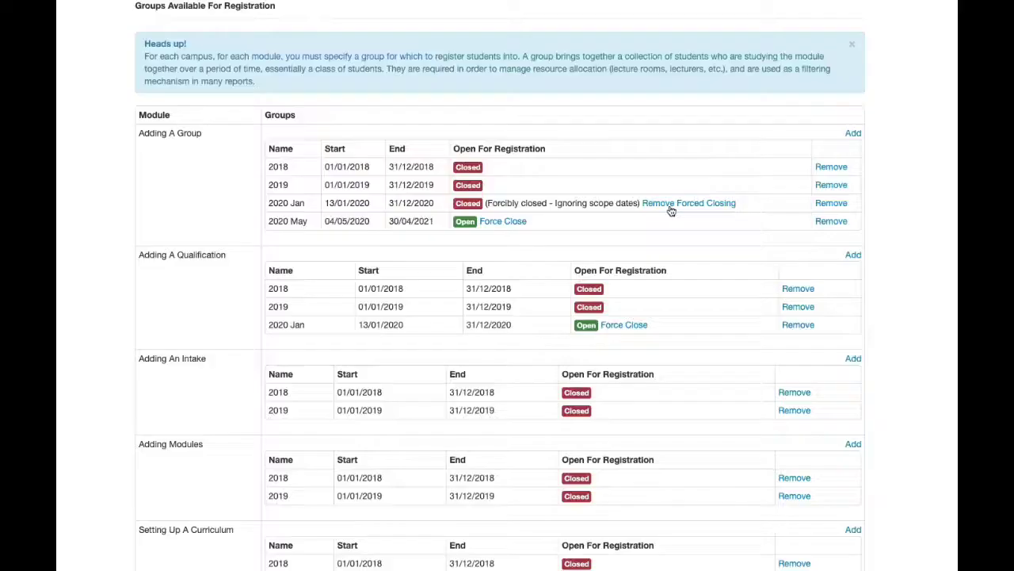
pyautogui.click(503, 221)
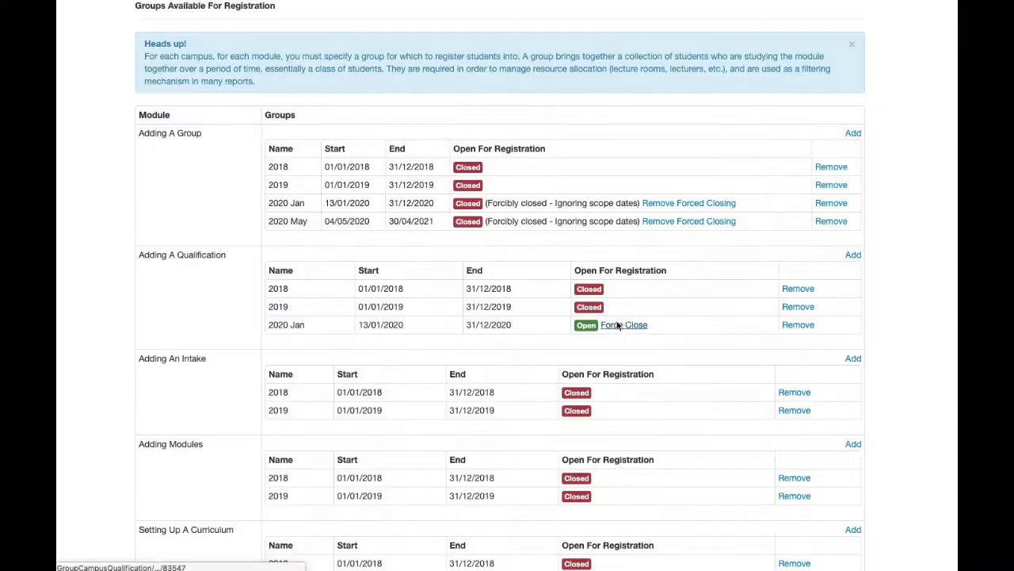
pyautogui.click(638, 321)
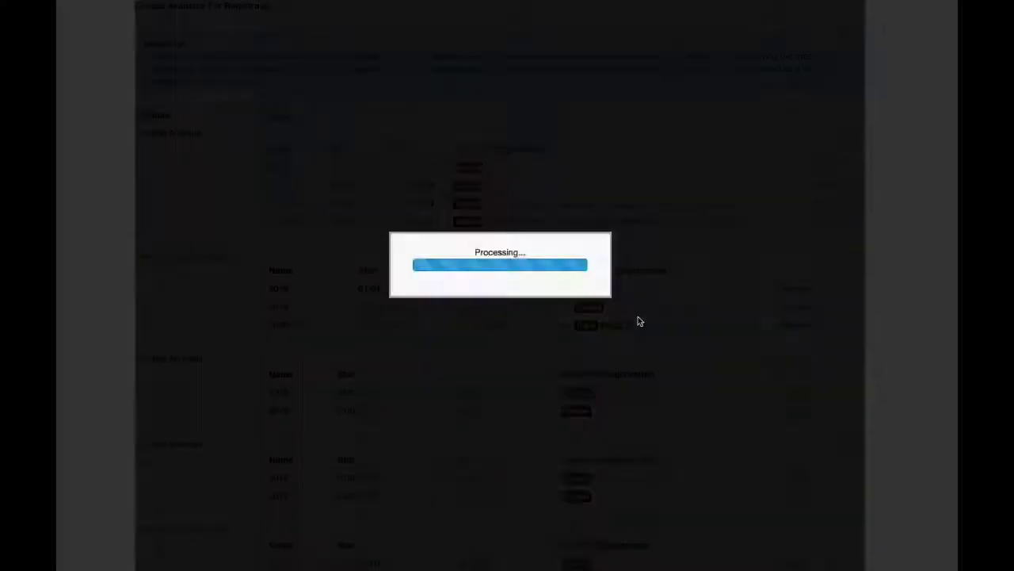
pyautogui.scroll(-2, 640, 321)
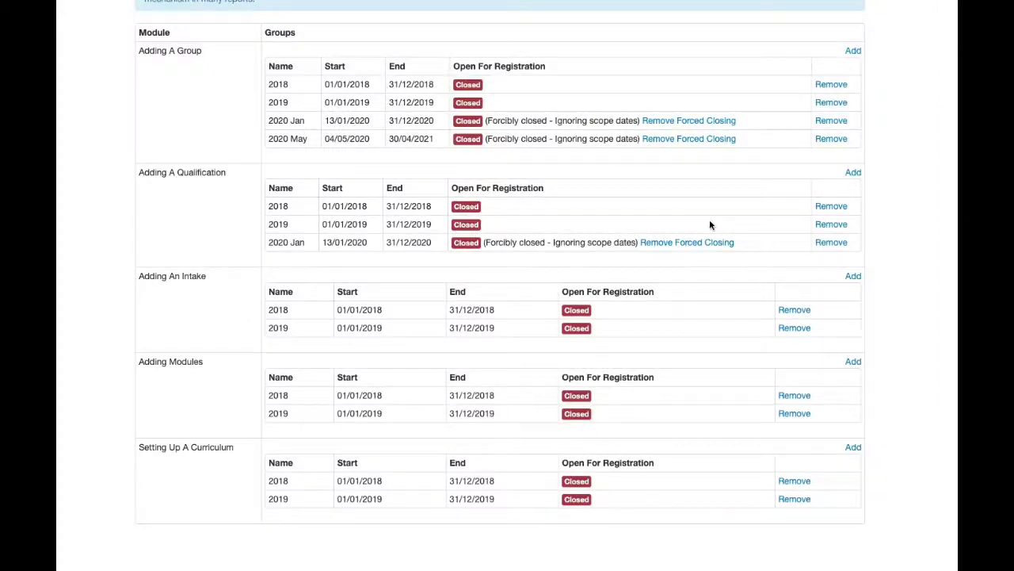
pyautogui.scroll(5, 710, 225)
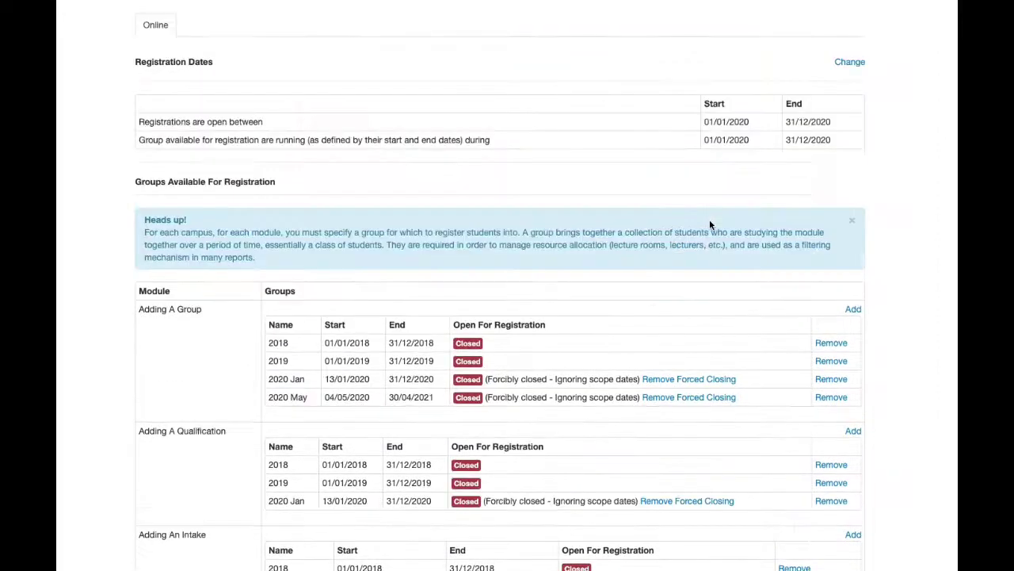
# Step: Create a new group named July with code j20 under Adding A Group
pyautogui.click(854, 309)
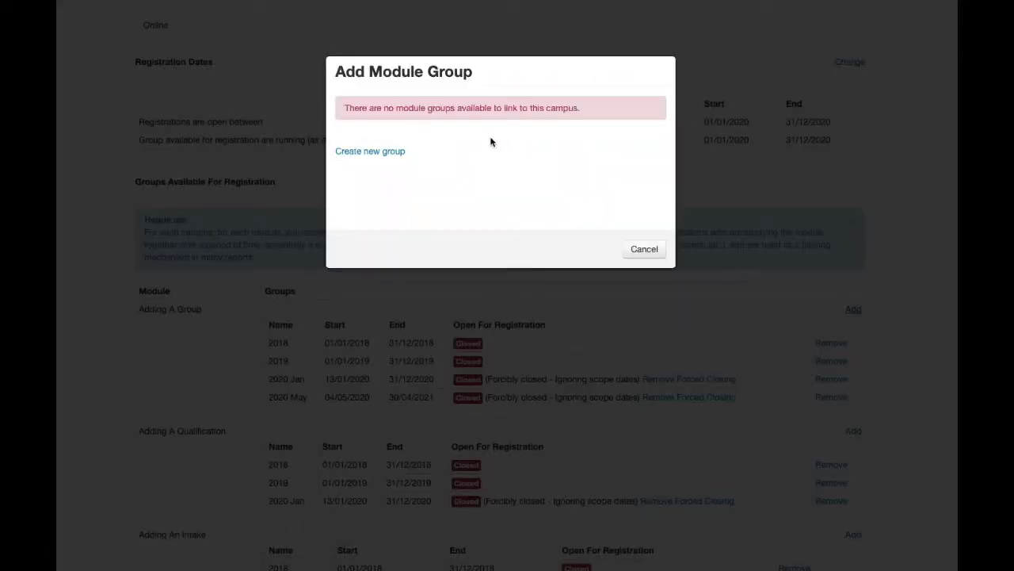
pyautogui.click(396, 152)
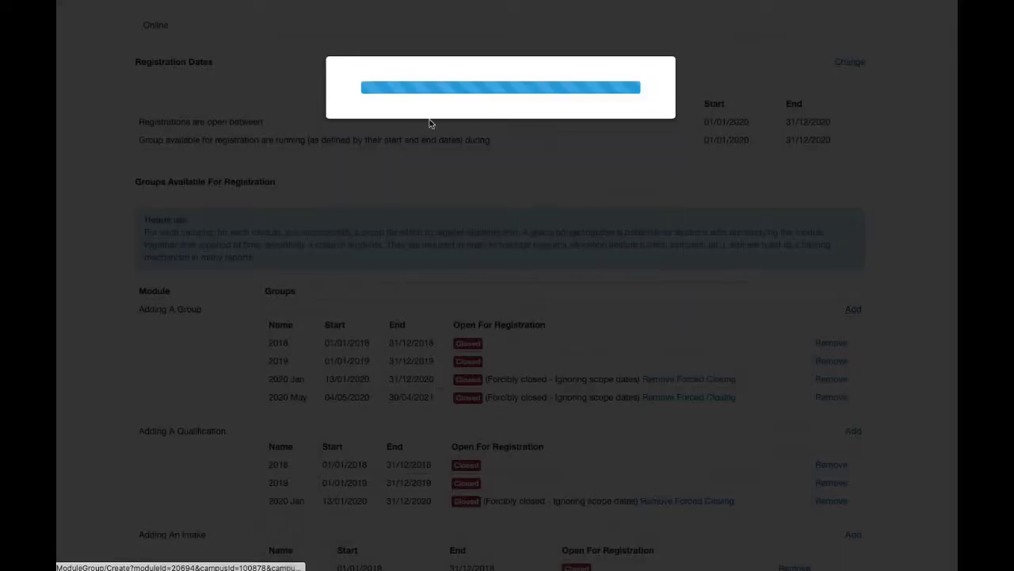
pyautogui.click(465, 133)
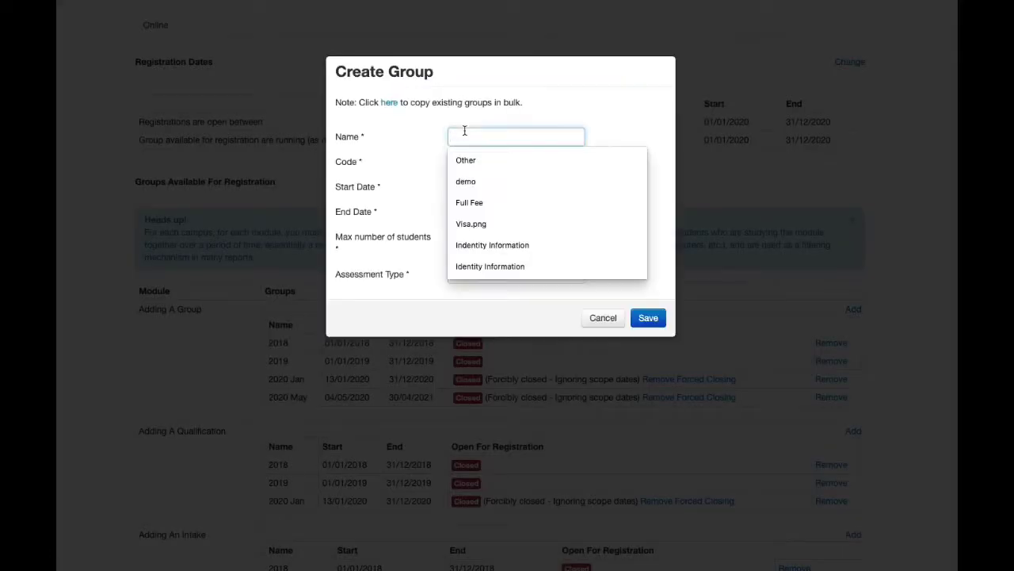
pyautogui.write('Ju')
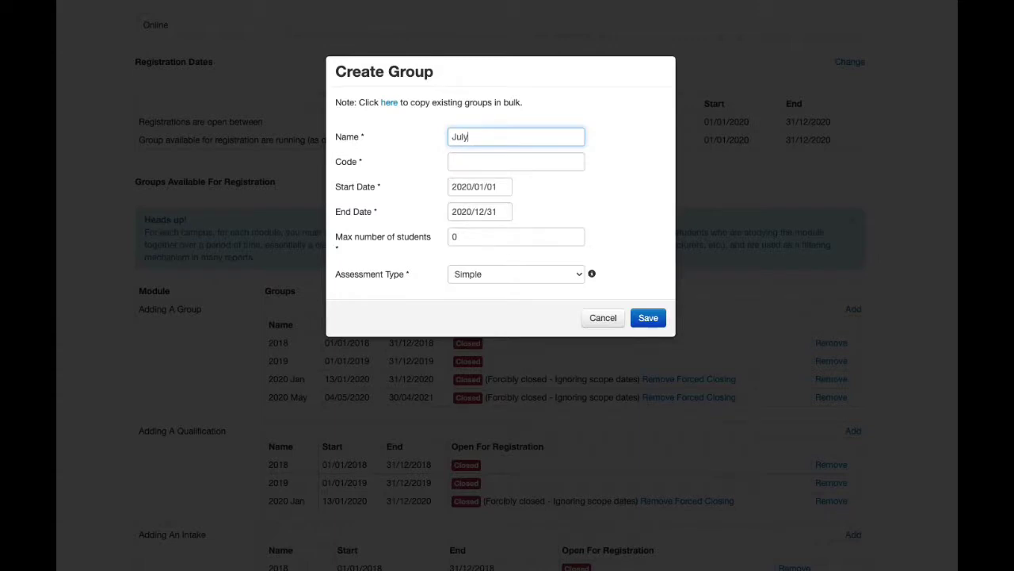
pyautogui.write('ly')
pyautogui.click(465, 164)
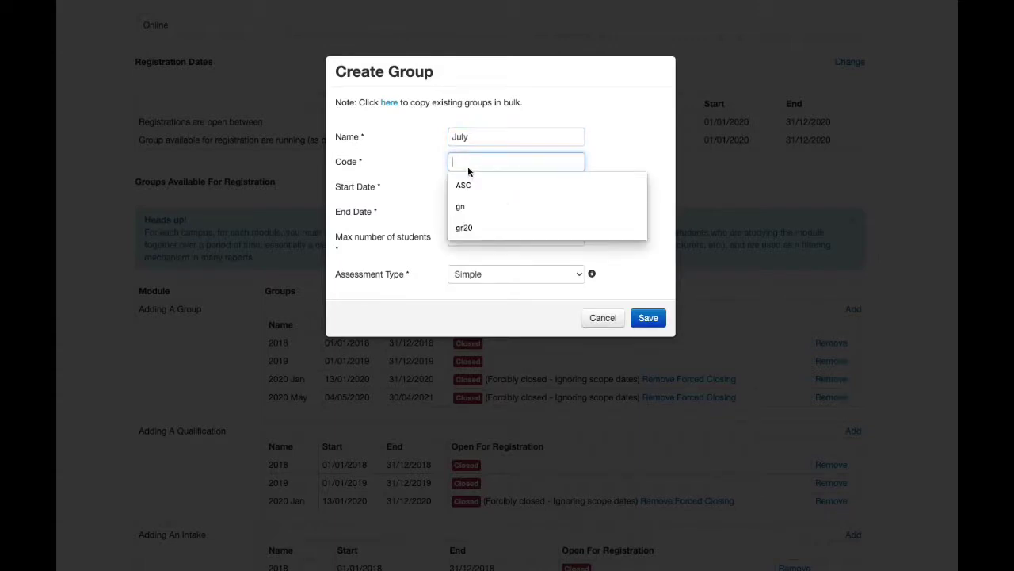
pyautogui.write('j')
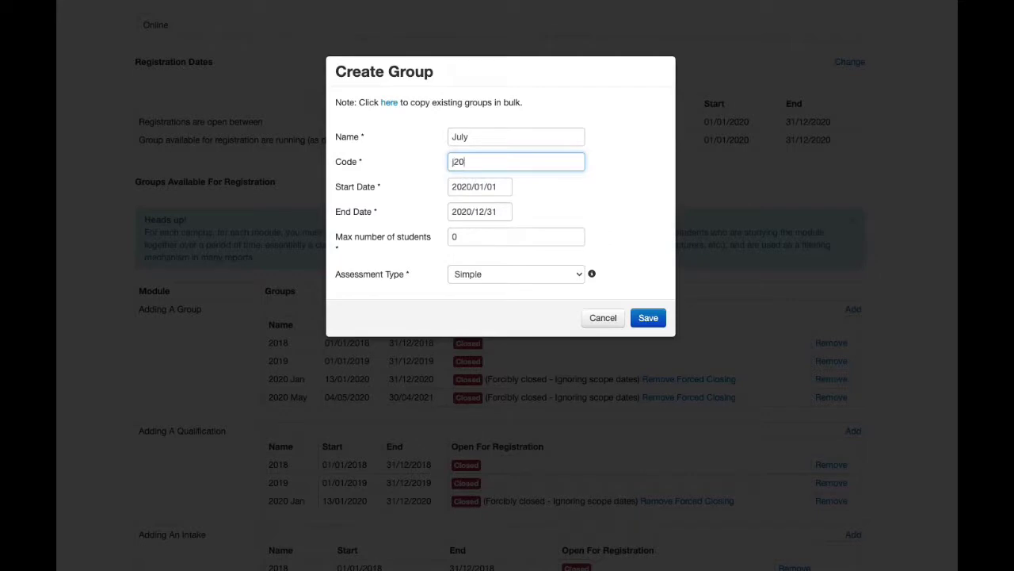
pyautogui.write('20')
pyautogui.click(644, 318)
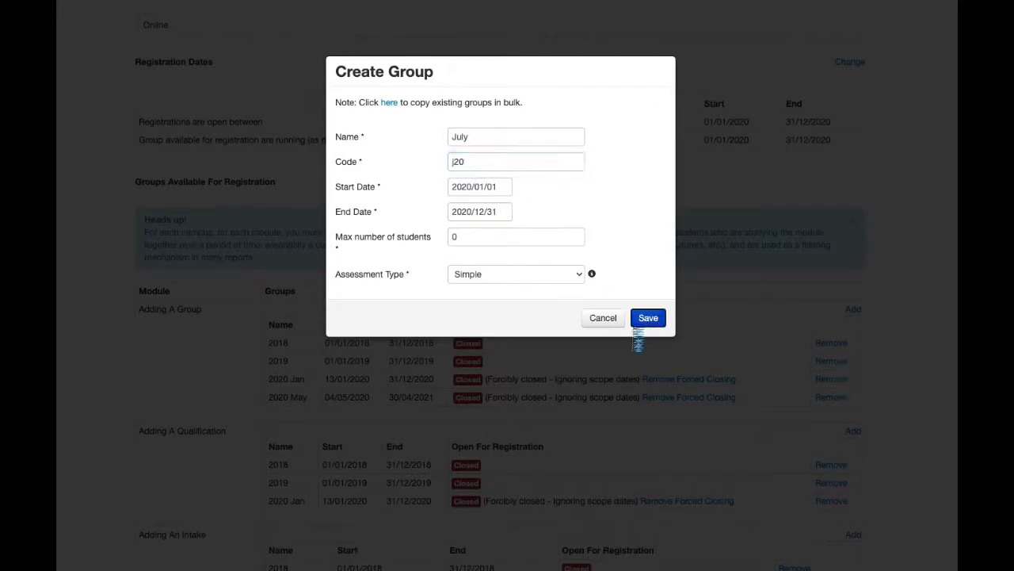
pyautogui.scroll(-4, 625, 344)
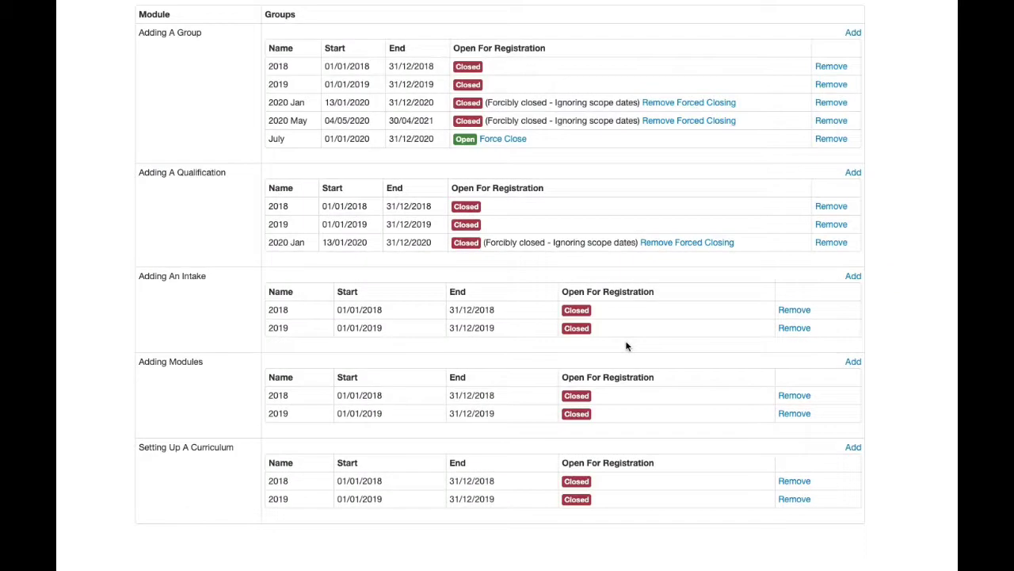
# Step: Create a July group with code J20 under Adding A Qualification
pyautogui.click(851, 171)
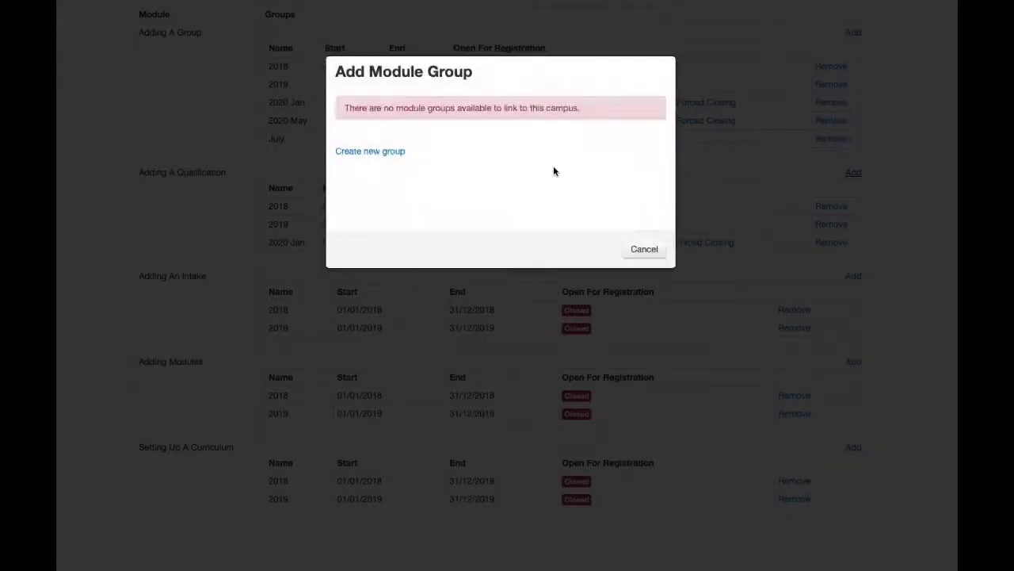
pyautogui.click(337, 152)
pyautogui.click(473, 136)
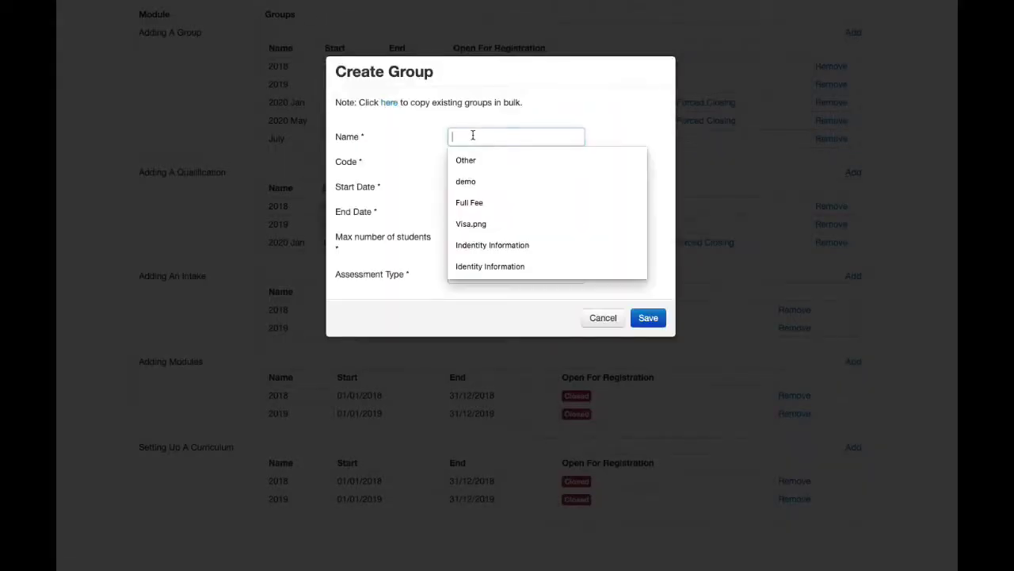
pyautogui.write('j')
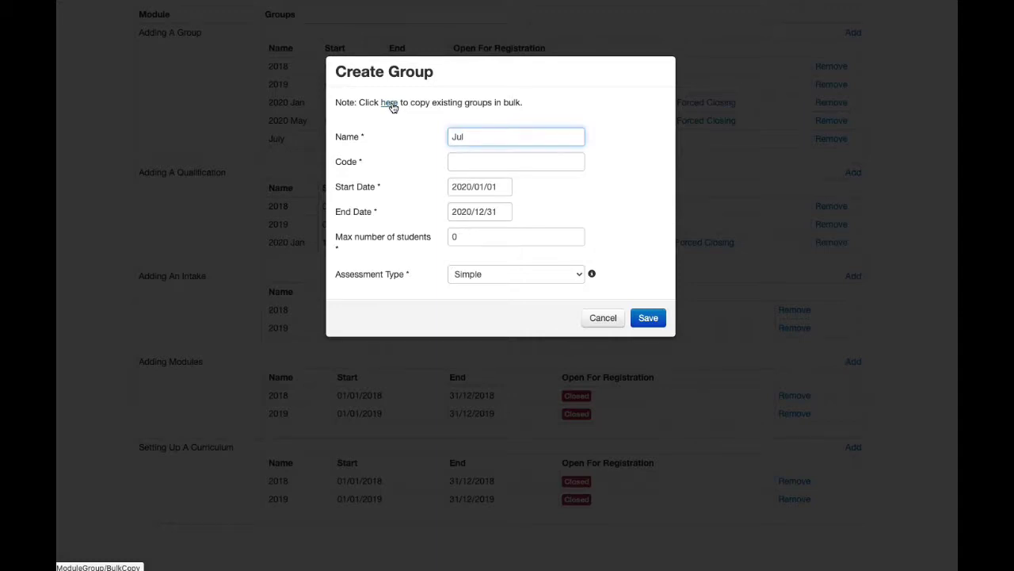
pyautogui.click(471, 163)
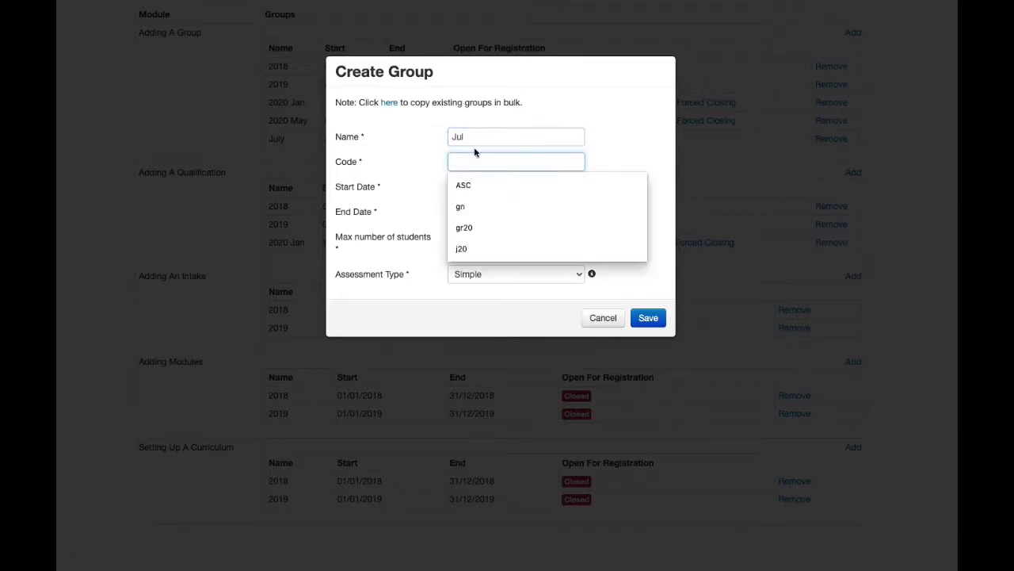
pyautogui.click(476, 137)
pyautogui.click(472, 161)
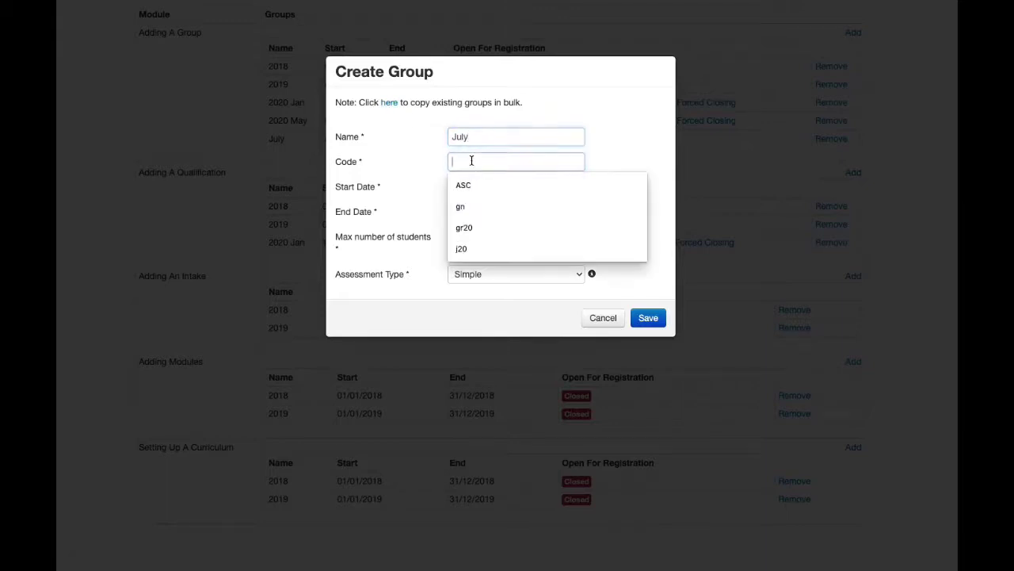
pyautogui.write('J')
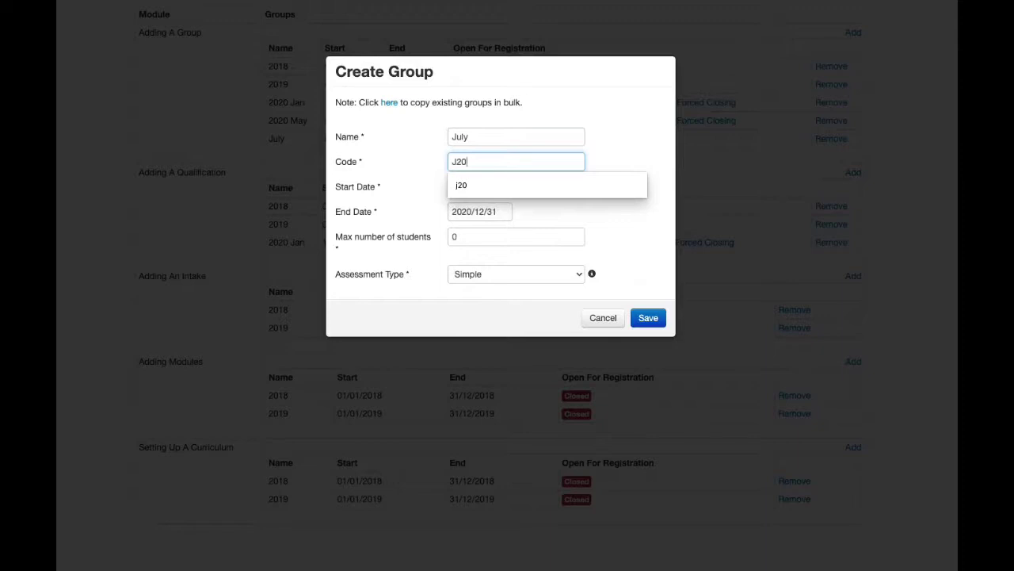
pyautogui.write('20')
pyautogui.click(403, 178)
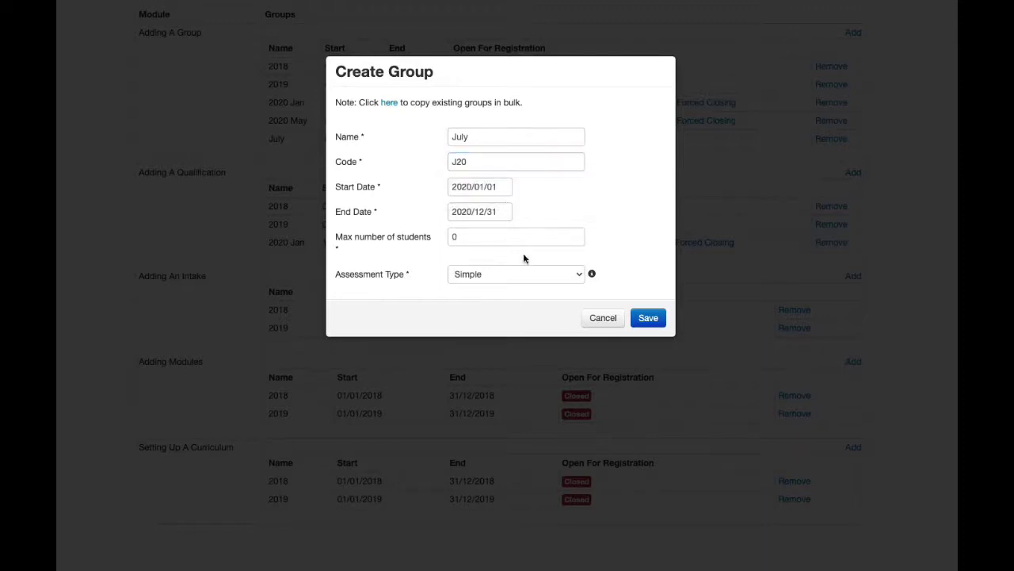
pyautogui.click(648, 319)
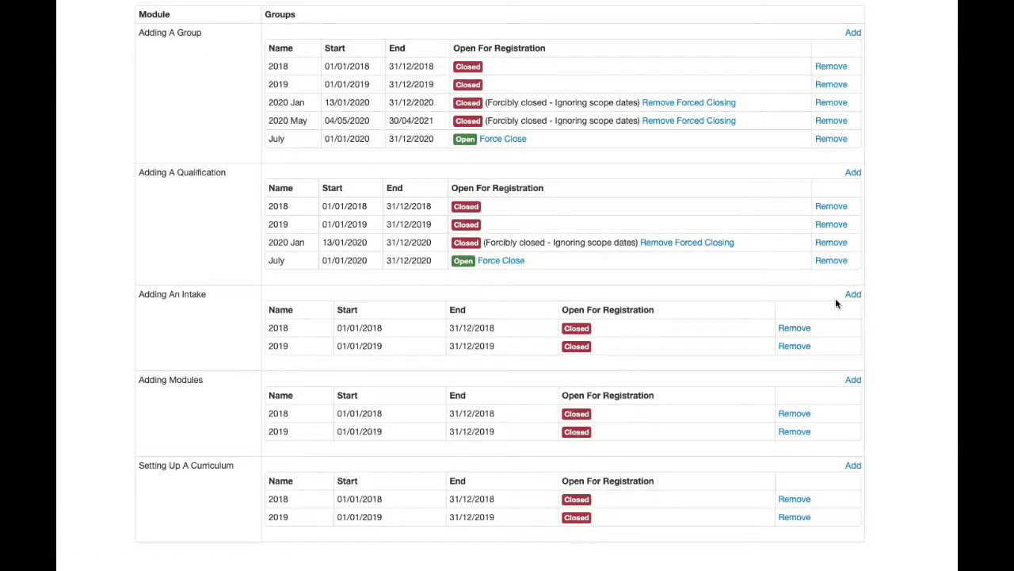
# Step: Create a July group with code J20 under Adding An Intake
pyautogui.click(853, 294)
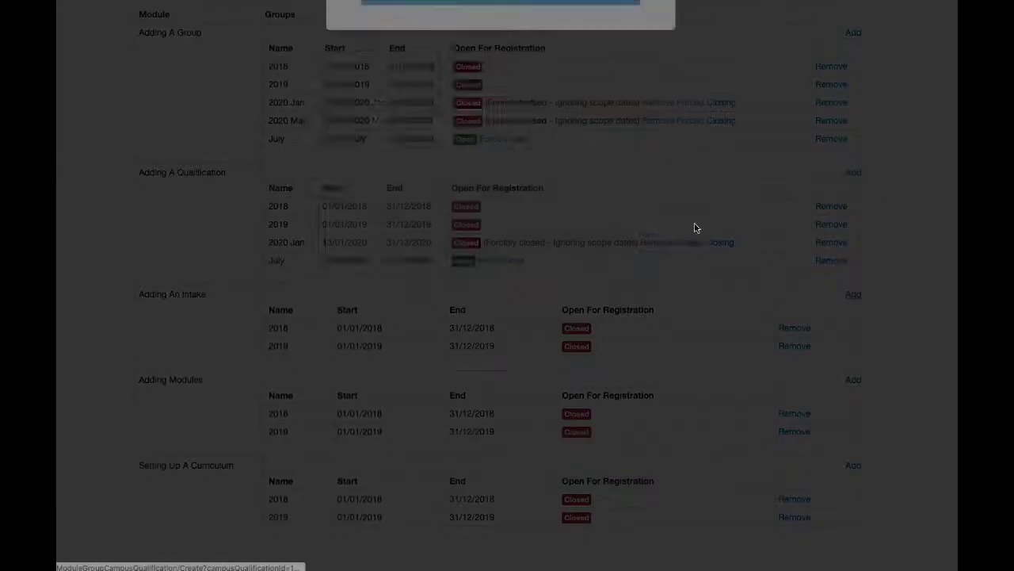
pyautogui.click(391, 153)
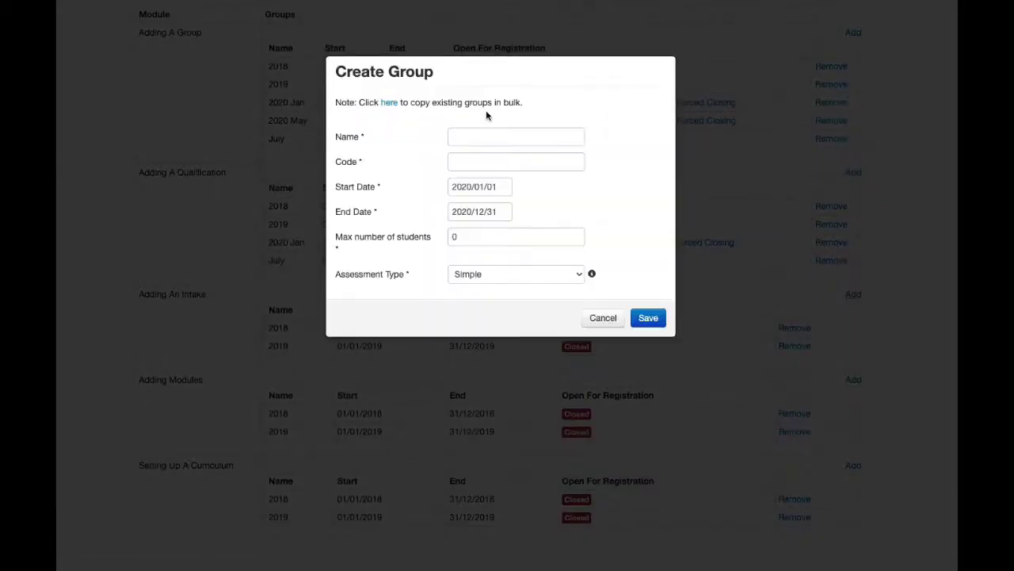
pyautogui.click(477, 135)
pyautogui.write('Jul')
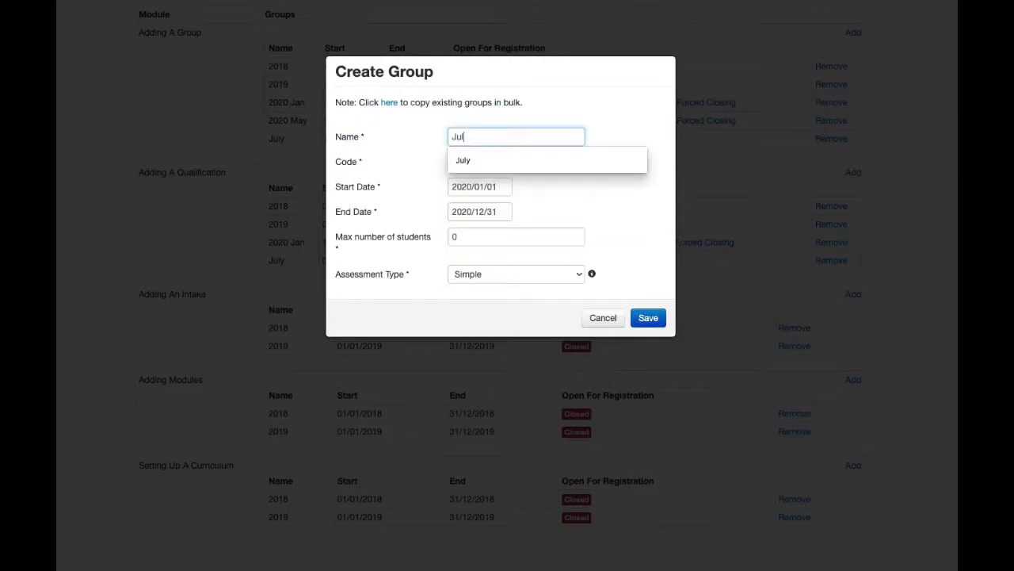
pyautogui.write('y')
pyautogui.click(515, 161)
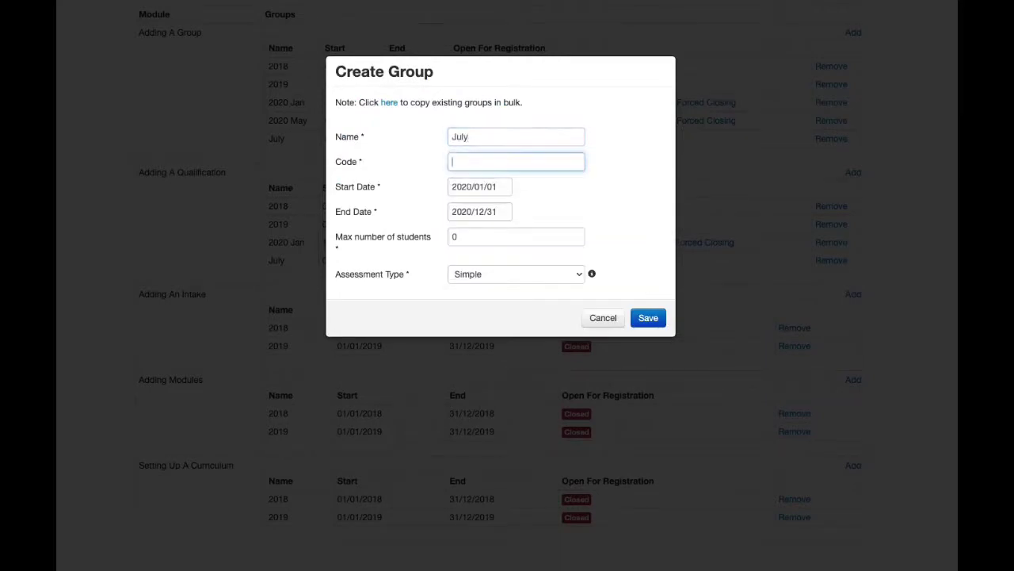
pyautogui.write('J20')
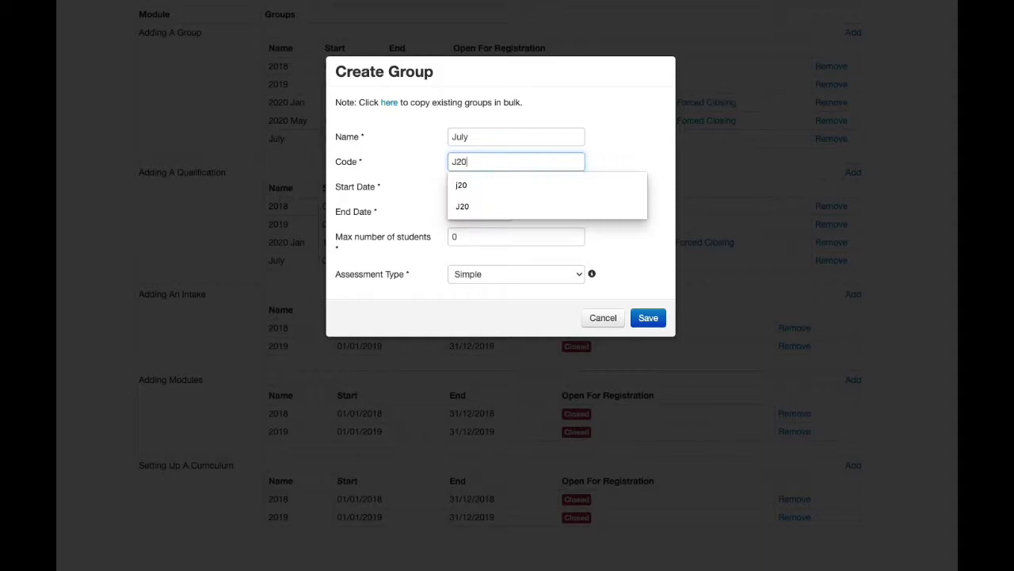
pyautogui.click(618, 96)
pyautogui.click(648, 317)
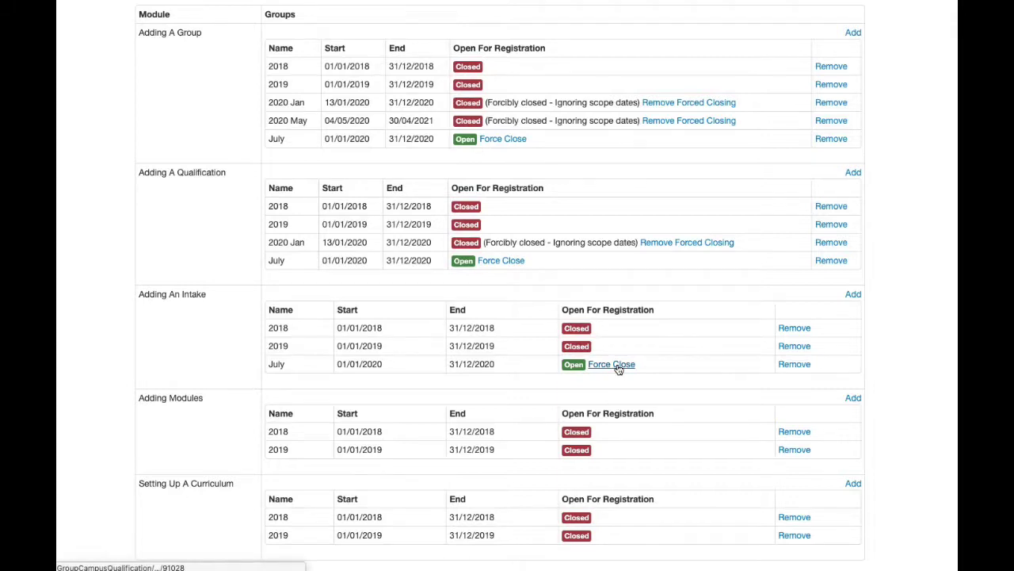
pyautogui.scroll(-1, 618, 369)
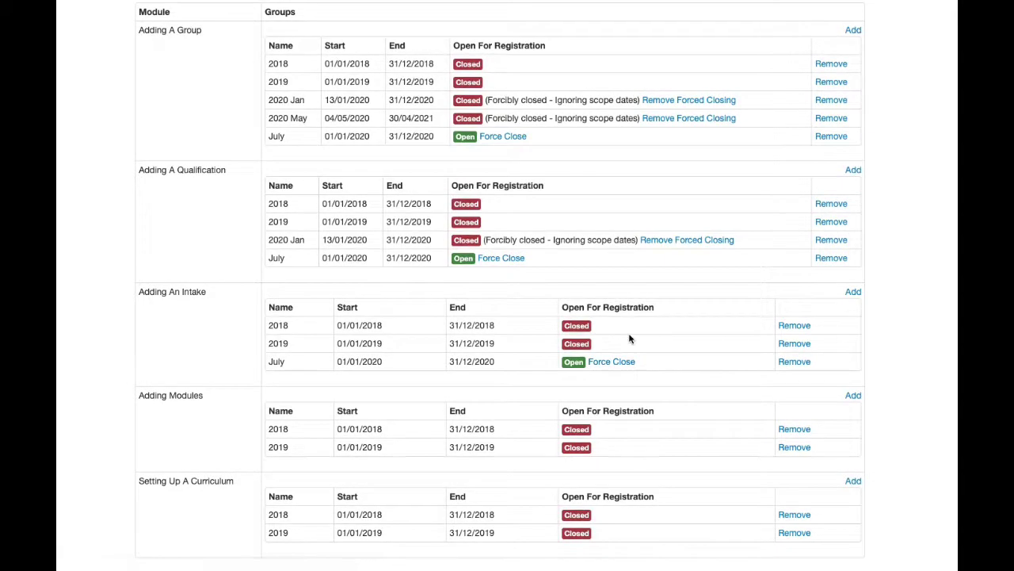
pyautogui.scroll(10, 630, 339)
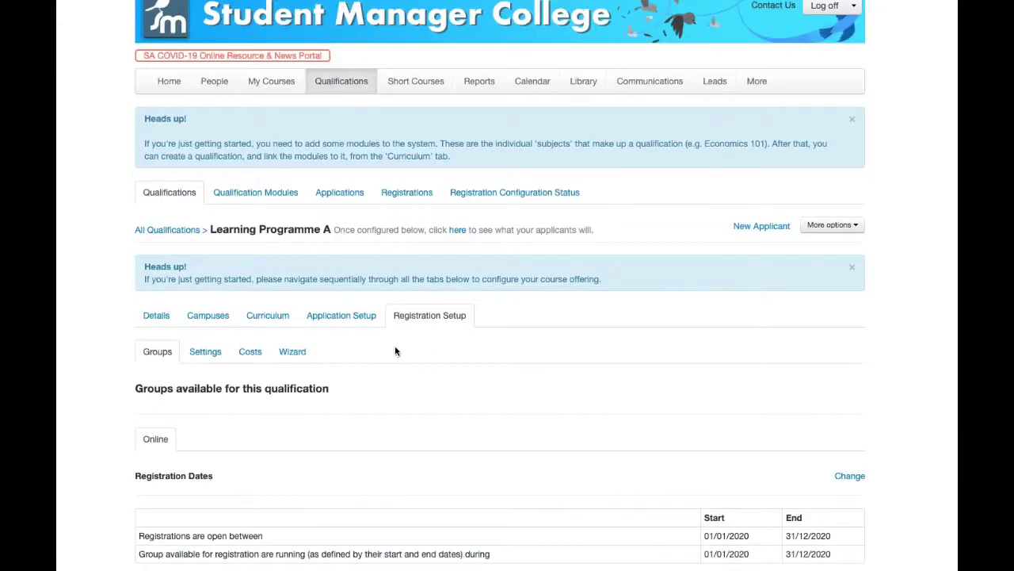
pyautogui.scroll(-10, 398, 349)
pyautogui.scroll(8, 401, 344)
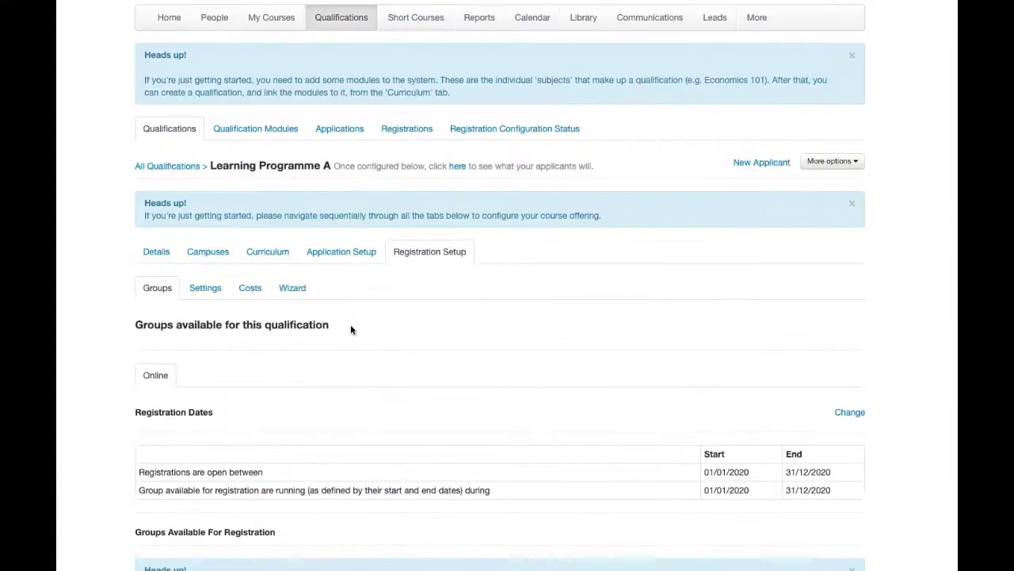
# Step: Uncheck 'module groups must be selected' in the registration settings and save
pyautogui.click(205, 287)
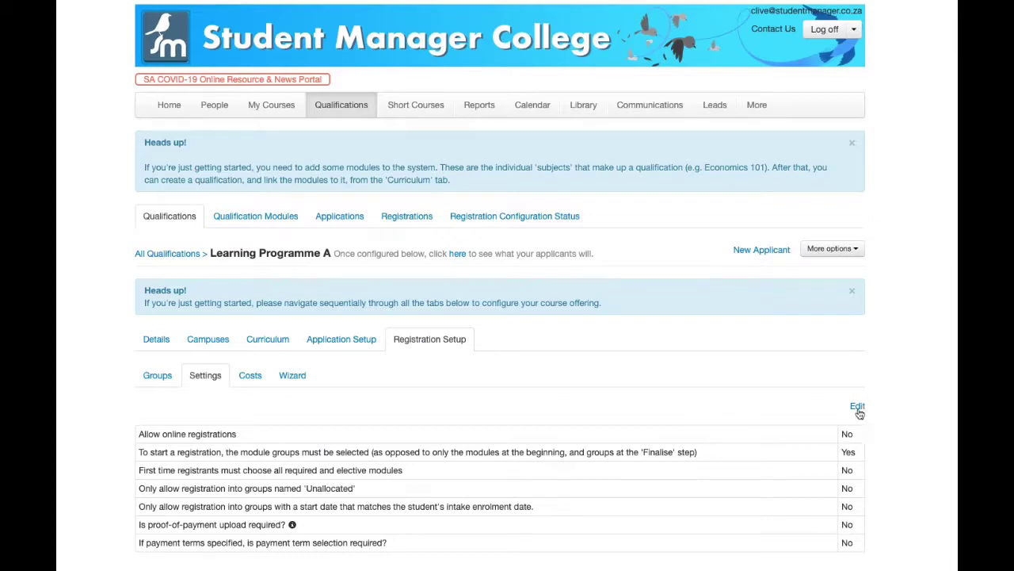
pyautogui.click(855, 433)
pyautogui.moveTo(147, 453); pyautogui.dragTo(720, 452)
pyautogui.click(858, 405)
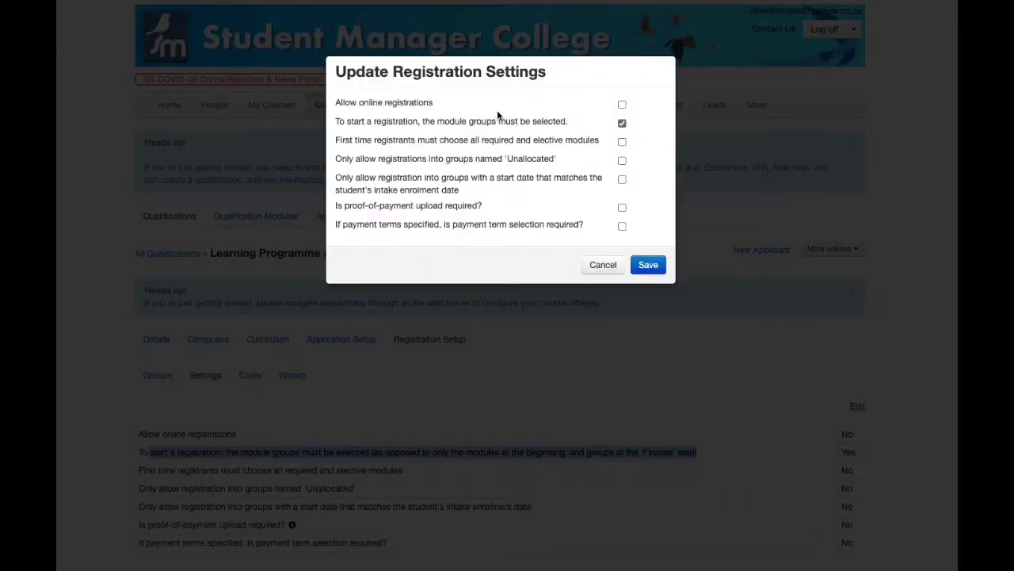
pyautogui.click(622, 124)
pyautogui.click(648, 264)
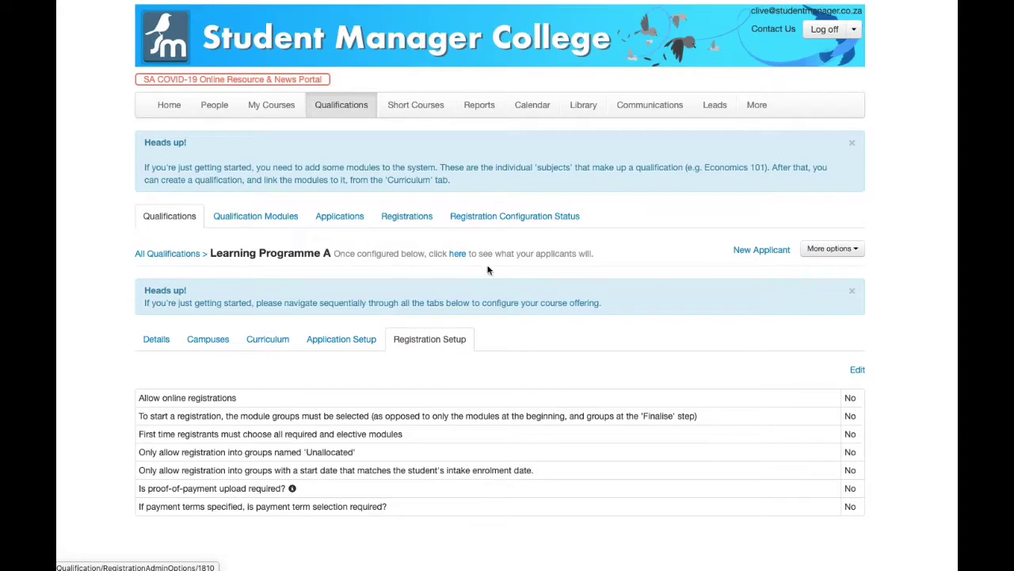
# Step: Show Learning Programme A's registration configuration status and review its Standard Learning Path curriculum
pyautogui.click(505, 222)
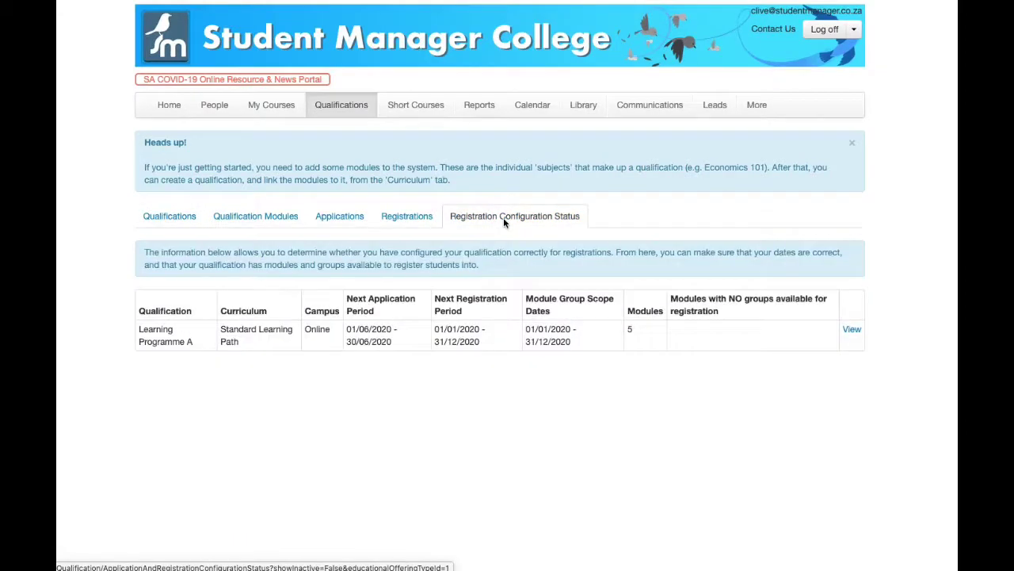
pyautogui.moveTo(222, 327); pyautogui.dragTo(267, 328)
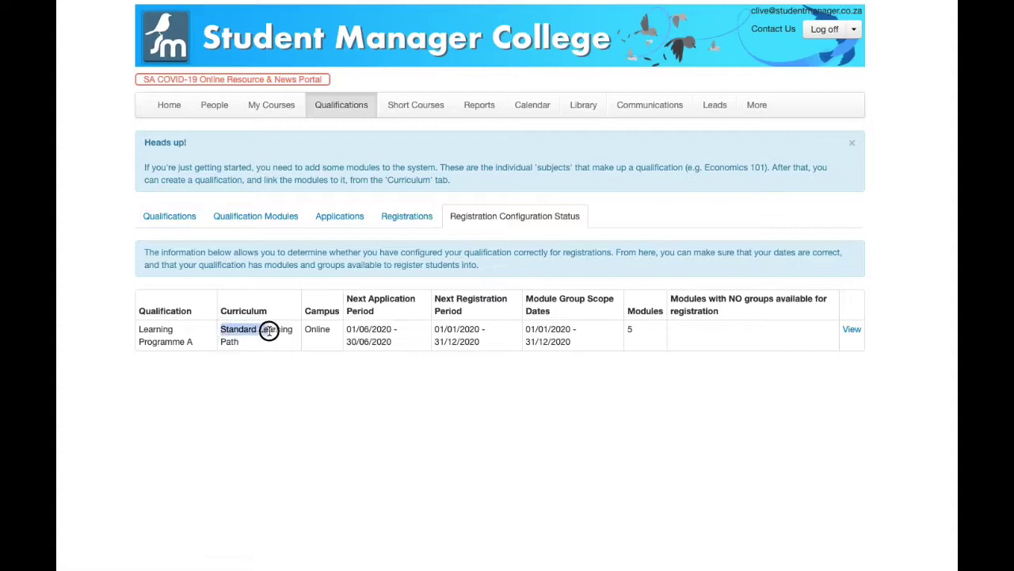
pyautogui.moveTo(195, 344); pyautogui.dragTo(139, 330)
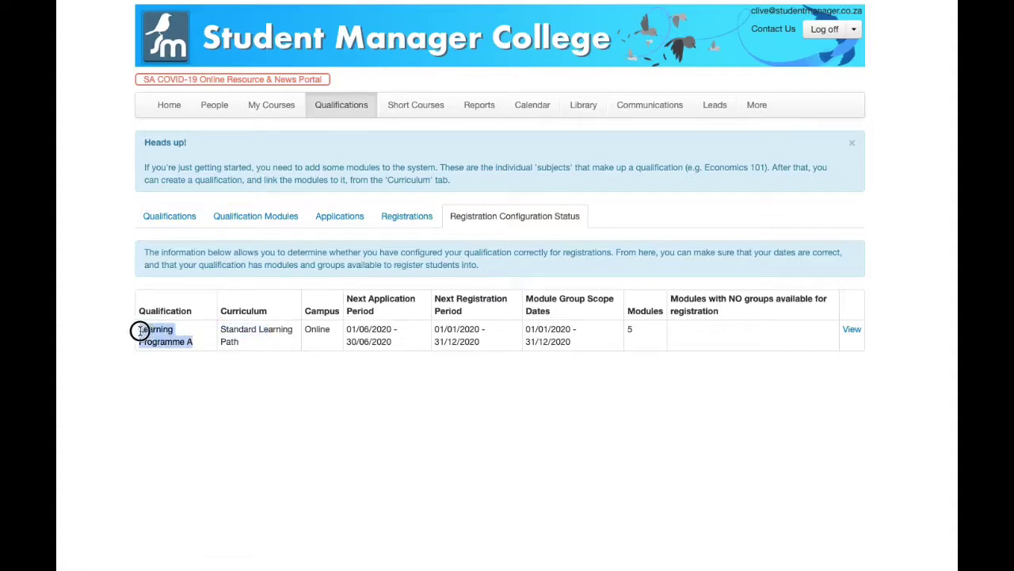
pyautogui.moveTo(332, 330); pyautogui.dragTo(402, 341)
pyautogui.click(274, 341)
pyautogui.click(404, 330)
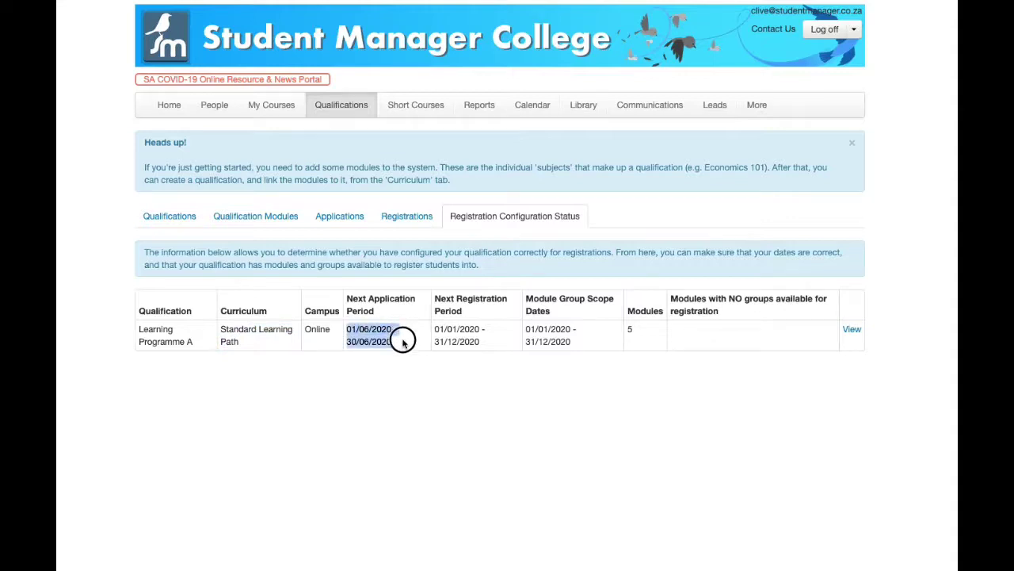
pyautogui.click(354, 333)
# Step: Check the next application, registration and module group scope dates, then return to Qualifications
pyautogui.moveTo(347, 330); pyautogui.dragTo(399, 341)
pyautogui.moveTo(487, 344); pyautogui.dragTo(434, 334)
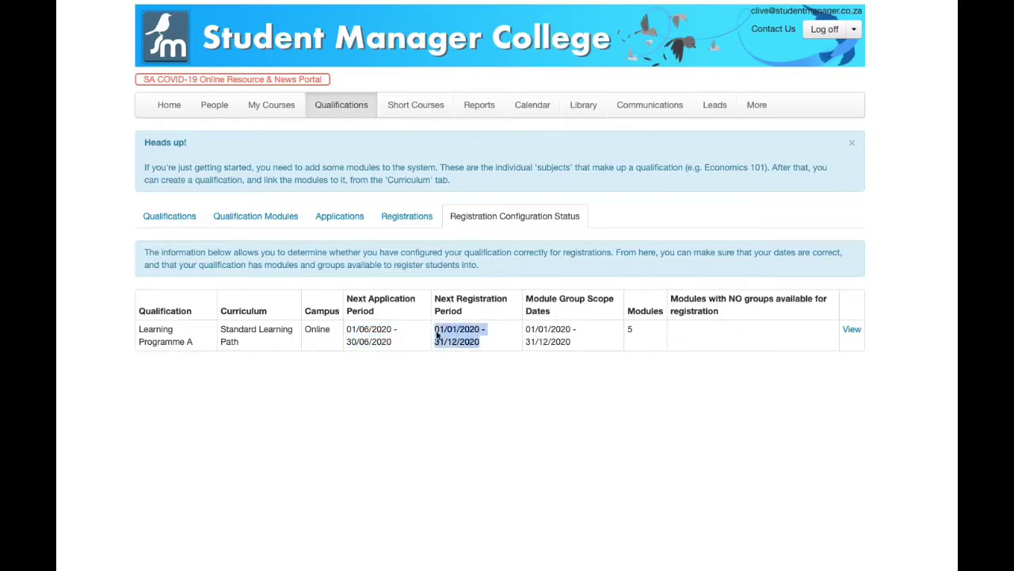
pyautogui.moveTo(572, 344); pyautogui.dragTo(527, 331)
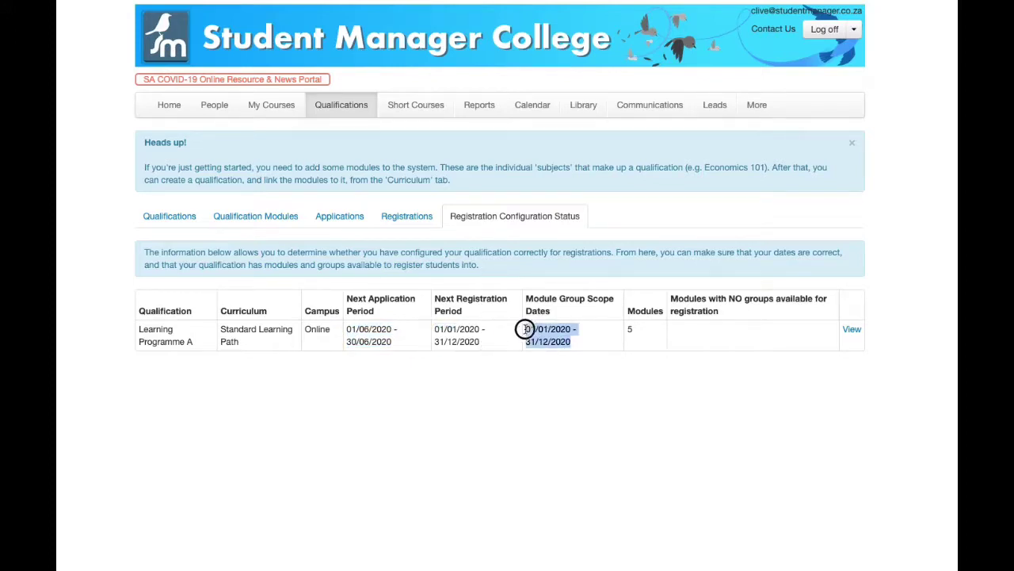
pyautogui.click(630, 329)
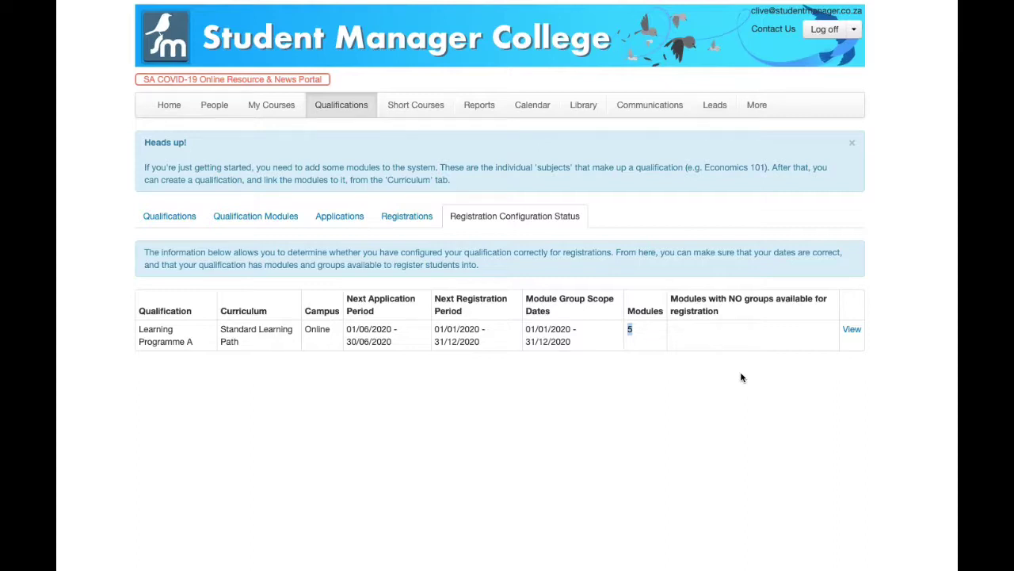
pyautogui.click(169, 217)
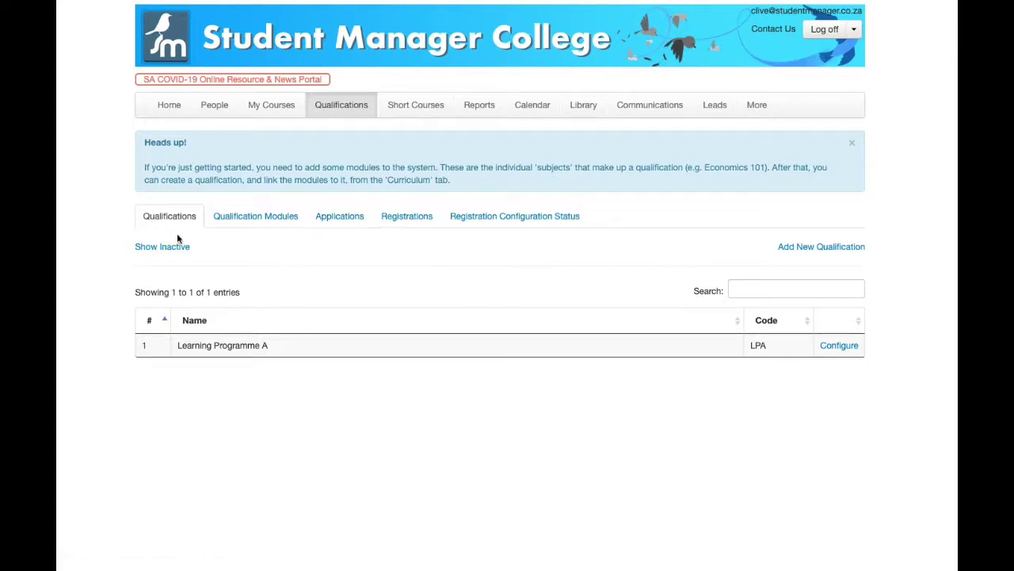
# Step: Expand Learning Programme A in Applications and view the finalised 2020 January application
pyautogui.click(249, 220)
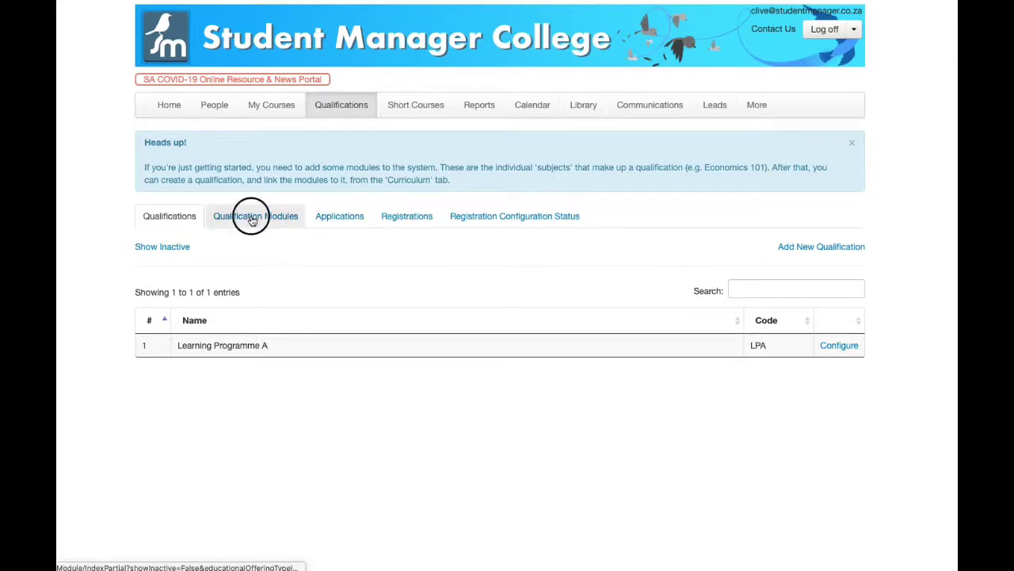
pyautogui.click(171, 219)
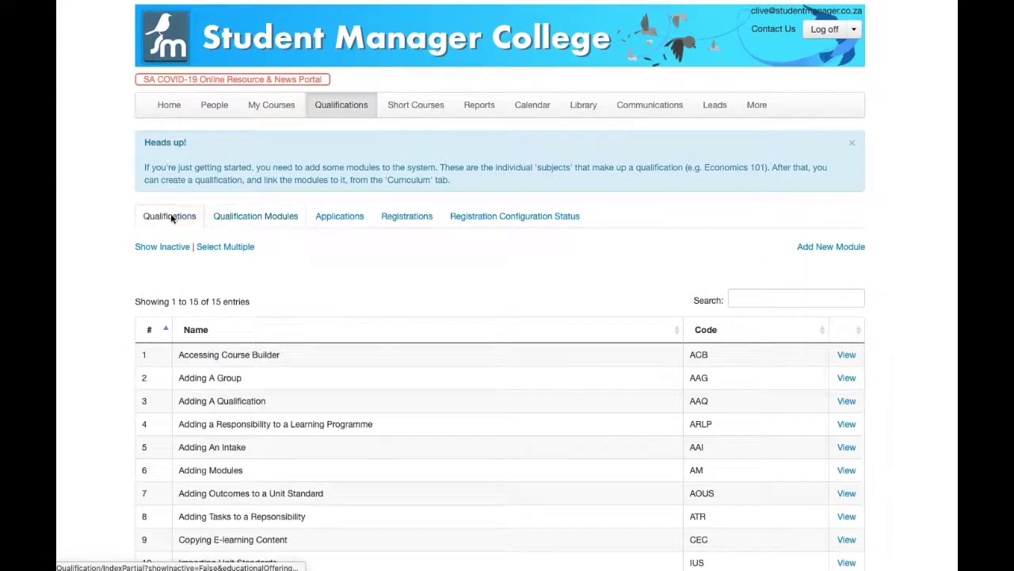
pyautogui.click(351, 220)
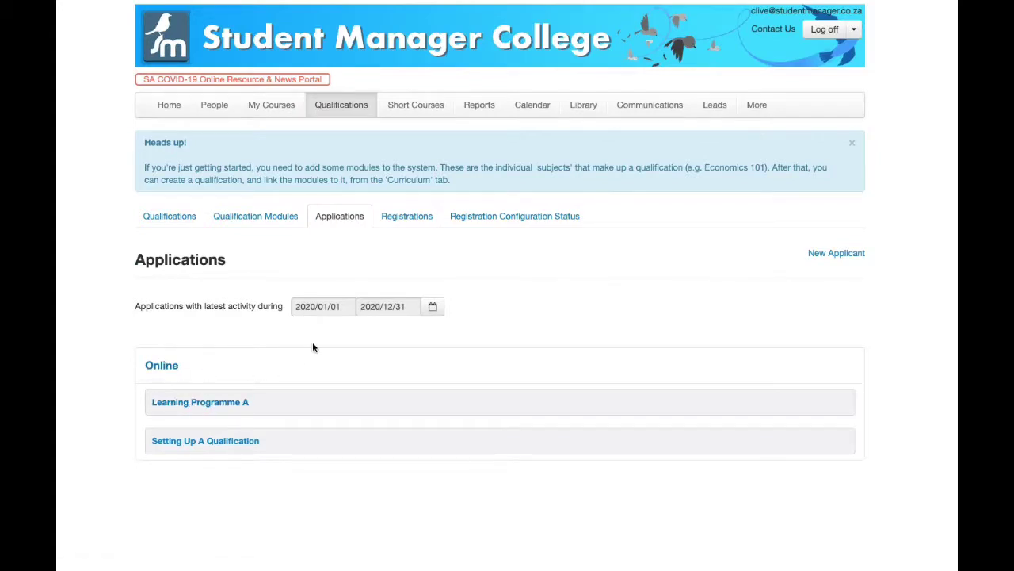
pyautogui.click(223, 441)
pyautogui.click(209, 403)
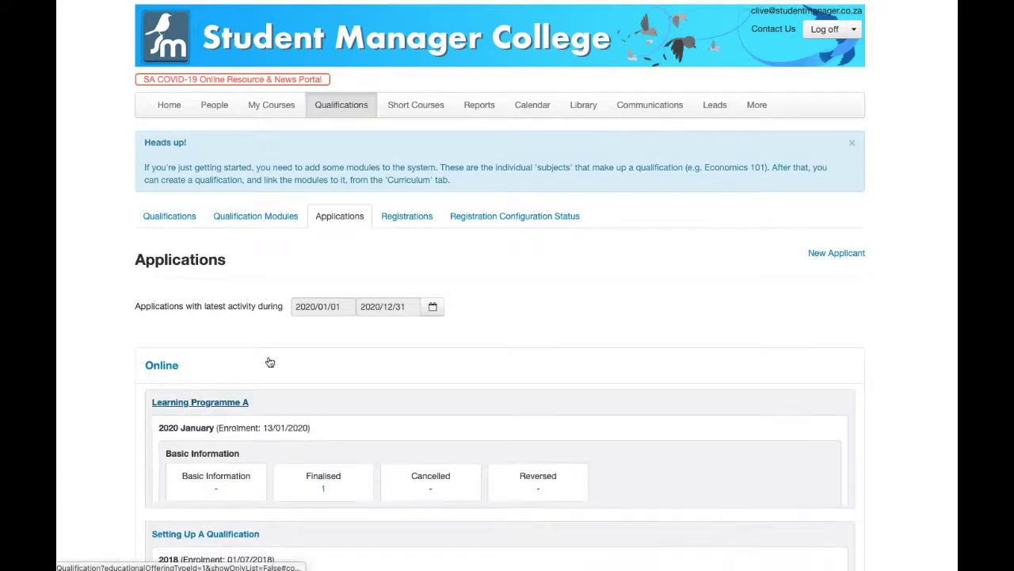
pyautogui.scroll(-2, 268, 362)
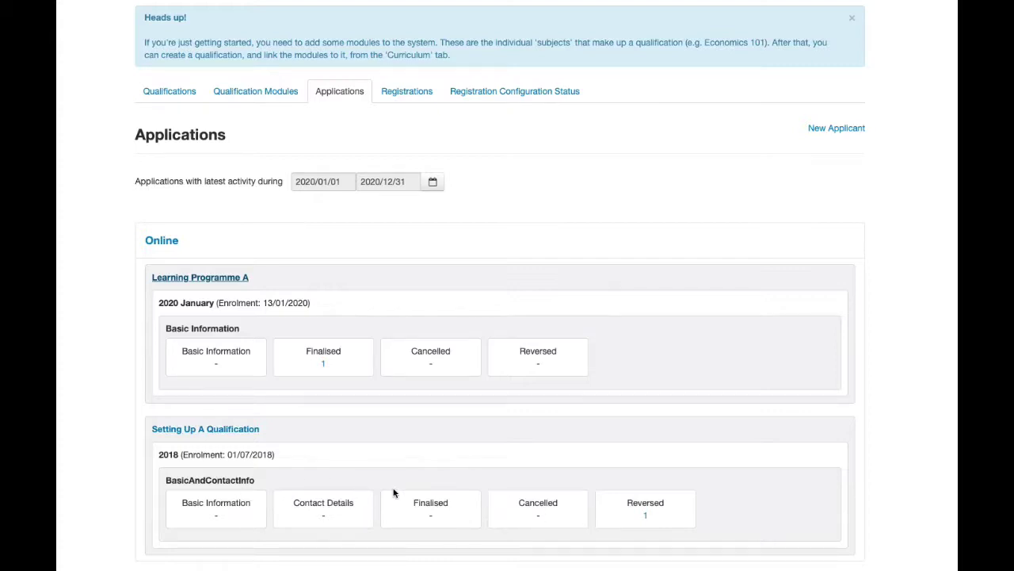
pyautogui.click(326, 364)
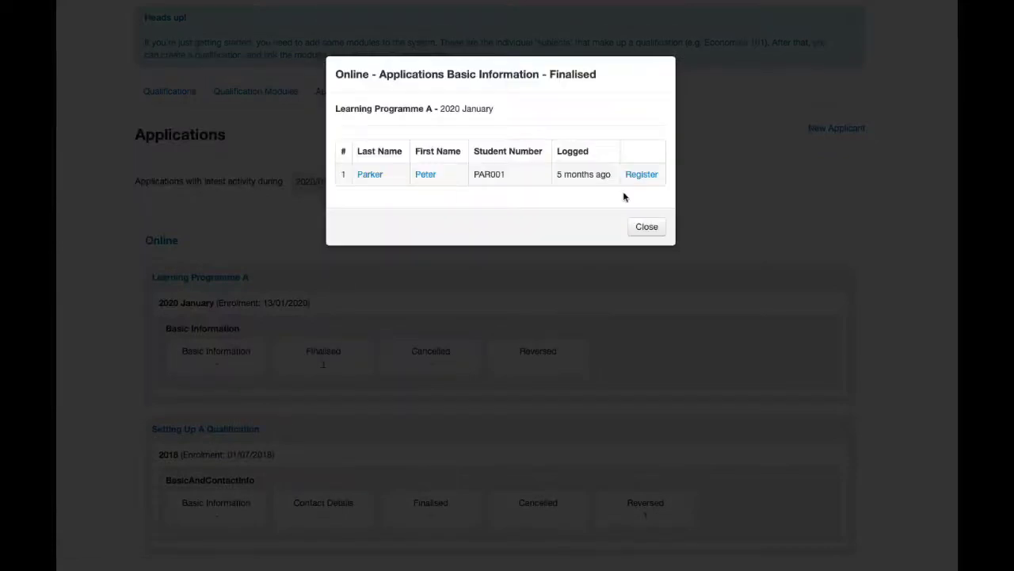
pyautogui.click(646, 227)
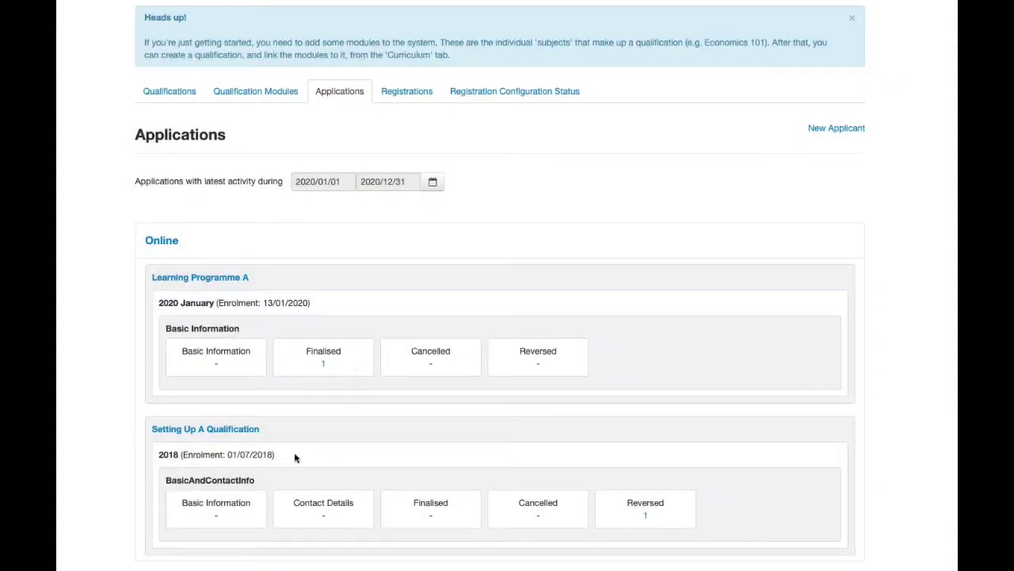
# Step: Compare the 2018 and 2020 January intake enrolment dates
pyautogui.moveTo(183, 456); pyautogui.dragTo(267, 454)
pyautogui.moveTo(309, 302); pyautogui.dragTo(224, 302)
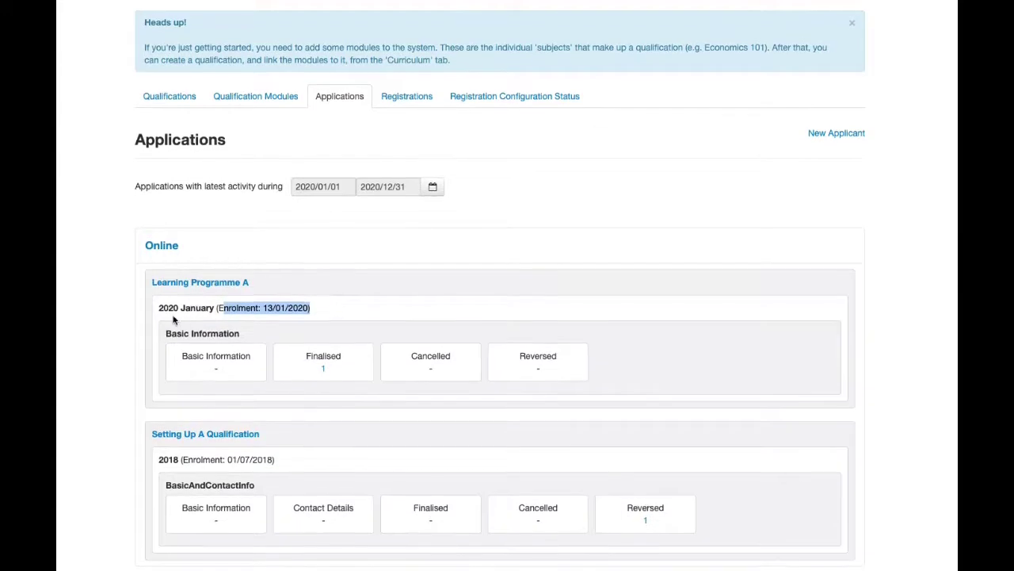
pyautogui.moveTo(157, 306); pyautogui.dragTo(319, 308)
pyautogui.scroll(2, 412, 219)
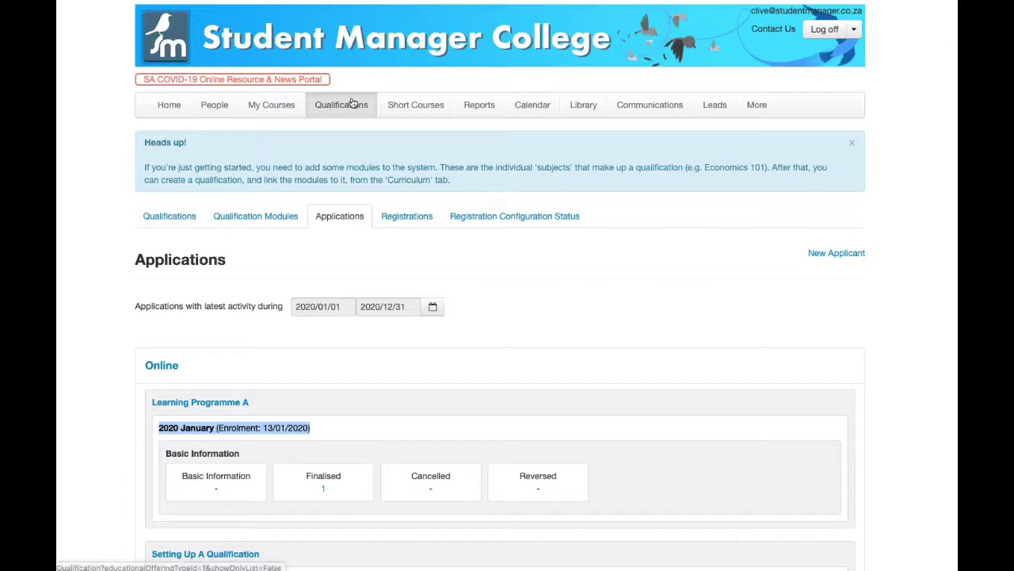
# Step: Start a new applicant for Learning Programme A with the 2020 July intake
pyautogui.click(515, 216)
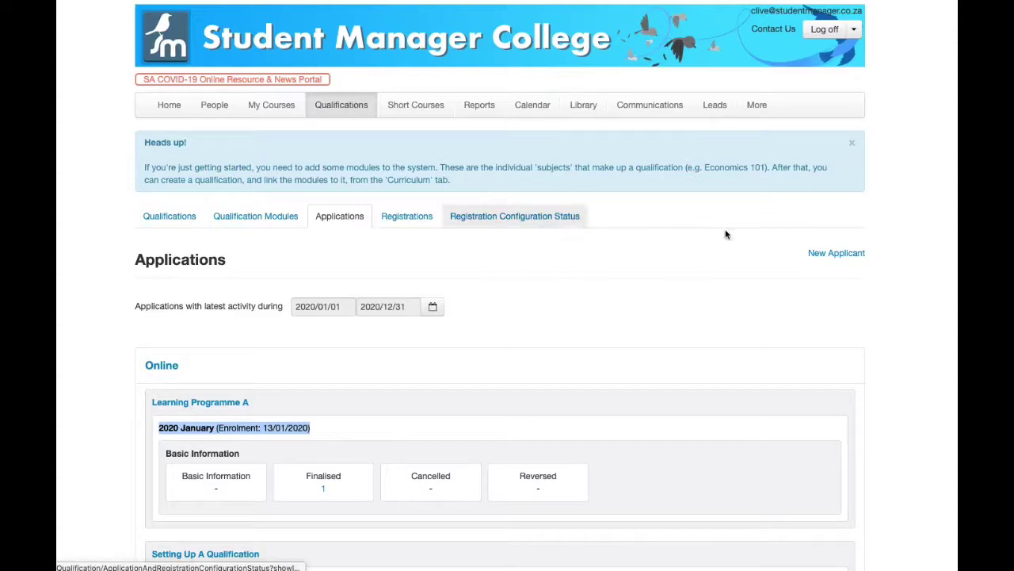
pyautogui.click(846, 259)
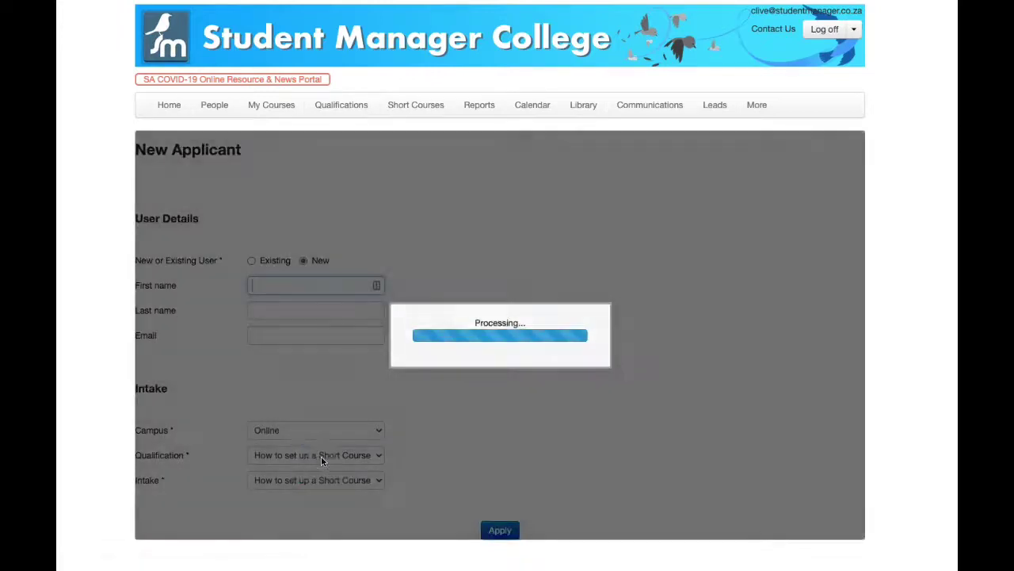
pyautogui.click(328, 454)
pyautogui.click(325, 489)
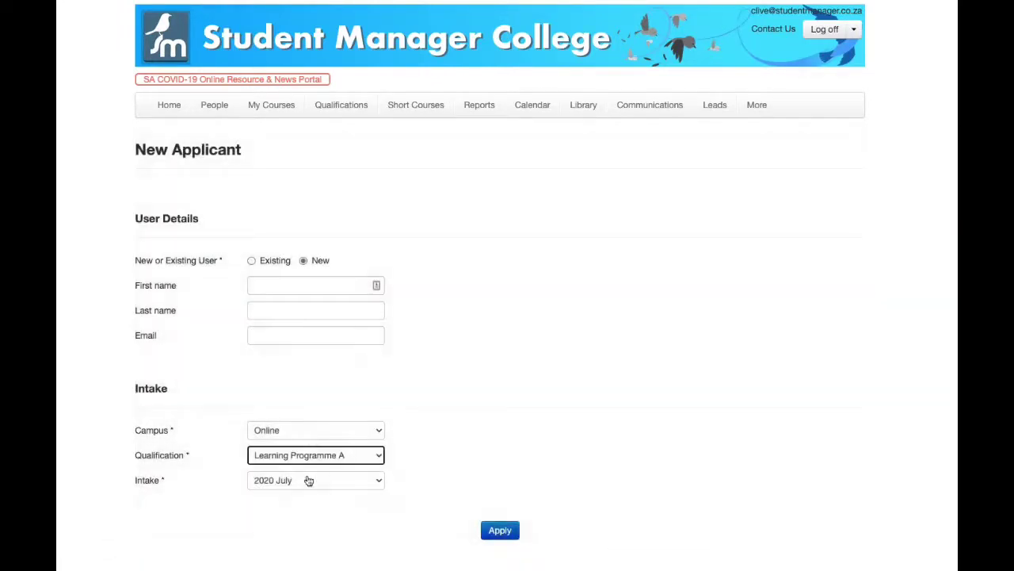
pyautogui.click(309, 480)
pyautogui.click(339, 480)
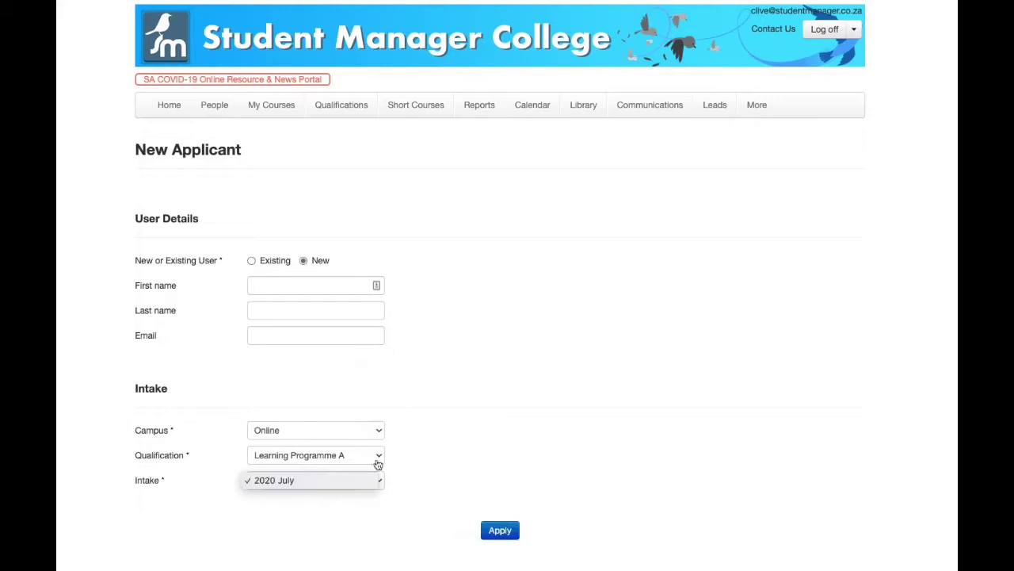
# Step: Apply for an existing user, searching by e-mail domain and picking the admin user
pyautogui.click(305, 279)
pyautogui.hotkey('shift', 'Tab')
pyautogui.press('Left')
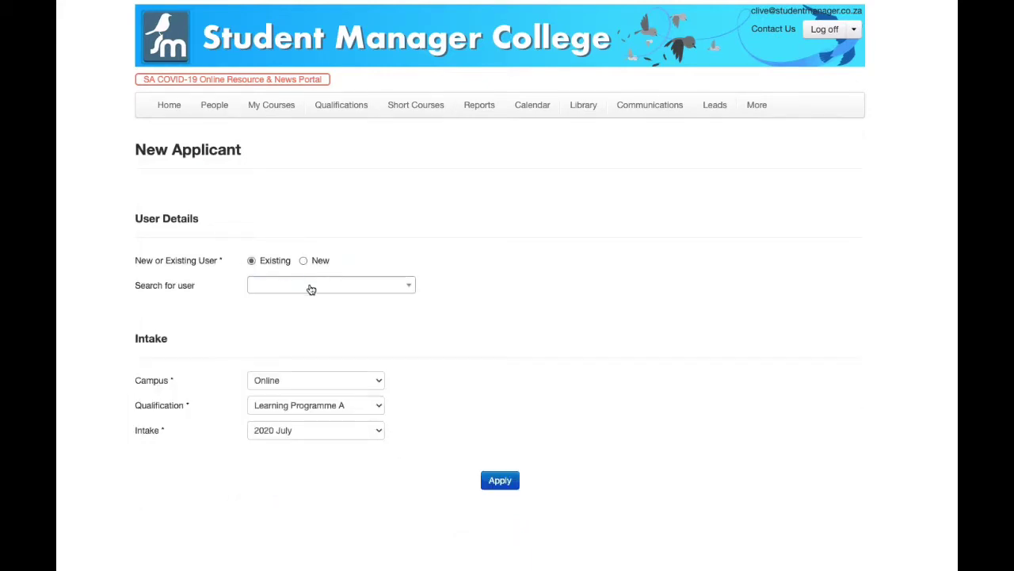
pyautogui.click(309, 287)
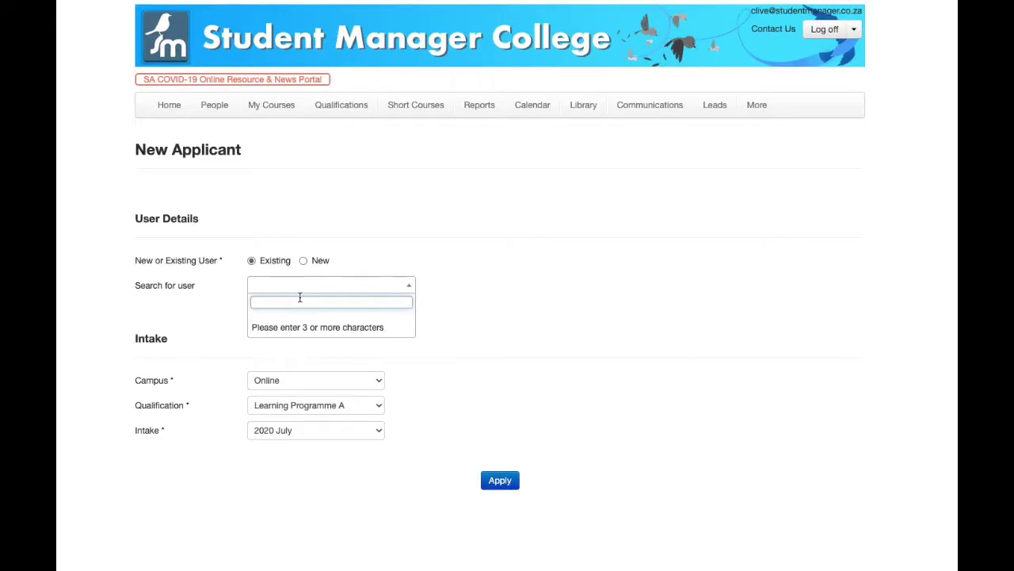
pyautogui.write('@smtr')
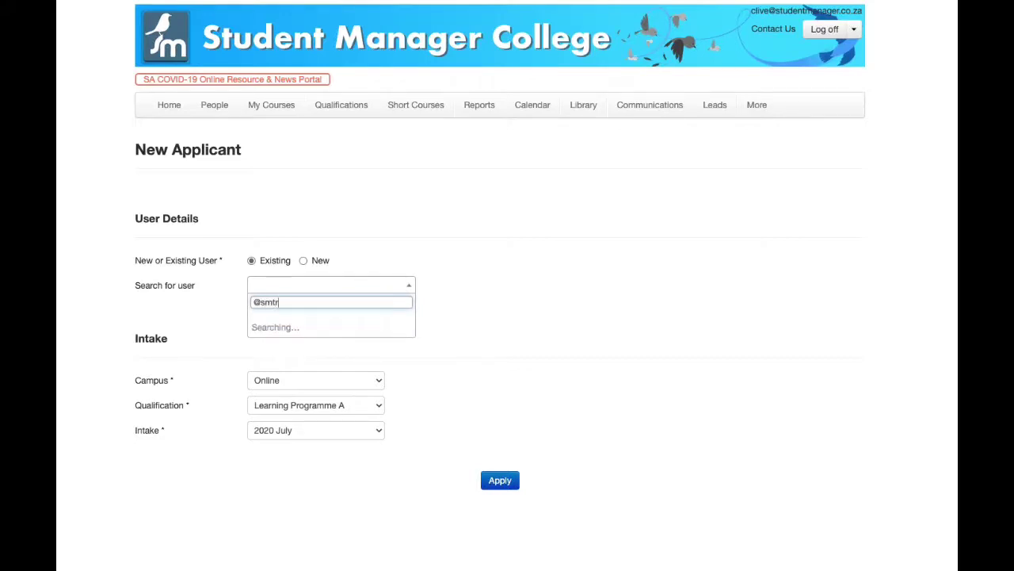
pyautogui.write('ainer.')
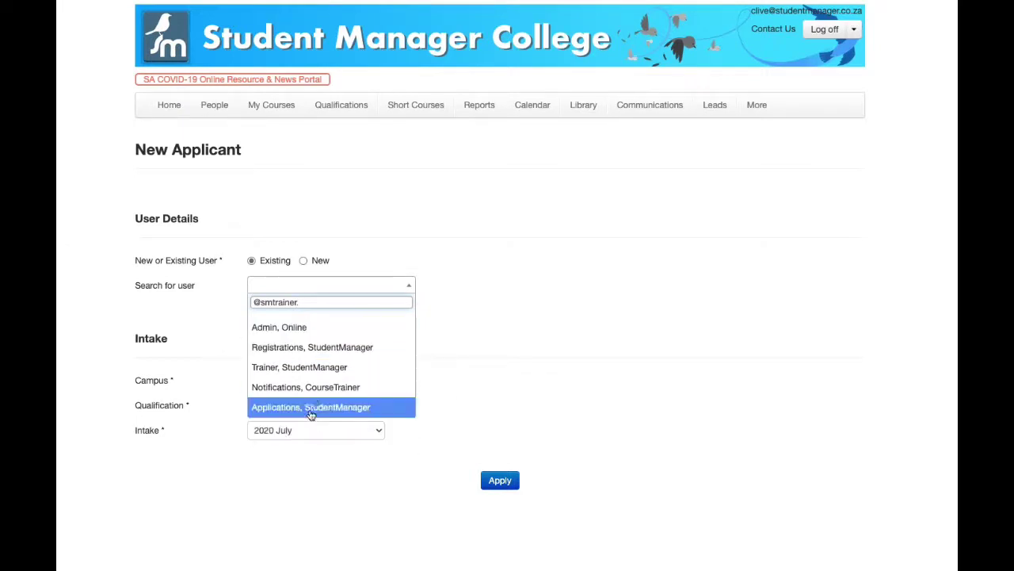
pyautogui.click(317, 326)
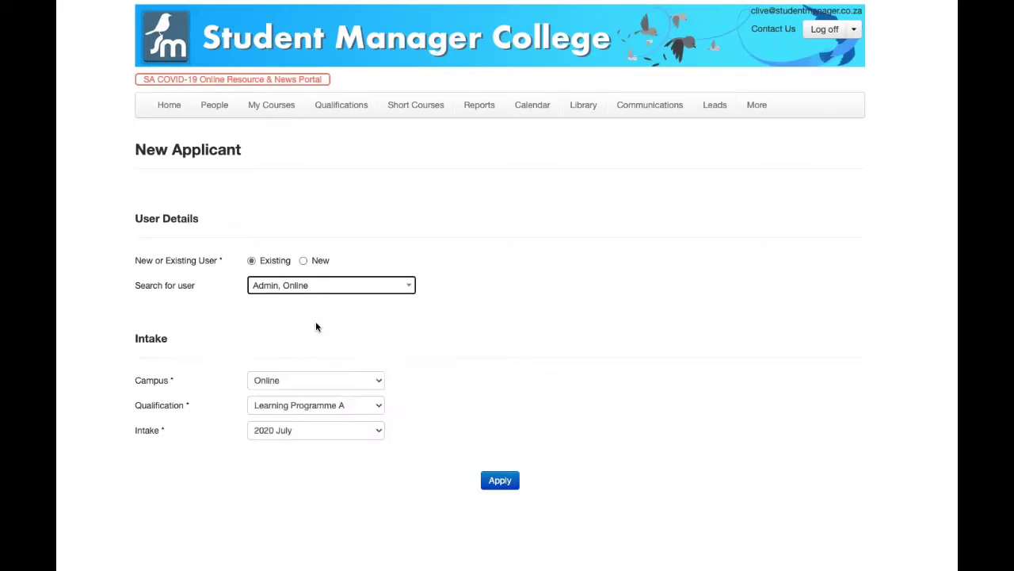